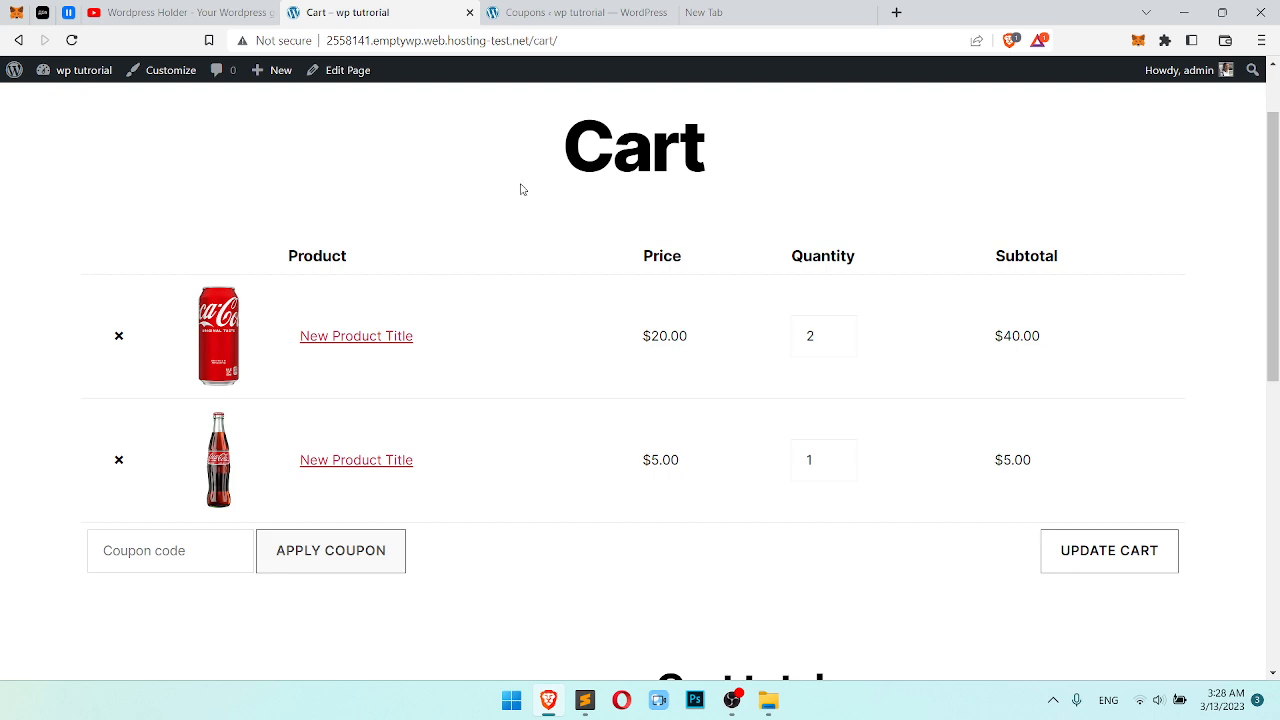
Open the site's admin dashboard in a separate tab and close the Coupons and New Tab pages.
scroll(520, 191, "down", 5)
scroll(523, 196, "up", 6)
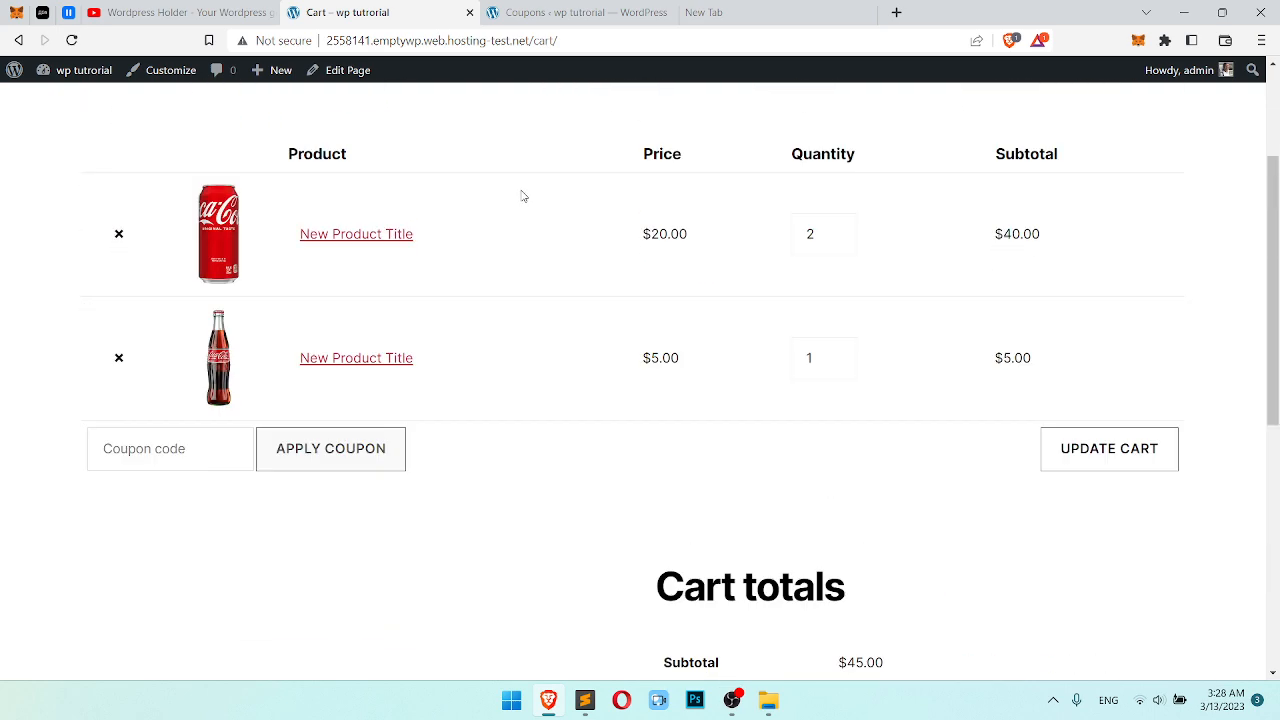
middle_click(85, 73)
left_click(560, 13)
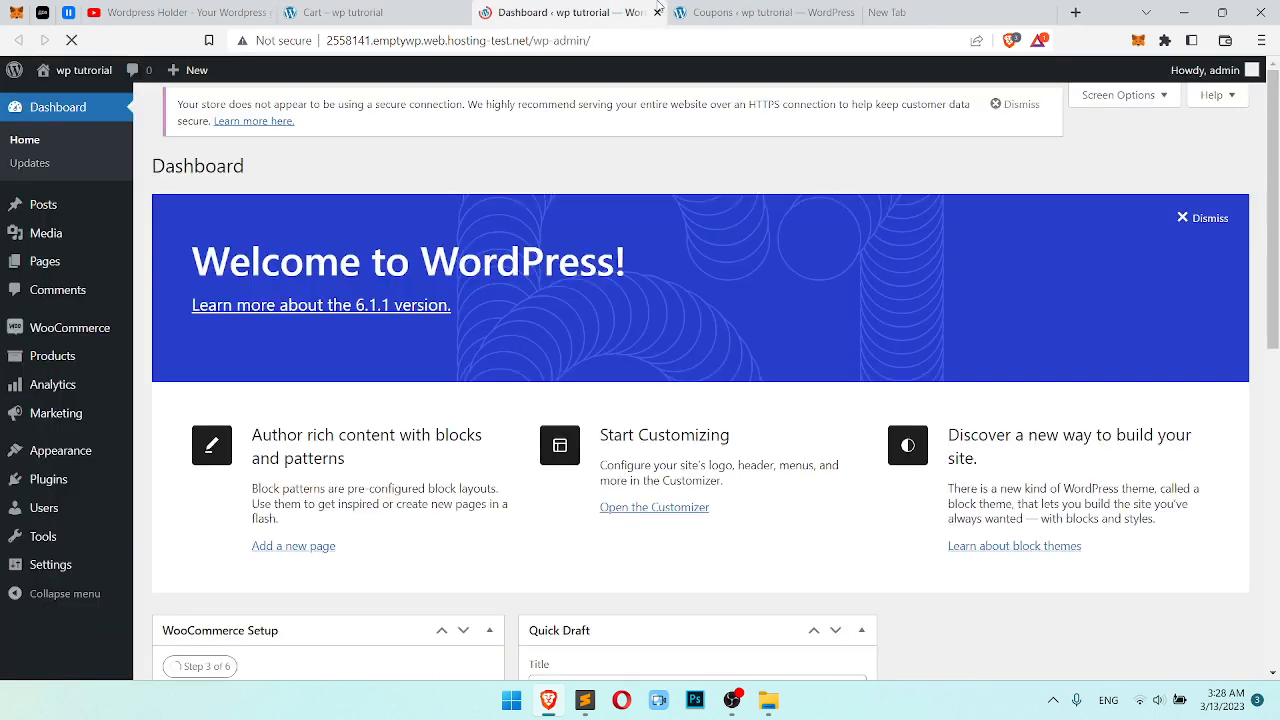
left_click(852, 13)
left_click(852, 13)
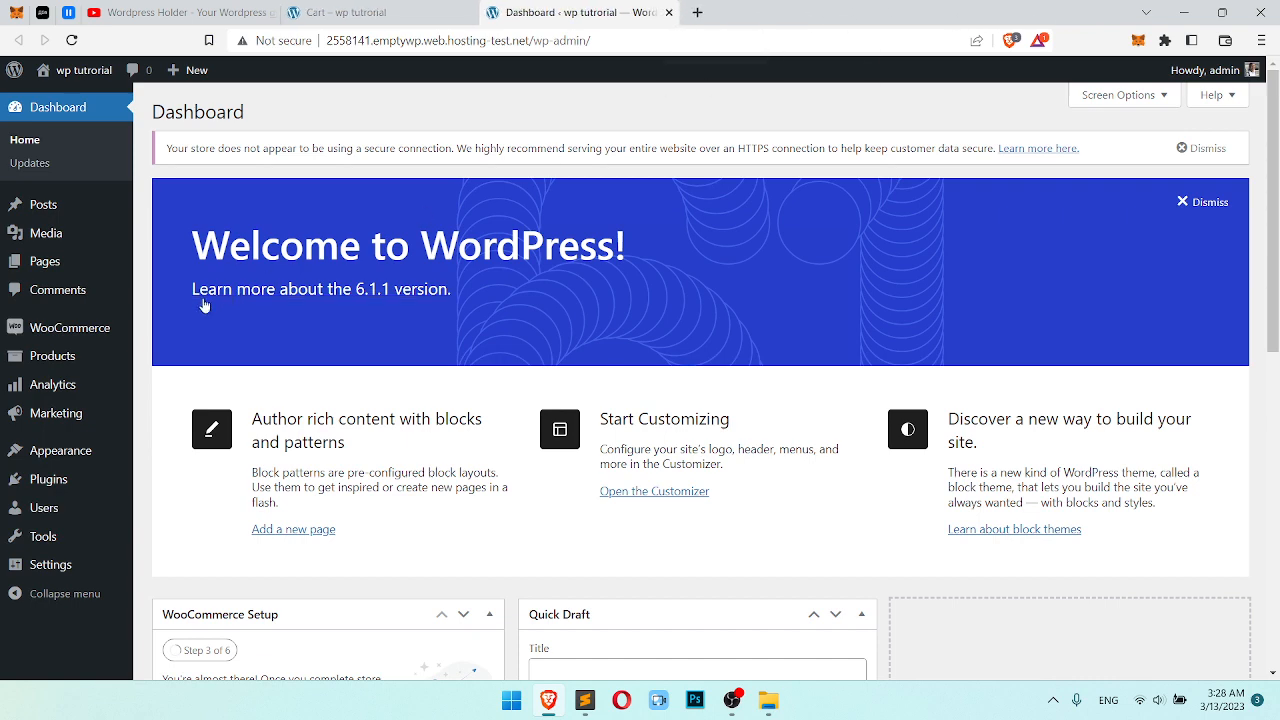
Open the shipping section of the WooCommerce settings.
mouse_move(58, 328)
left_click(168, 448)
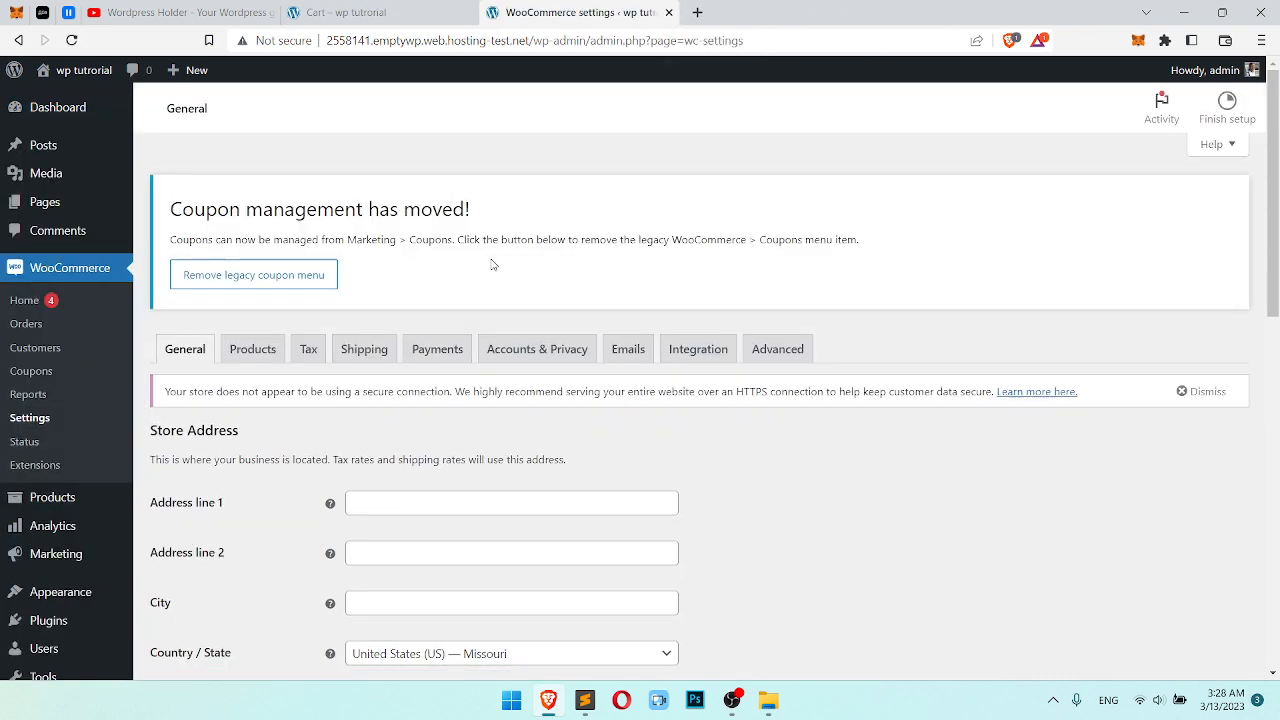
scroll(491, 264, "down", 1)
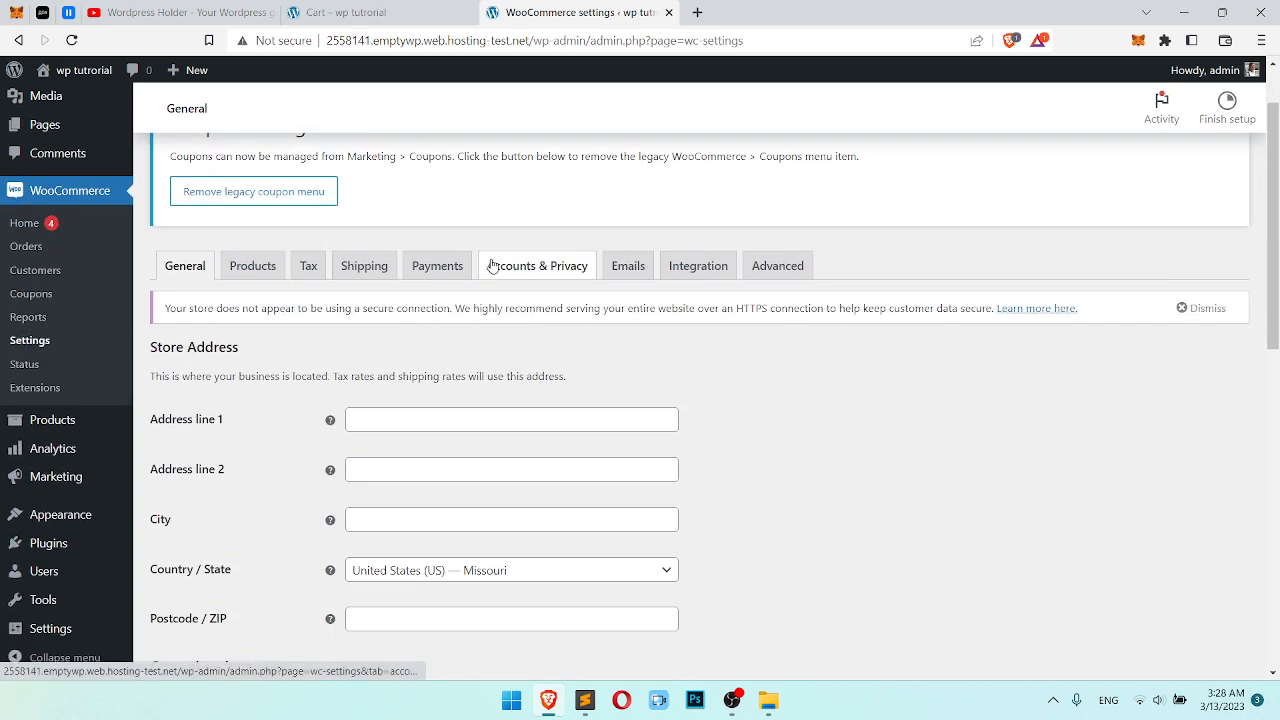
left_click(375, 272)
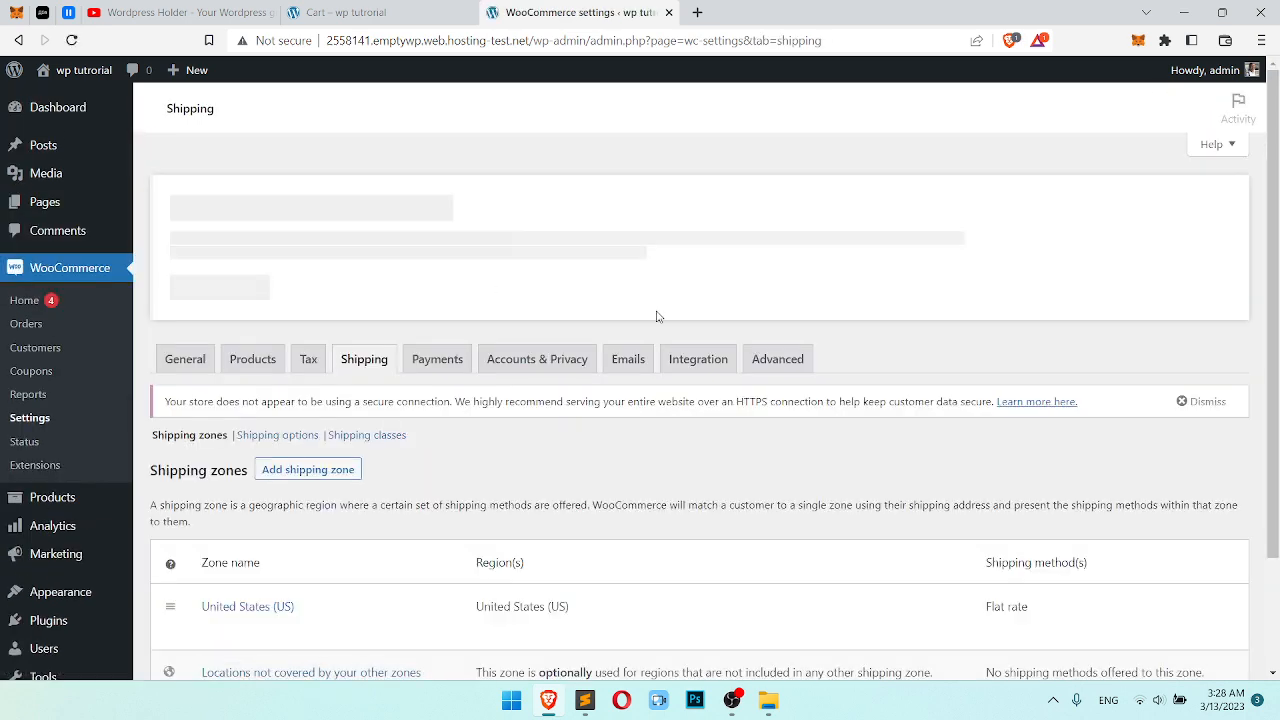
Review the shipping options and shipping classes pages, and return to the shipping zones list.
scroll(654, 317, "down", 1)
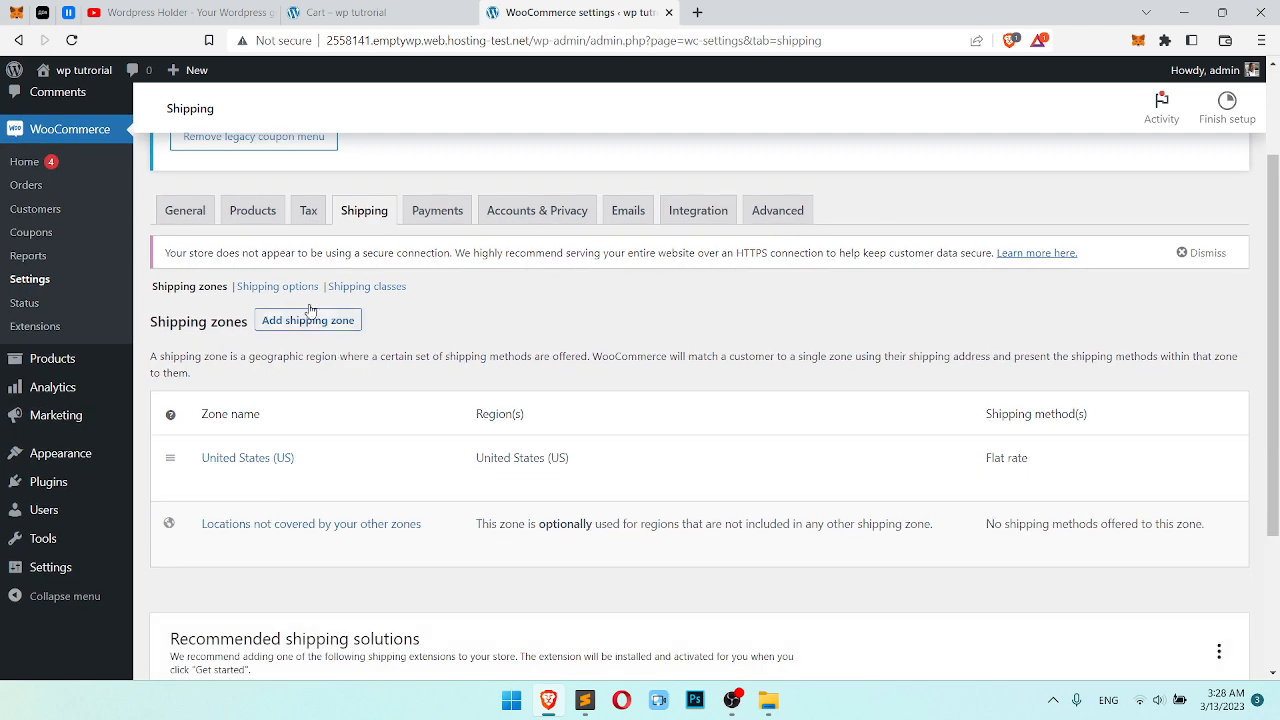
left_click(265, 290)
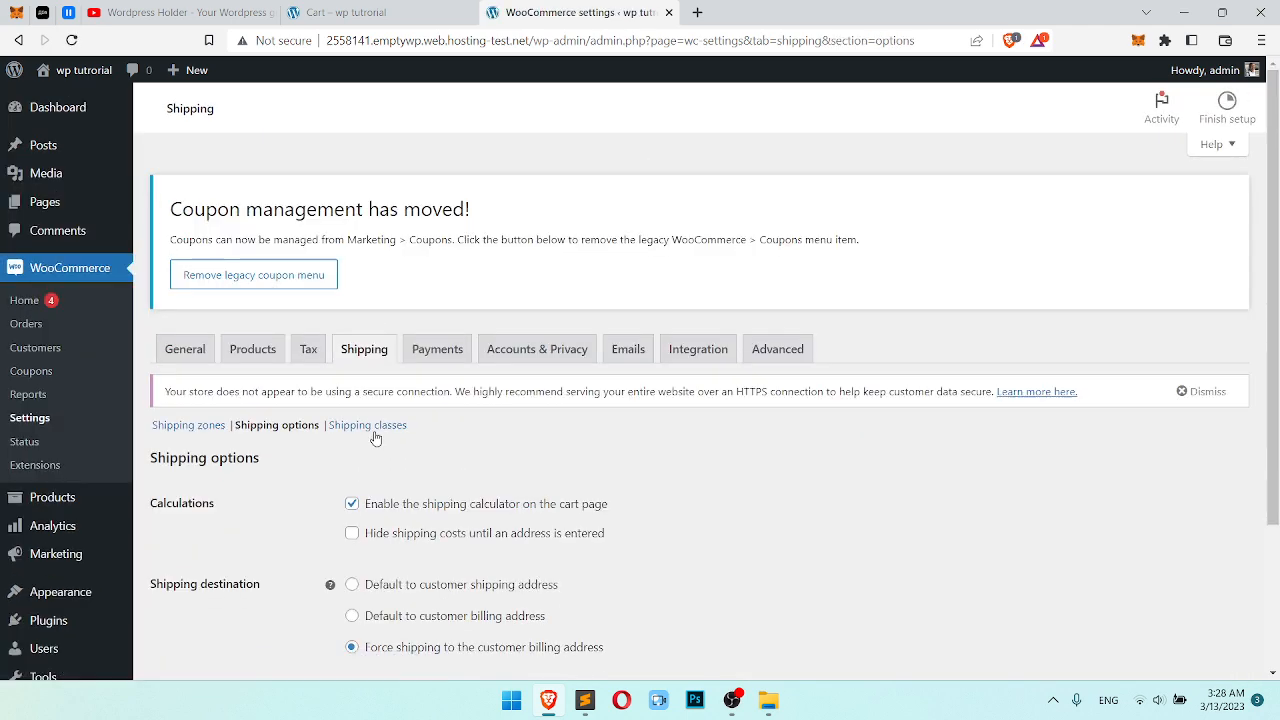
left_click(370, 435)
scroll(630, 435, "down", 1)
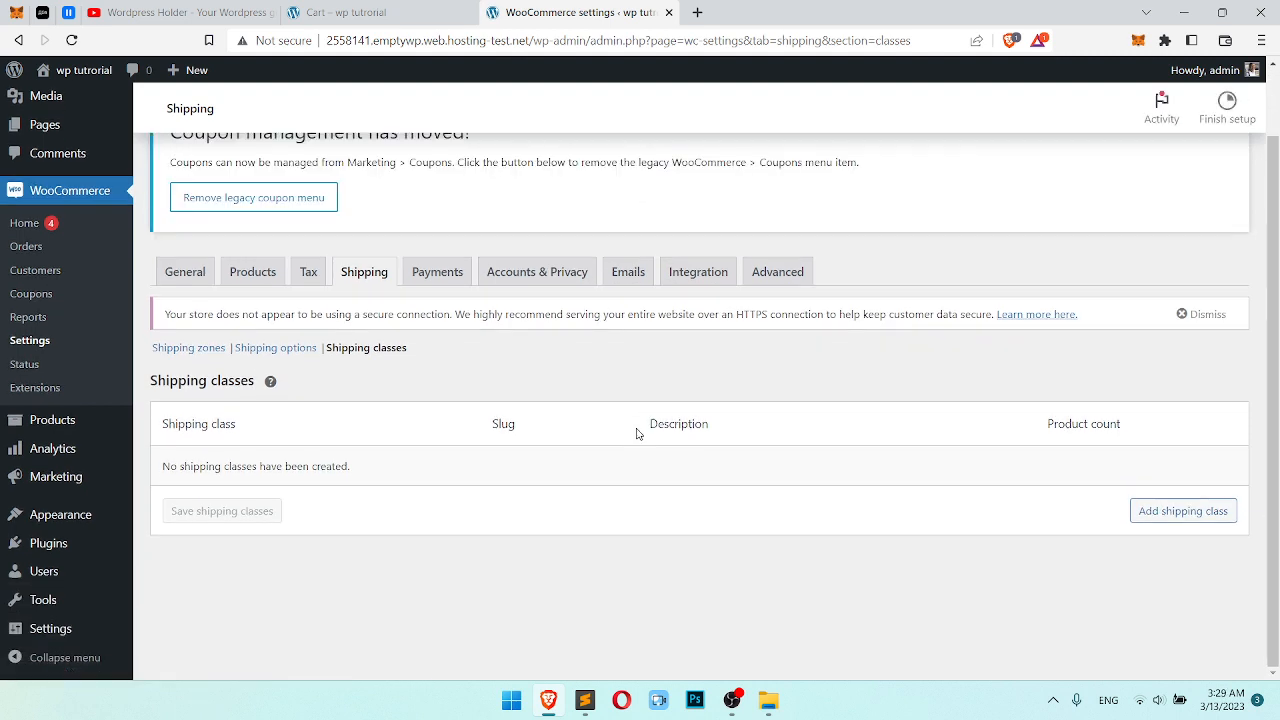
left_click(182, 348)
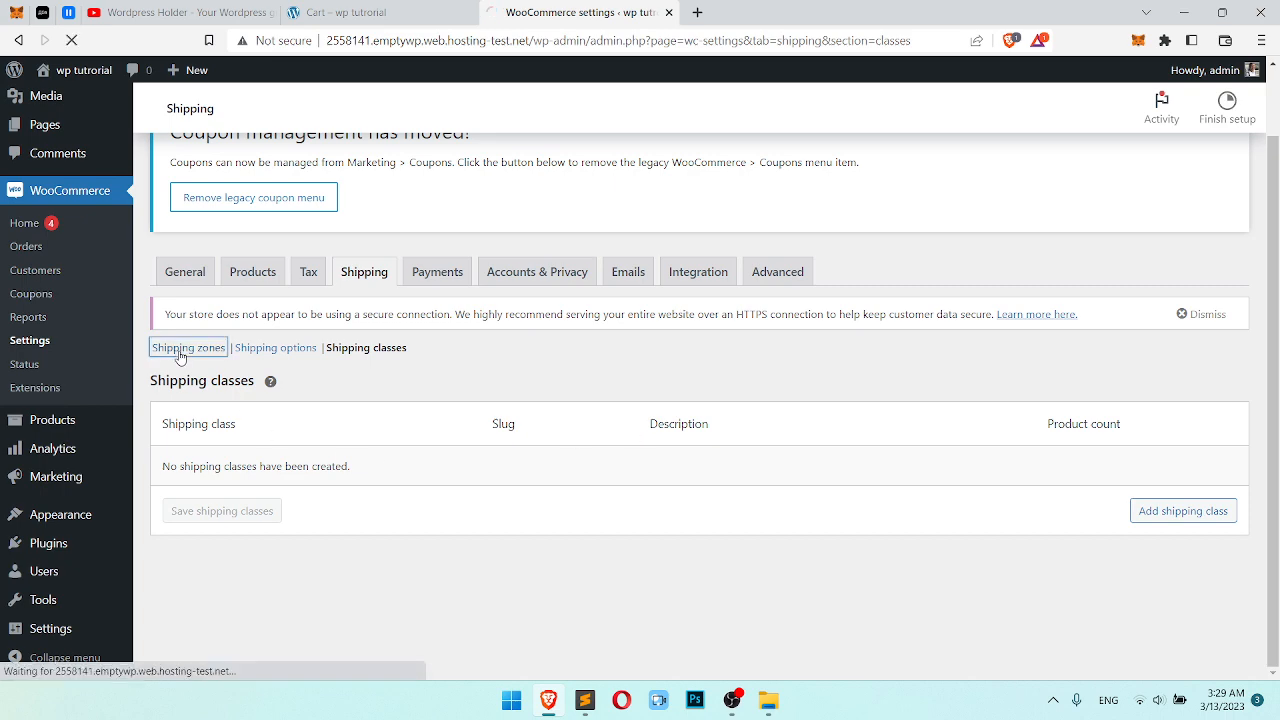
Delete the existing United States (US) shipping zone.
scroll(671, 374, "down", 2)
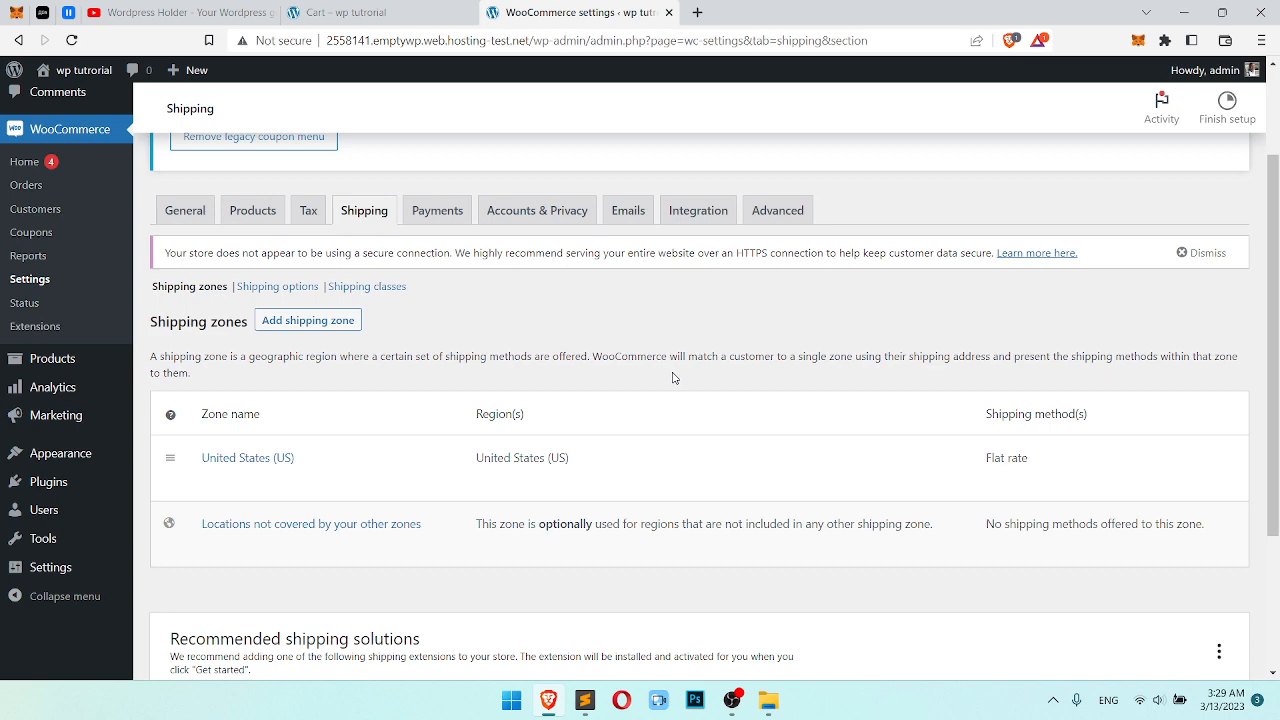
scroll(673, 378, "up", 1)
scroll(666, 394, "down", 1)
left_click(245, 479)
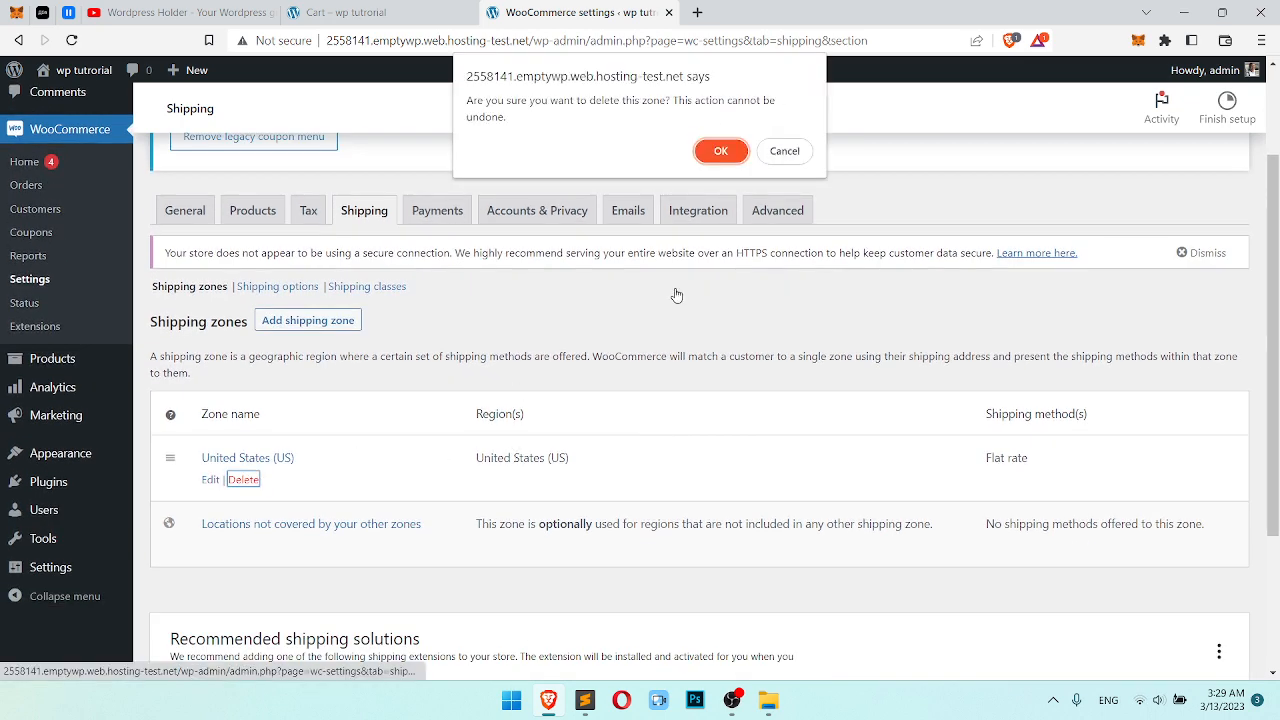
left_click(725, 151)
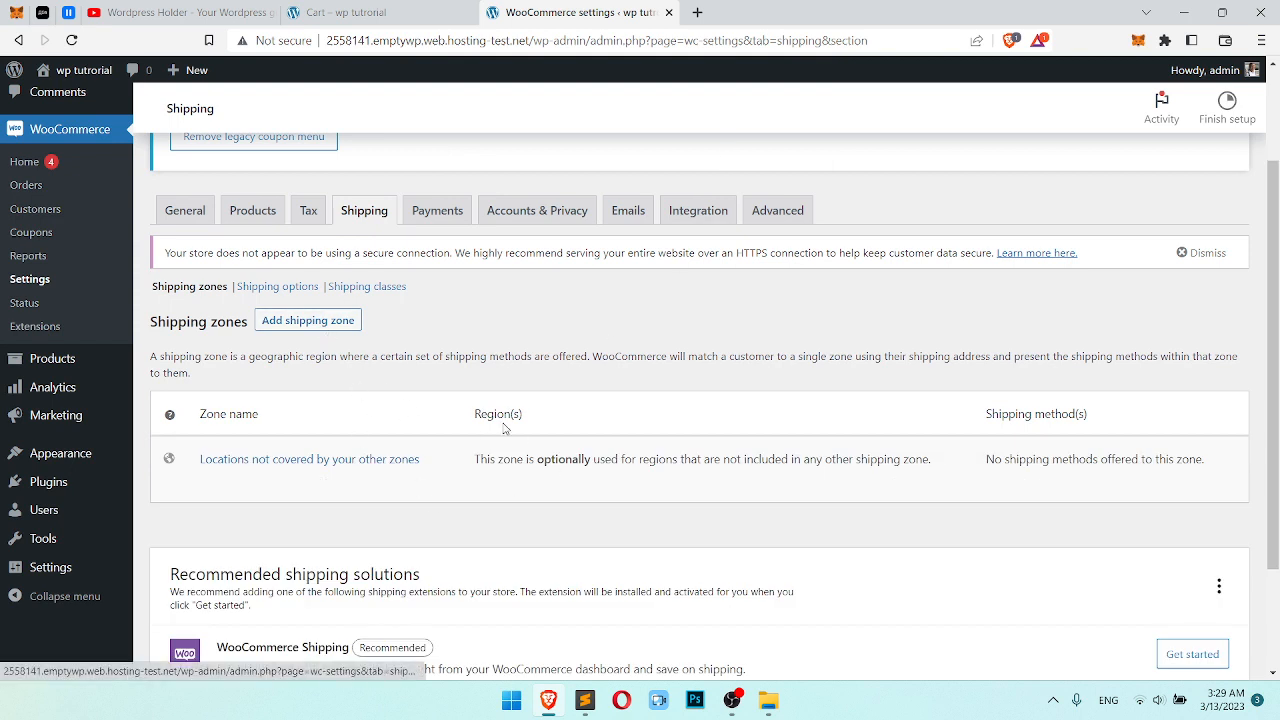
Add a new shipping zone and name it "Zone 1".
left_click(332, 325)
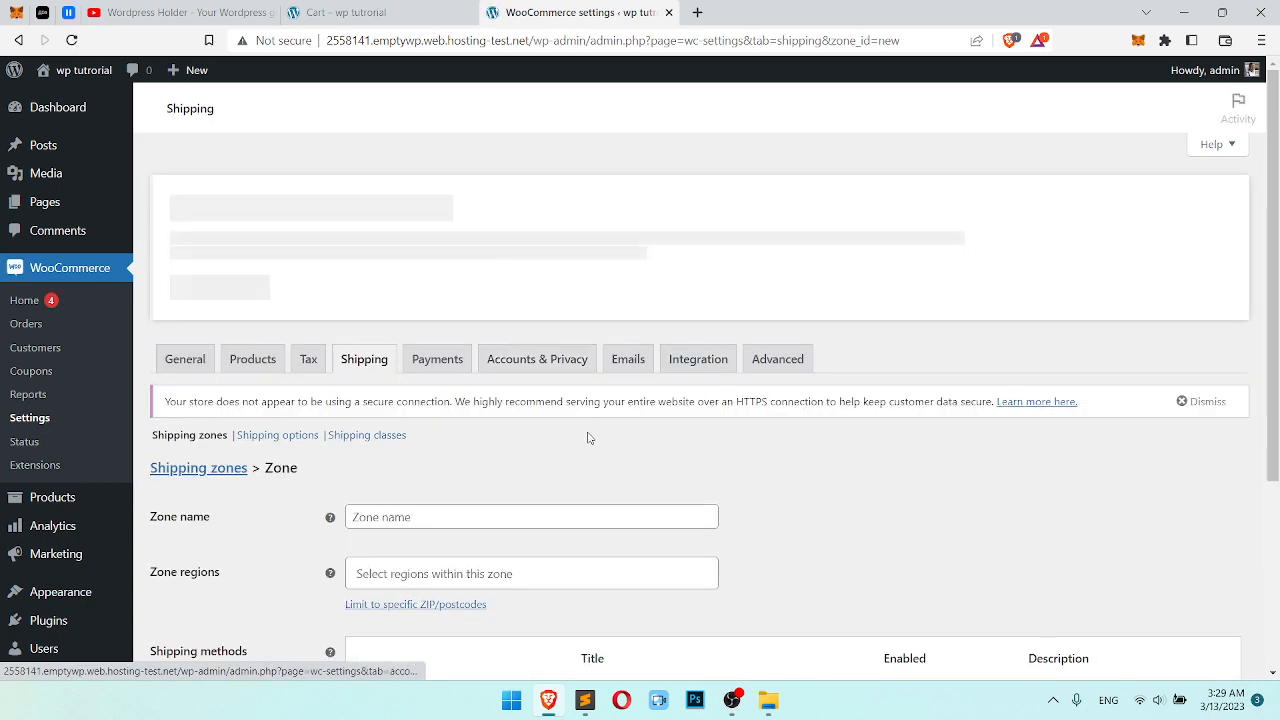
scroll(589, 438, "down", 1)
left_click(427, 340)
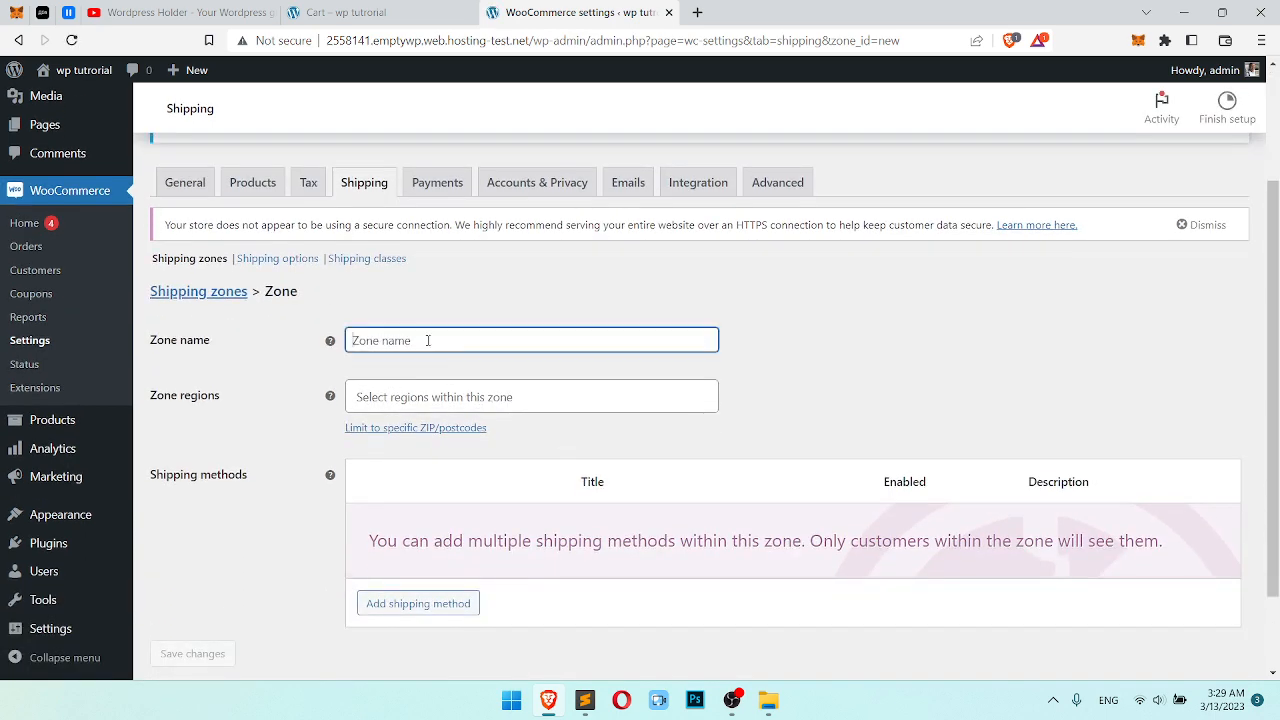
type("Zone 1")
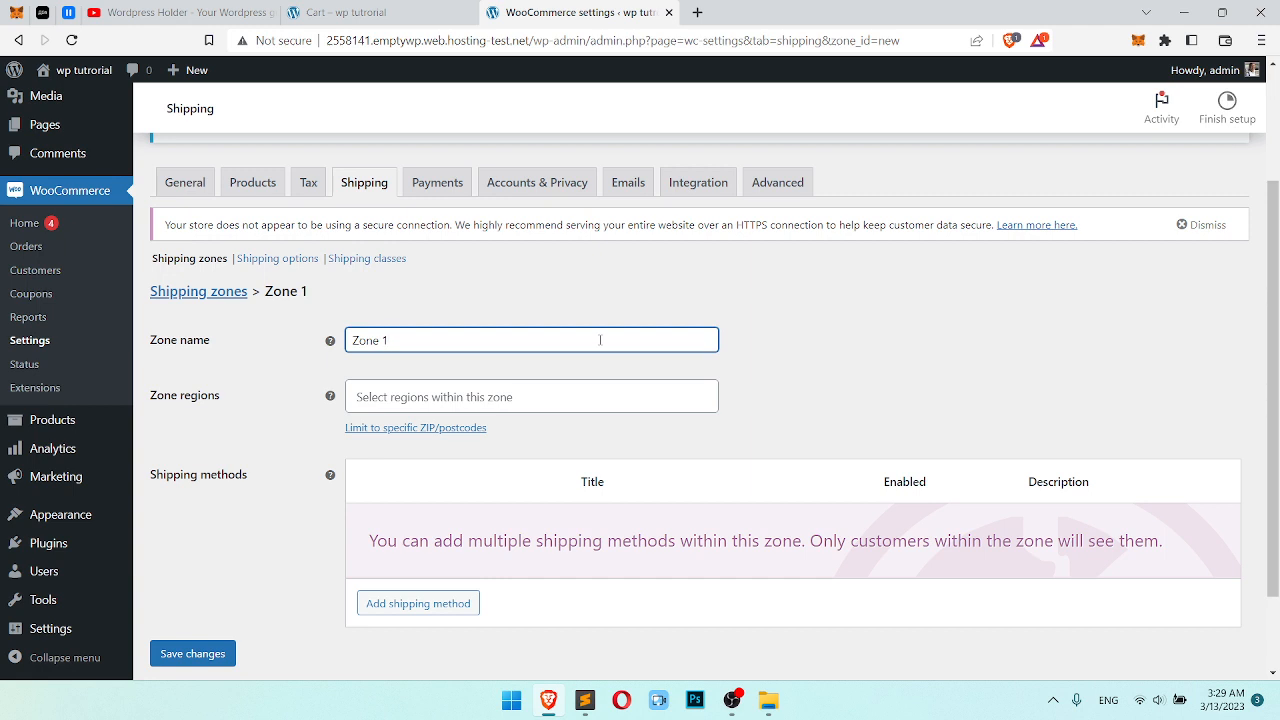
left_click(535, 396)
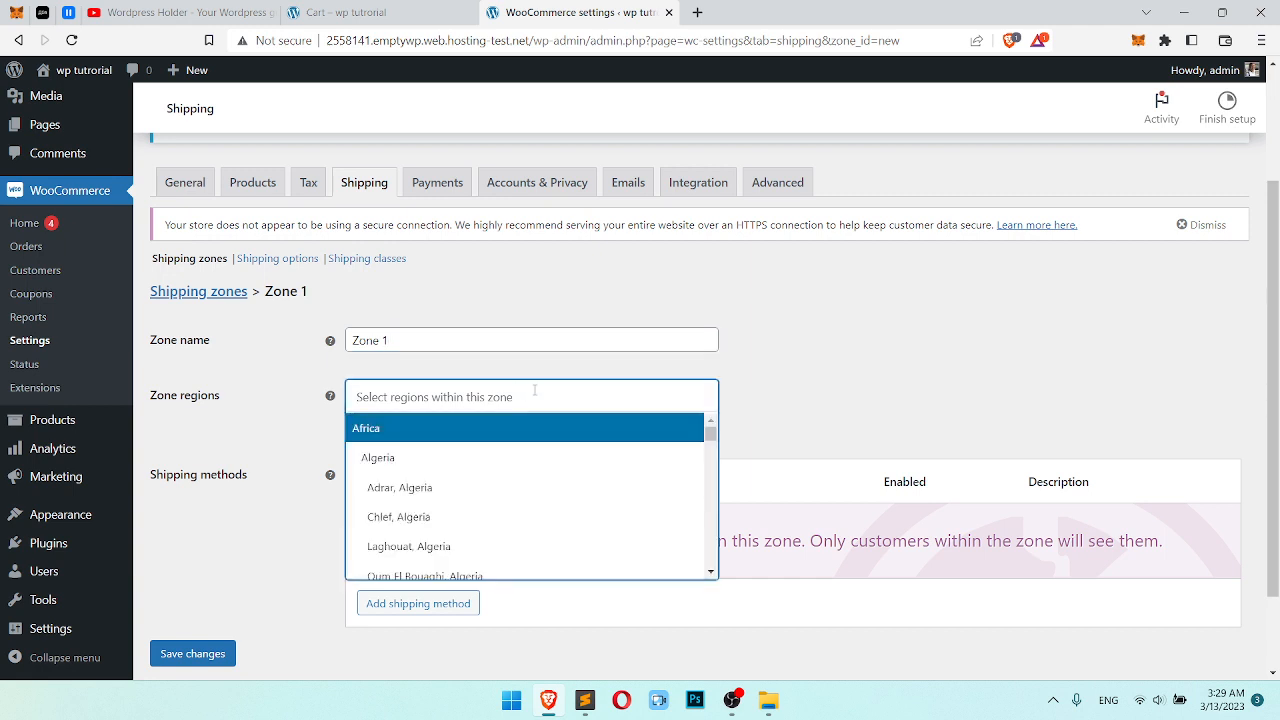
left_click(845, 340)
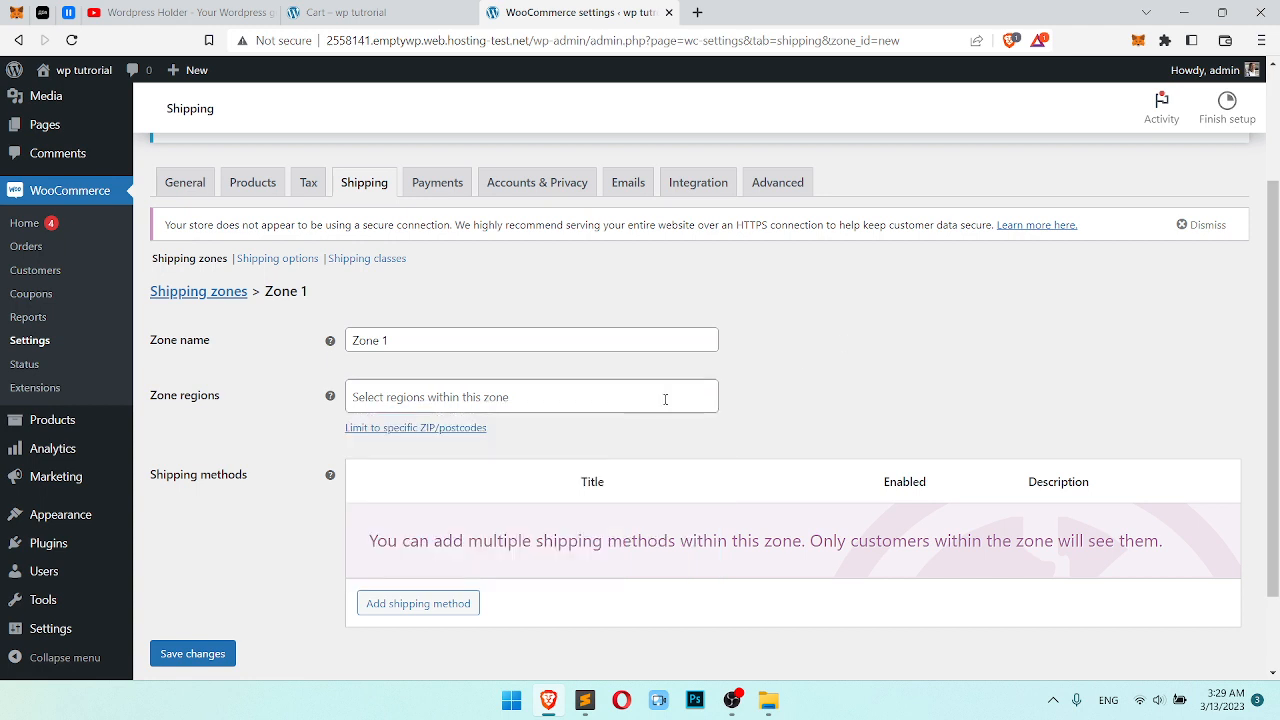
middle_click(450, 430)
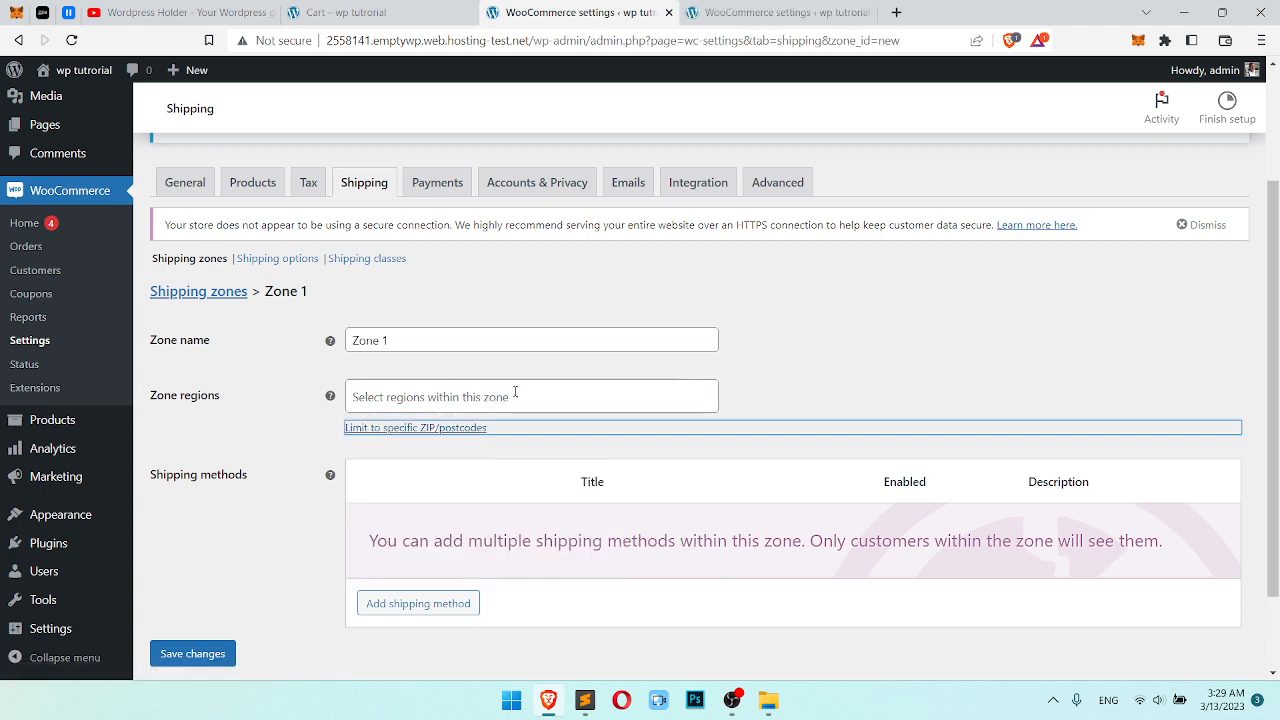
left_click(692, 12)
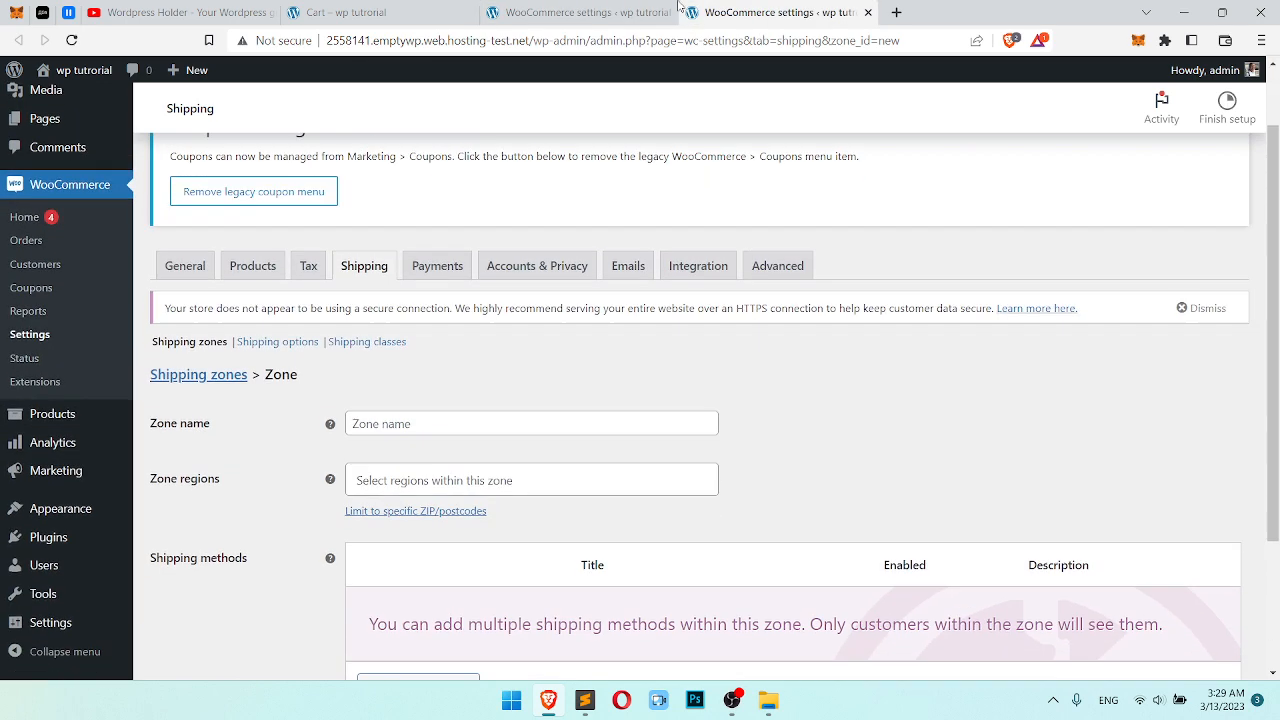
left_click(678, 10)
Reveal the zone's postcode limit field and search its linked documentation for "zip" to read how postcodes are entered.
left_click(428, 431)
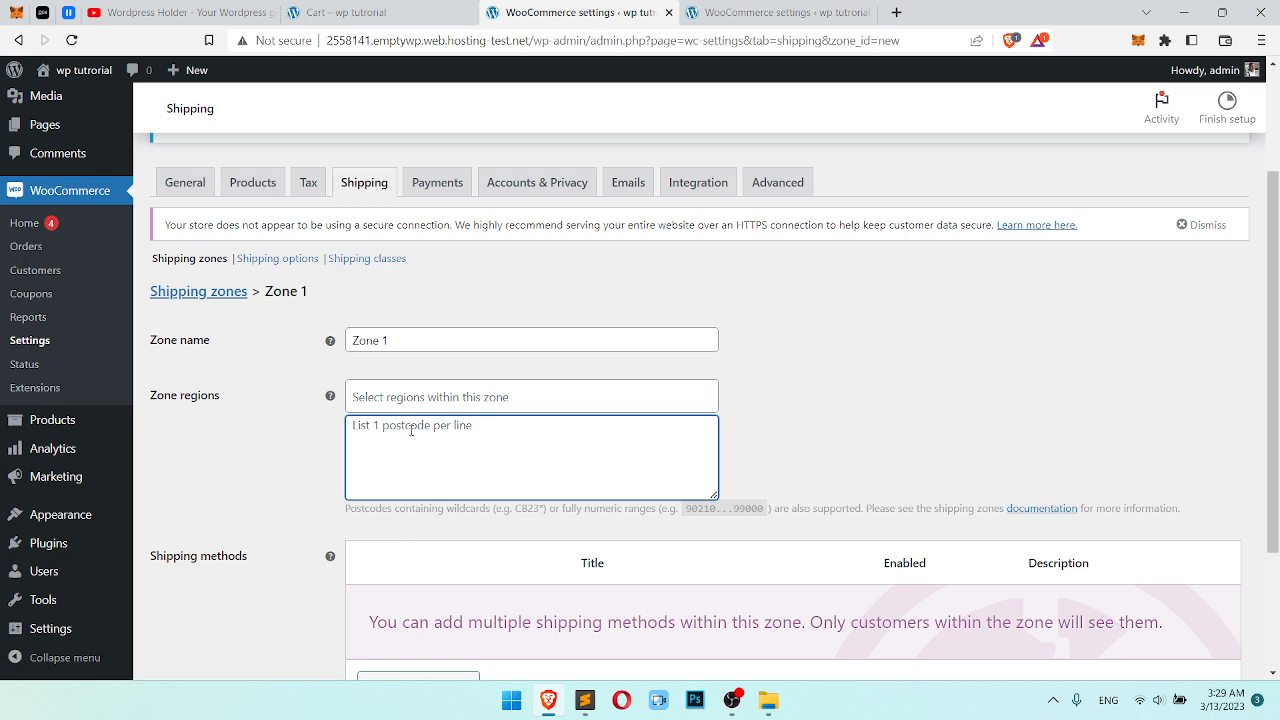
left_click(1042, 510)
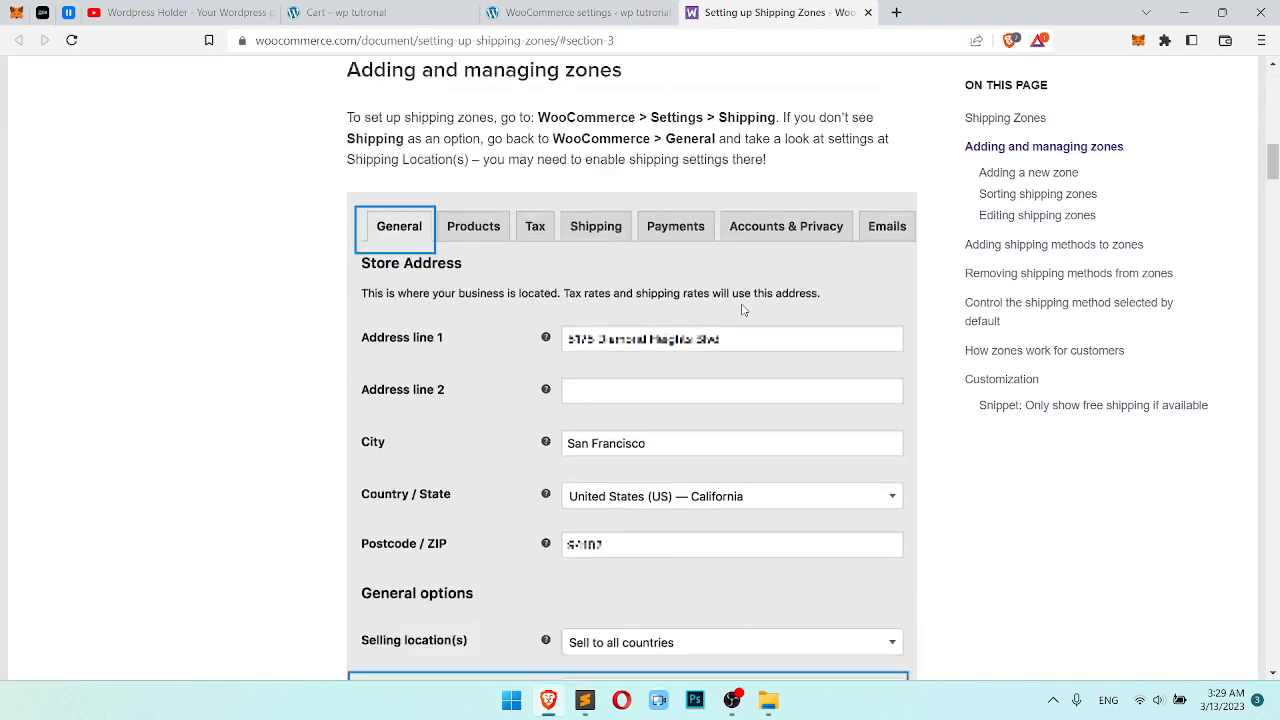
scroll(742, 310, "down", 6)
left_click_drag(1273, 207, 1272, 278)
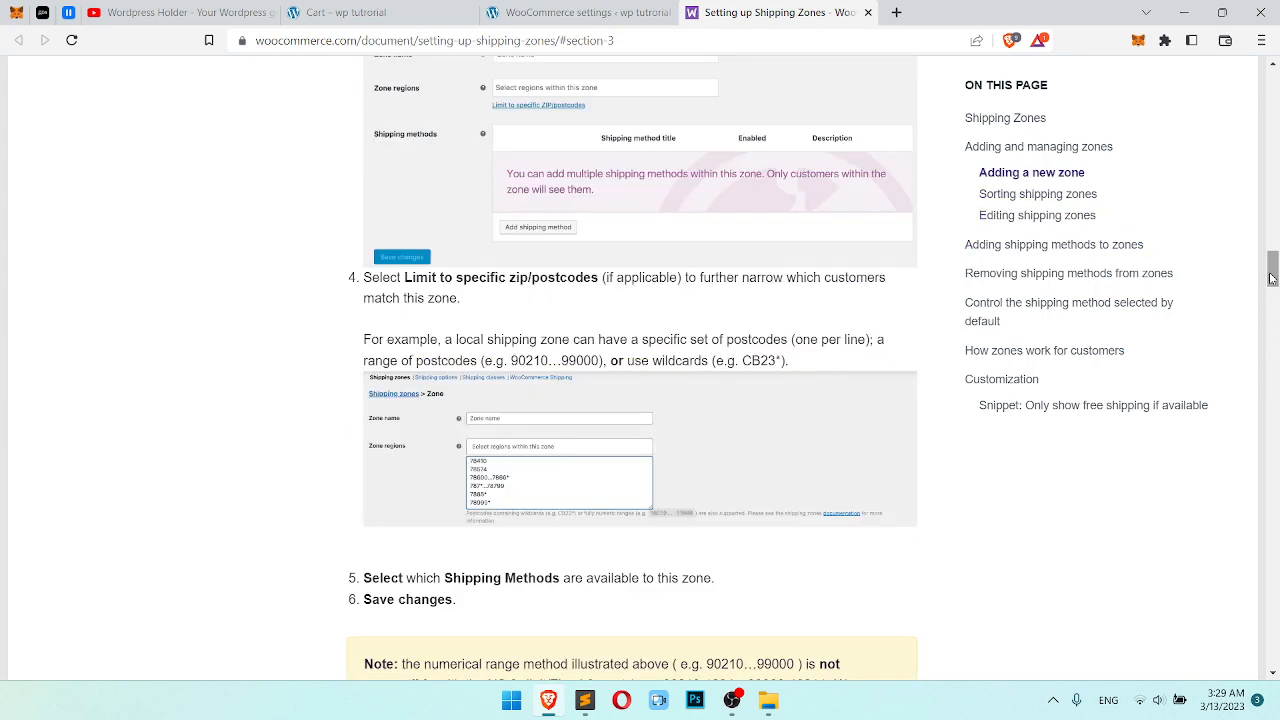
key("ctrl+f")
type("zip")
key("Return")
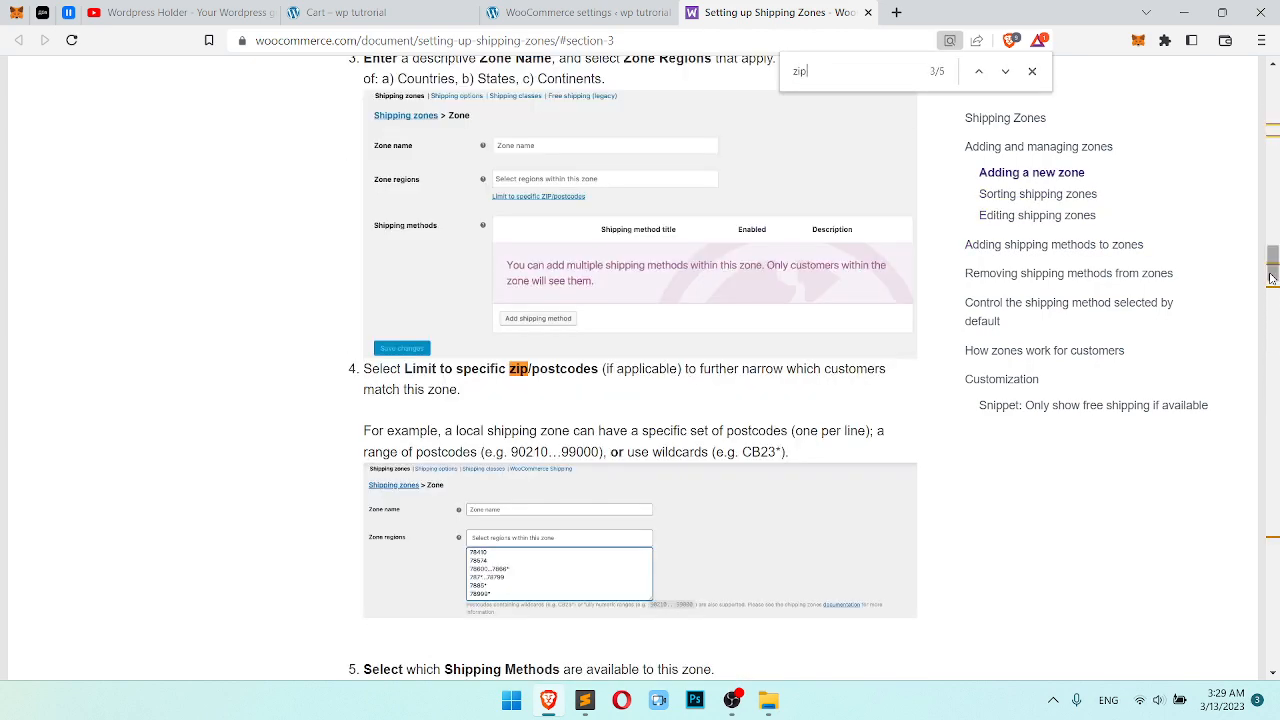
scroll(765, 407, "down", 3)
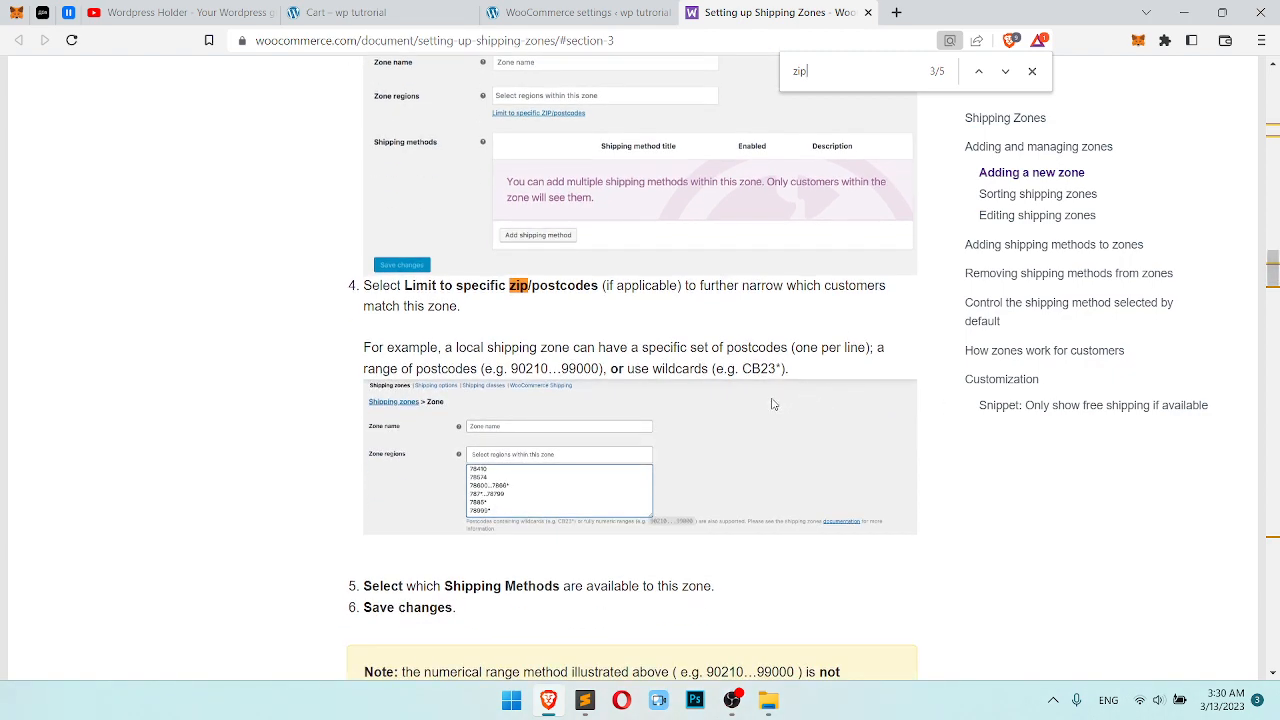
scroll(765, 407, "down", 6)
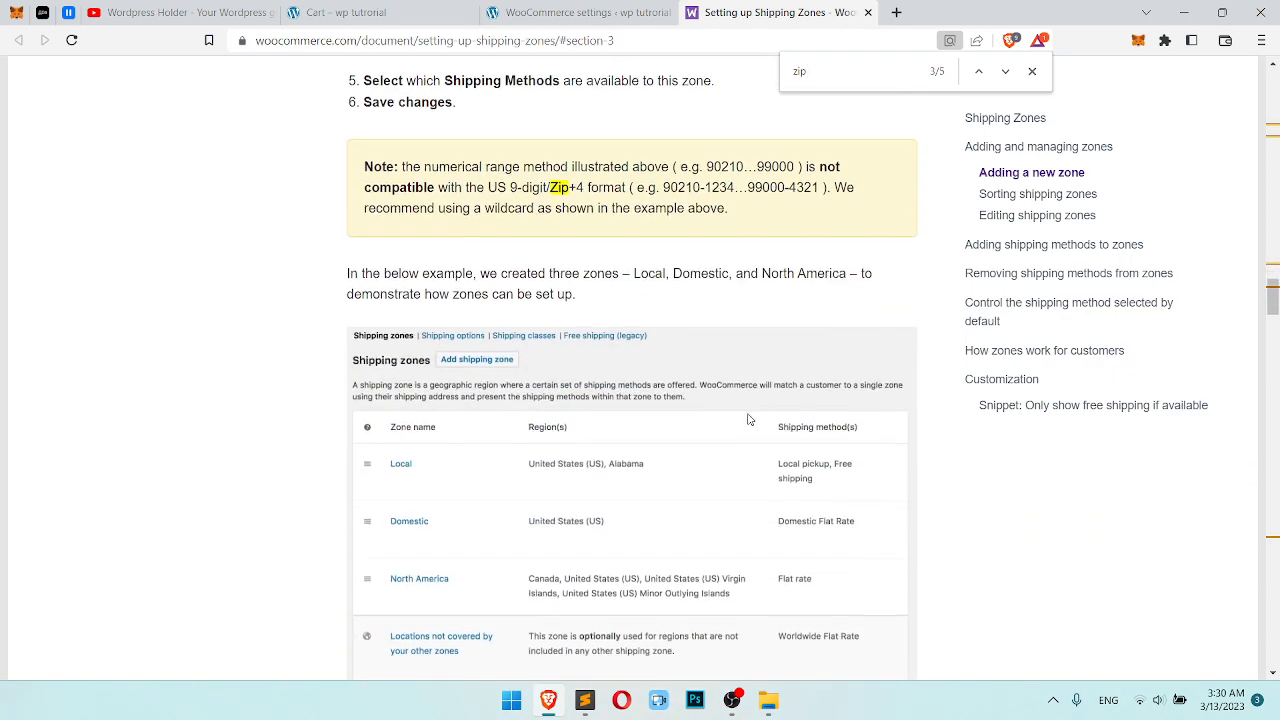
left_click(867, 13)
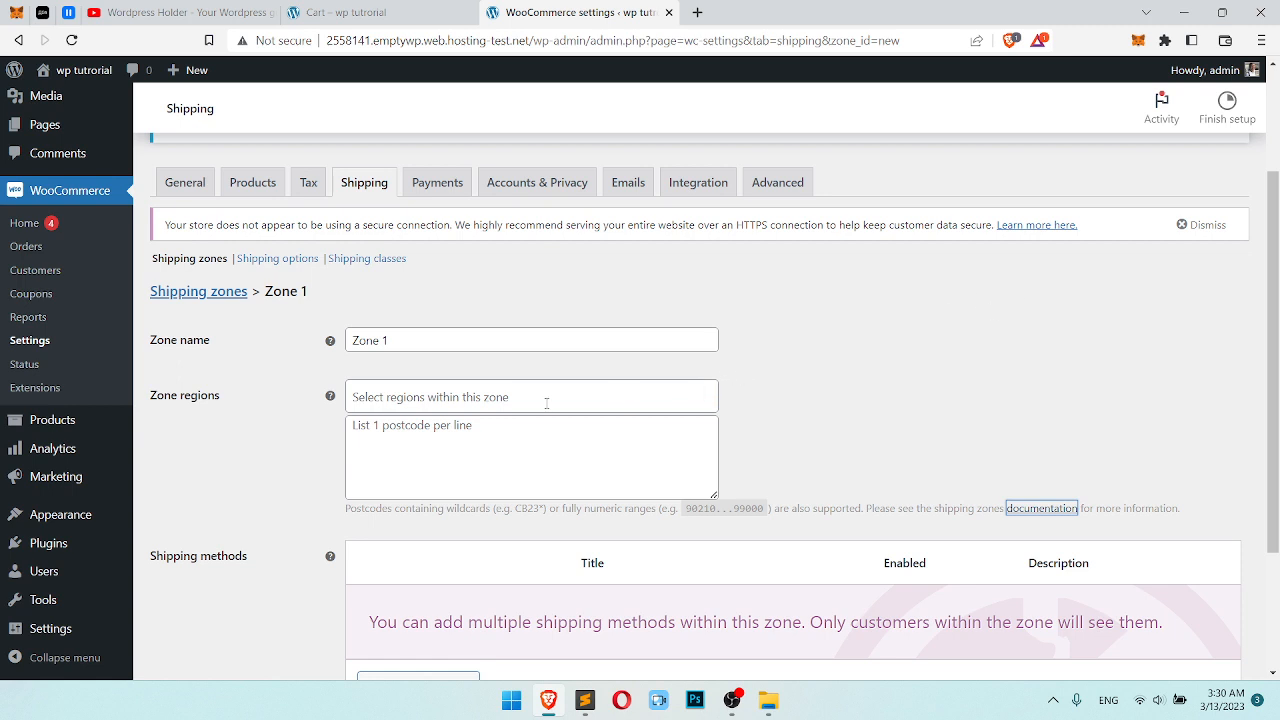
Find the United States regions and add Arizona, United States (US) to the zone regions of Zone 1.
left_click(497, 397)
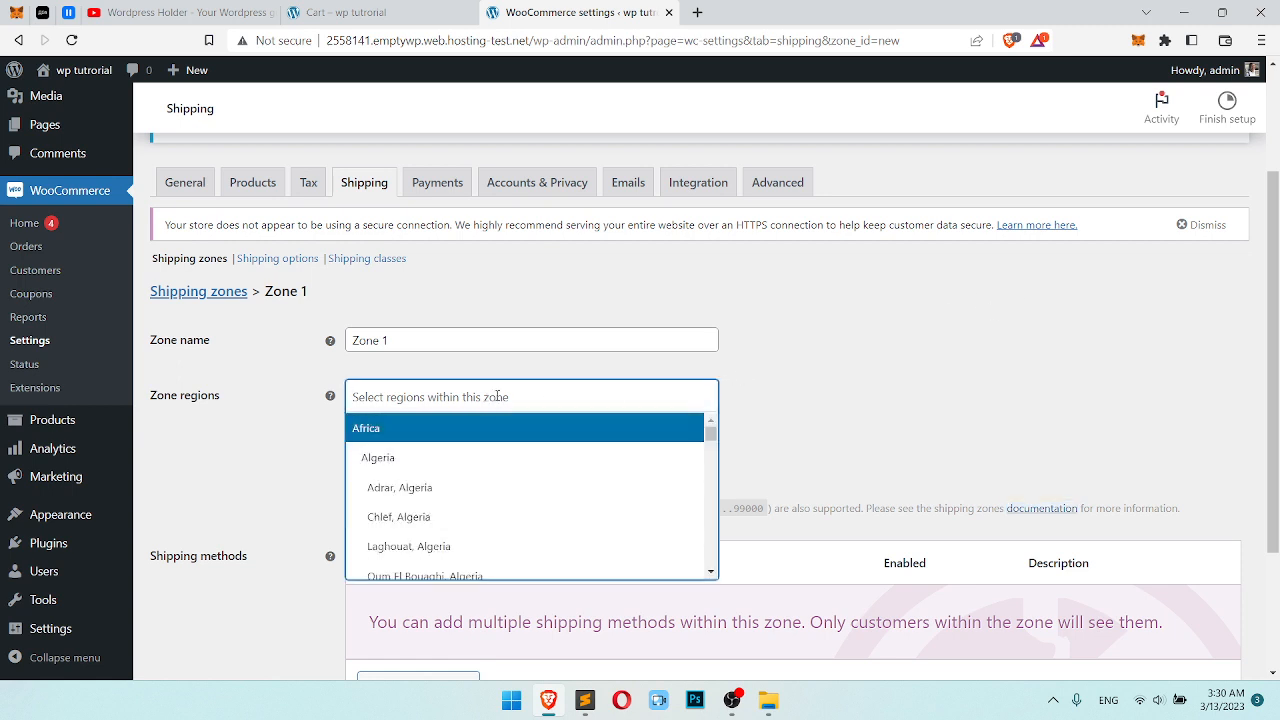
type("United ")
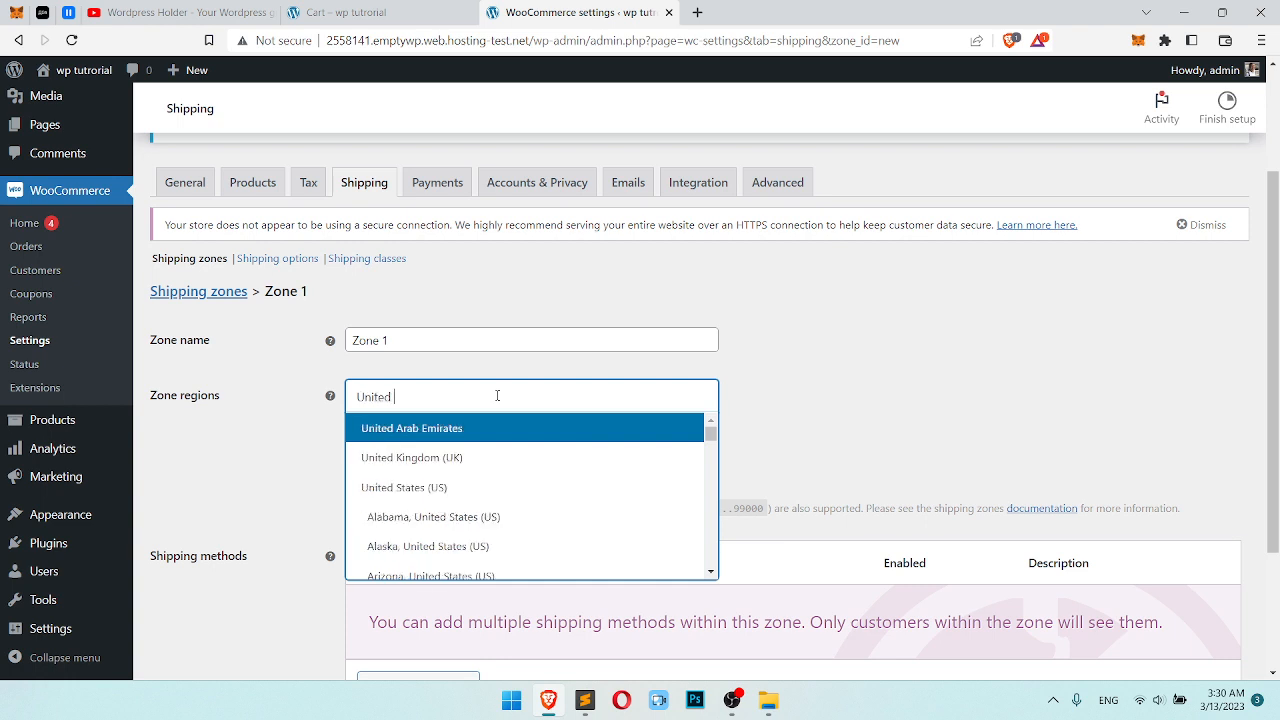
type("states")
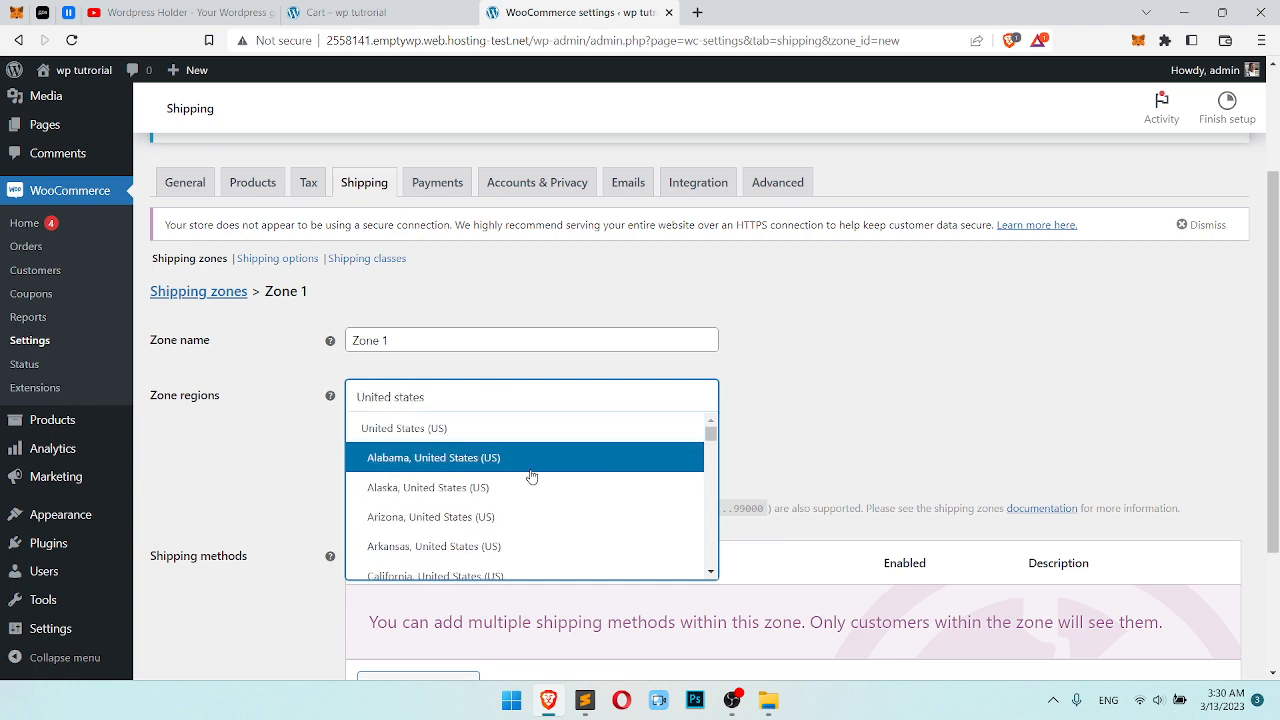
scroll(505, 462, "down", 1)
left_click(497, 436)
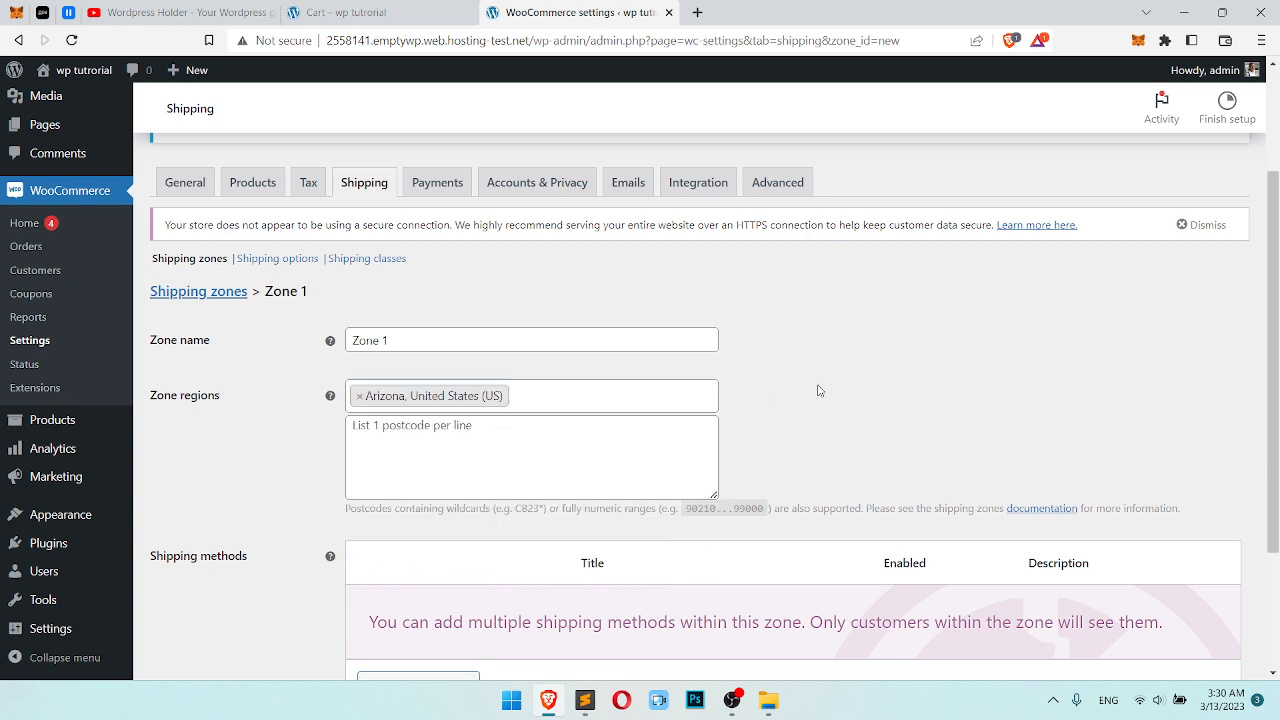
Add a Flat rate shipping method to Zone 1.
scroll(815, 392, "down", 3)
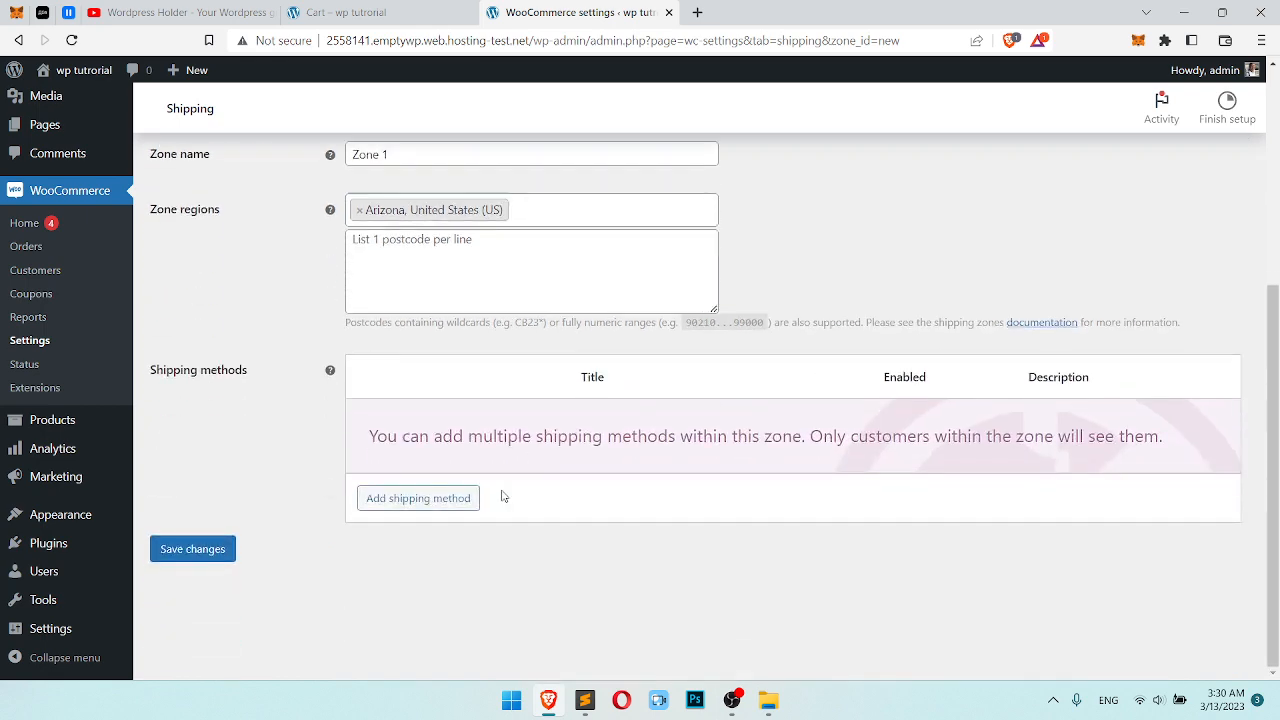
left_click(452, 505)
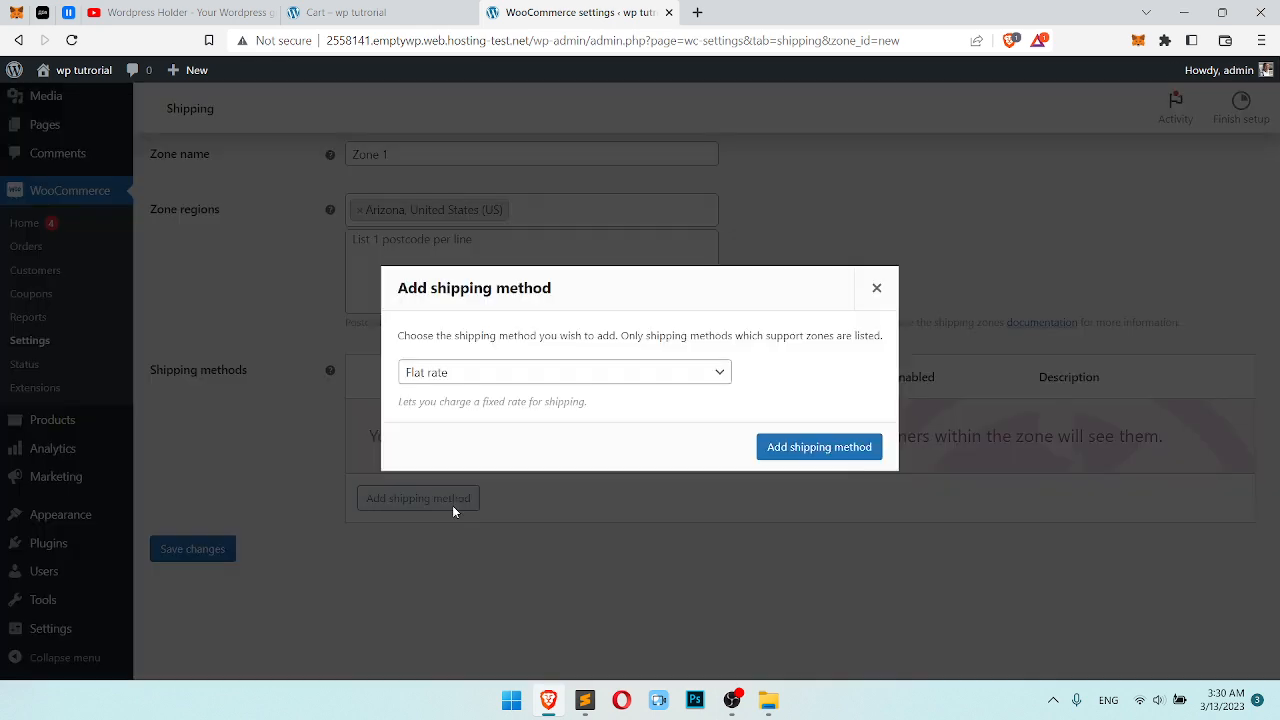
left_click(616, 368)
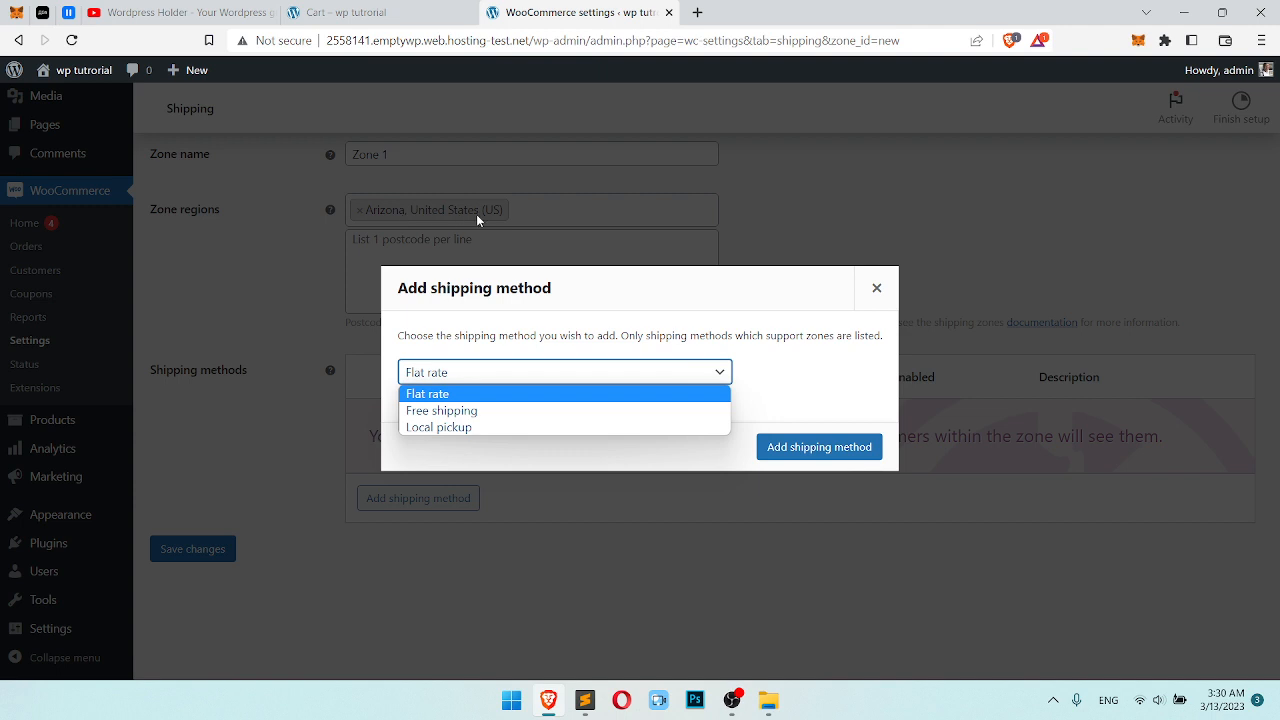
left_click(534, 393)
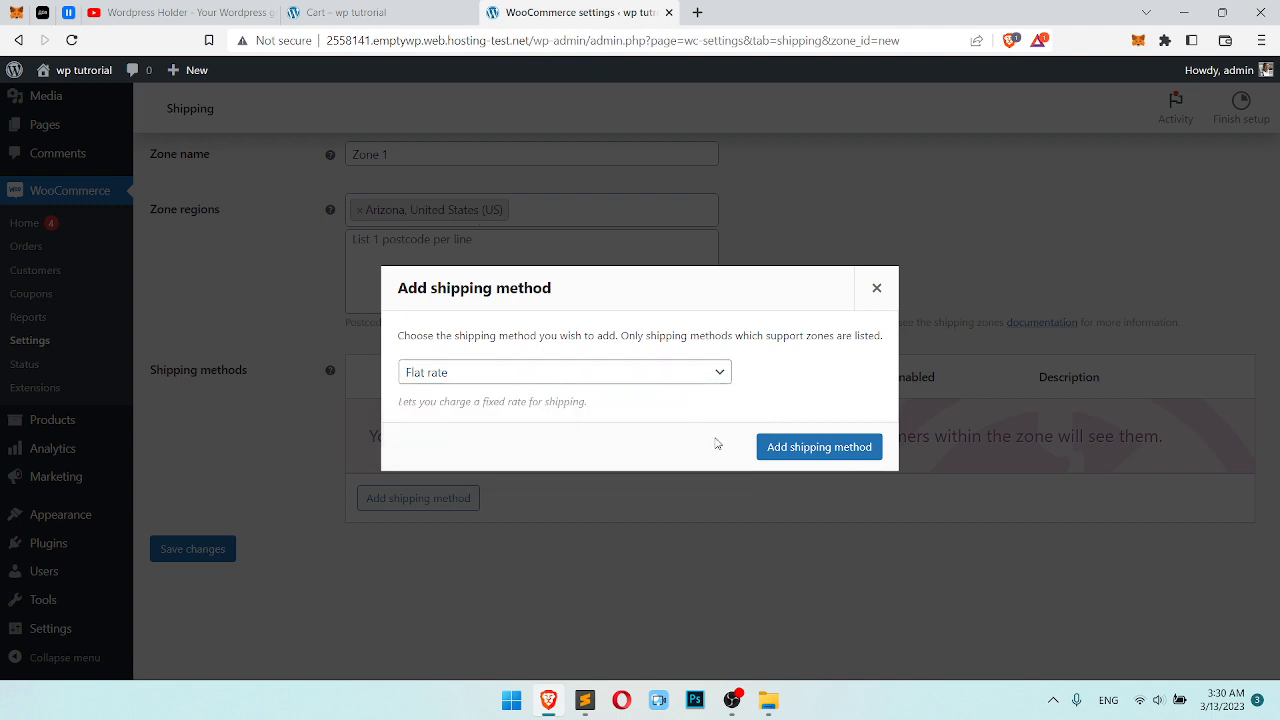
left_click(812, 448)
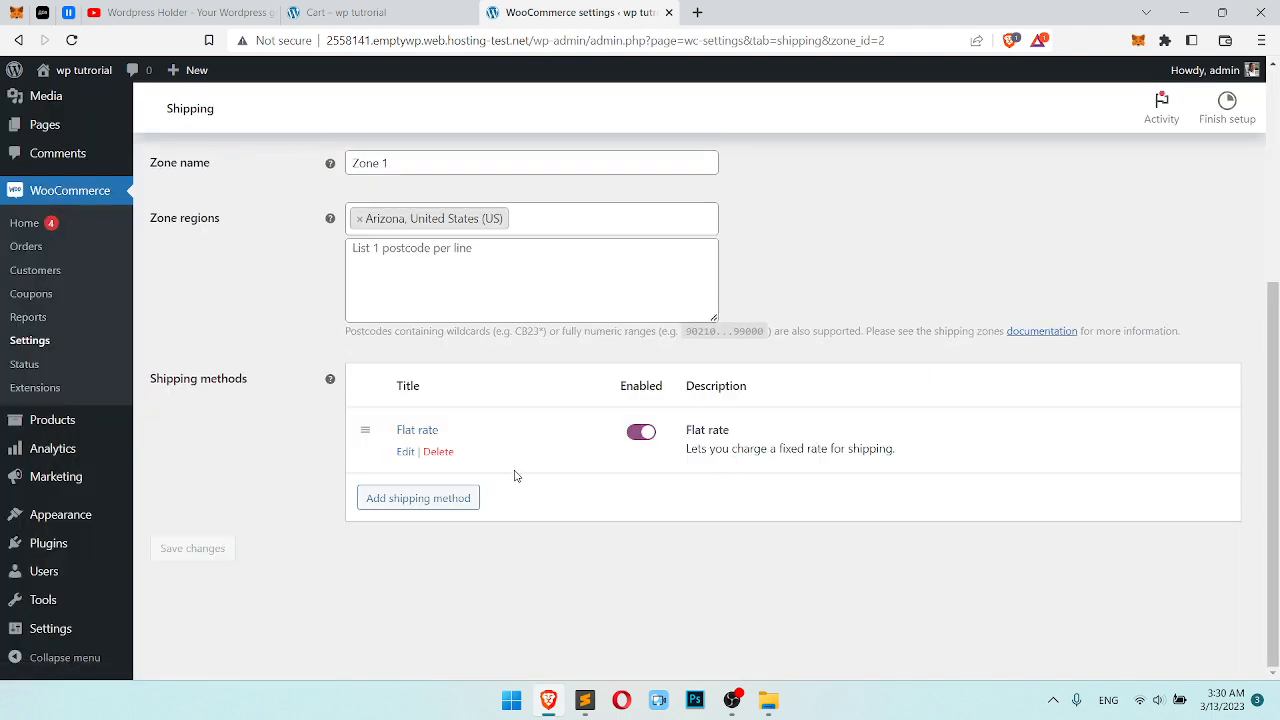
Set the cost of Zone 1's Flat rate method to 10 and save the method settings.
left_click(407, 455)
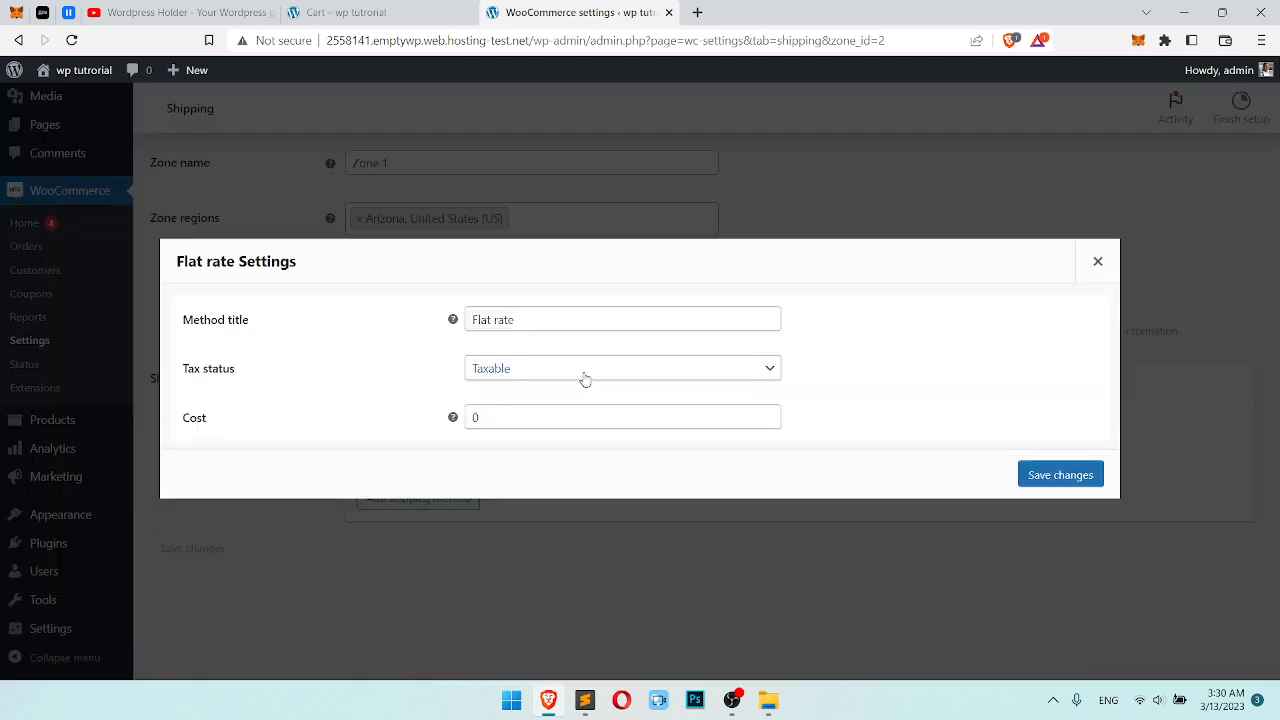
double_click(522, 414)
type("10")
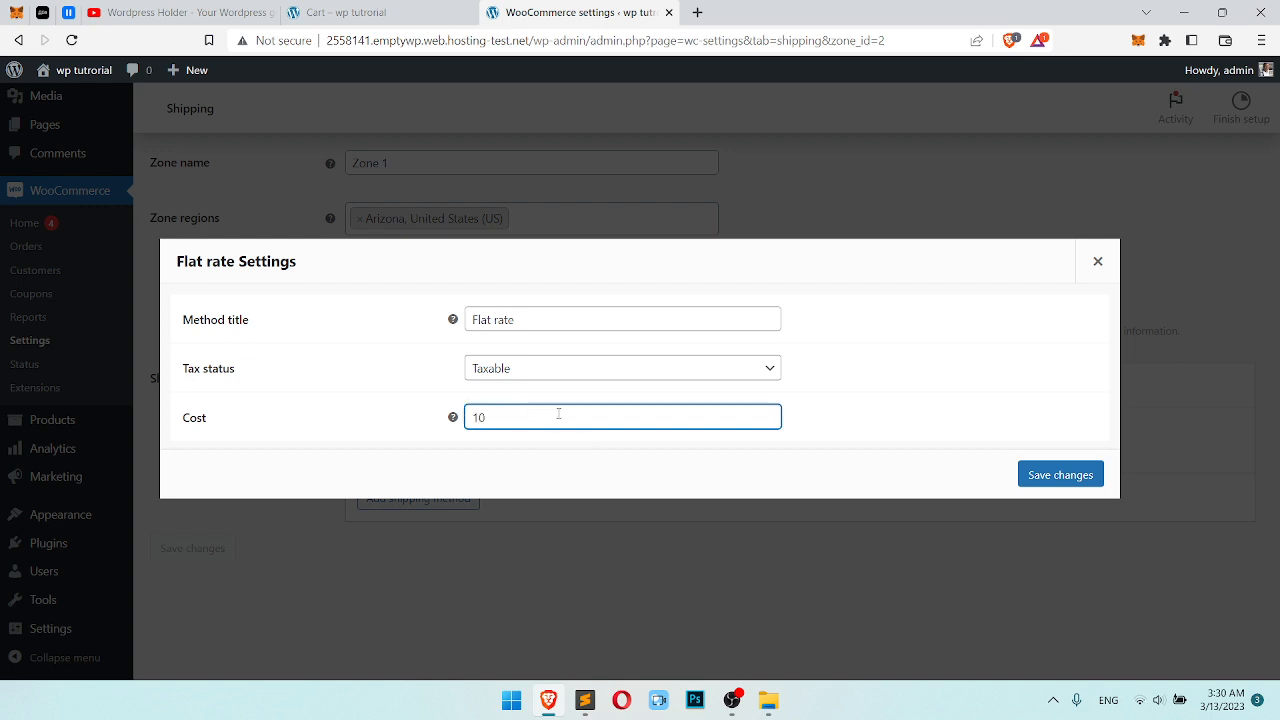
left_click(1032, 472)
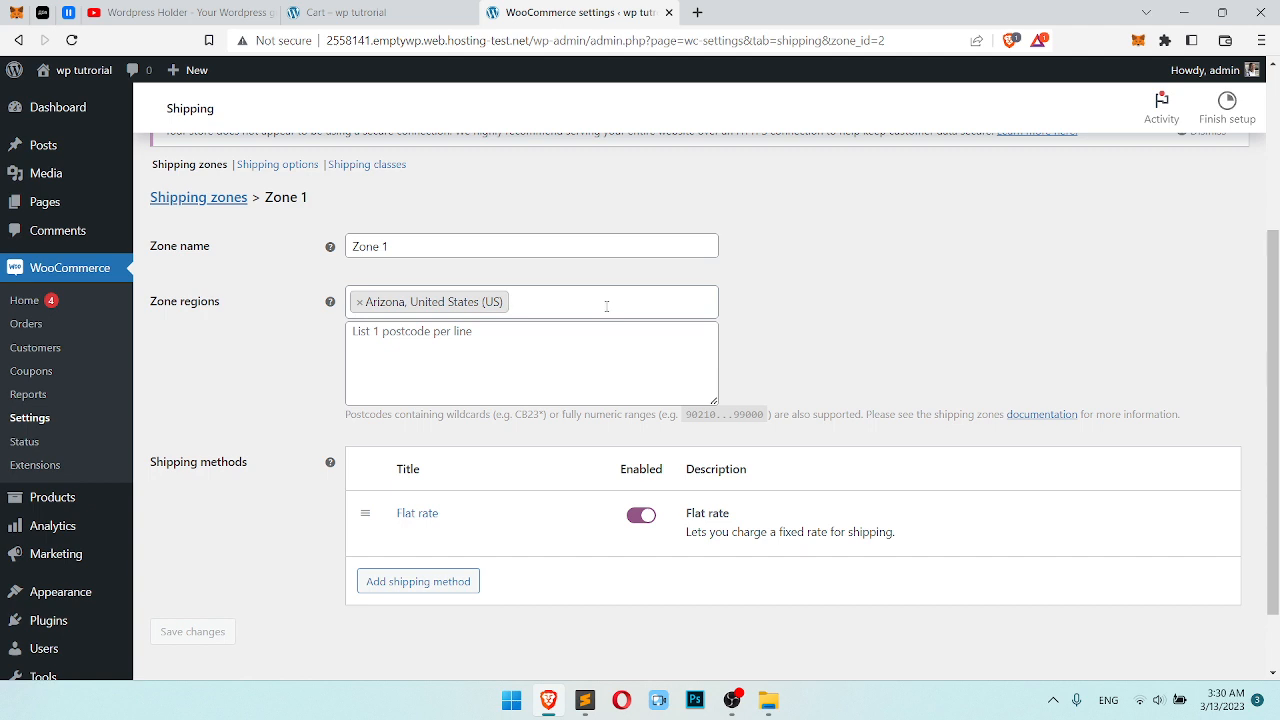
Add Alaska and Alabama, United States (US) to the Zone 1 regions and save the zone.
left_click(606, 306)
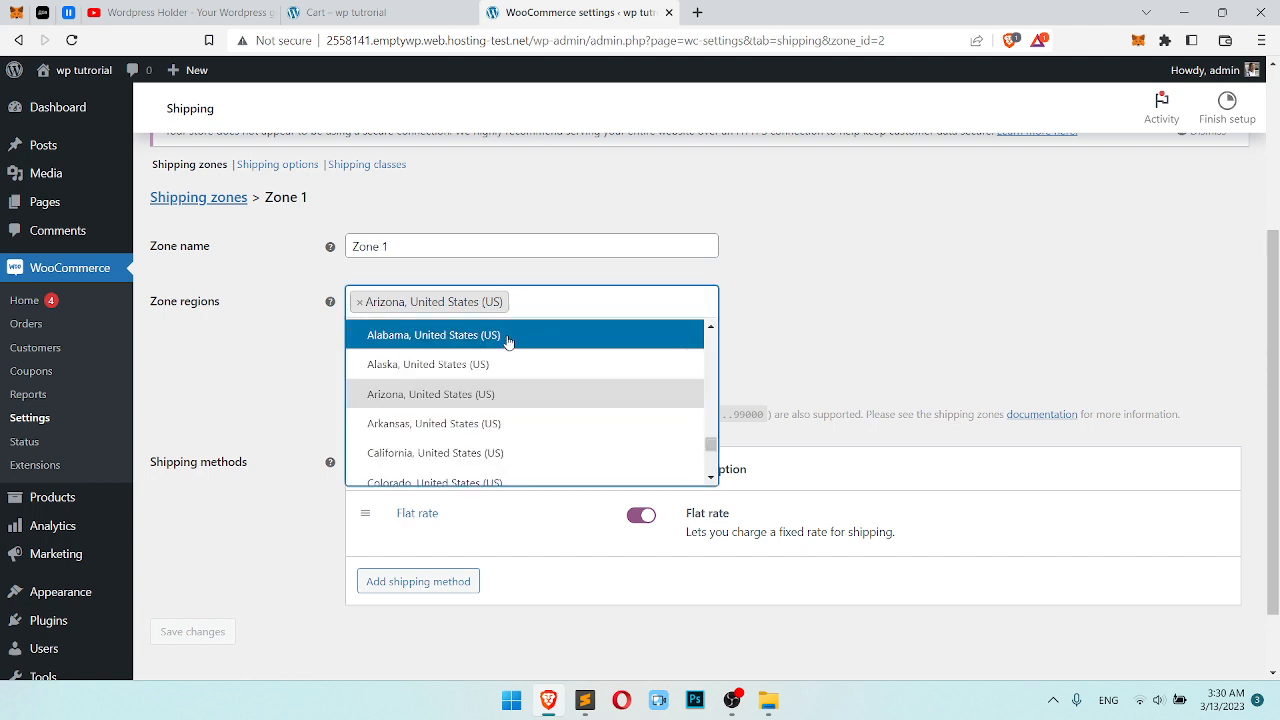
left_click(486, 363)
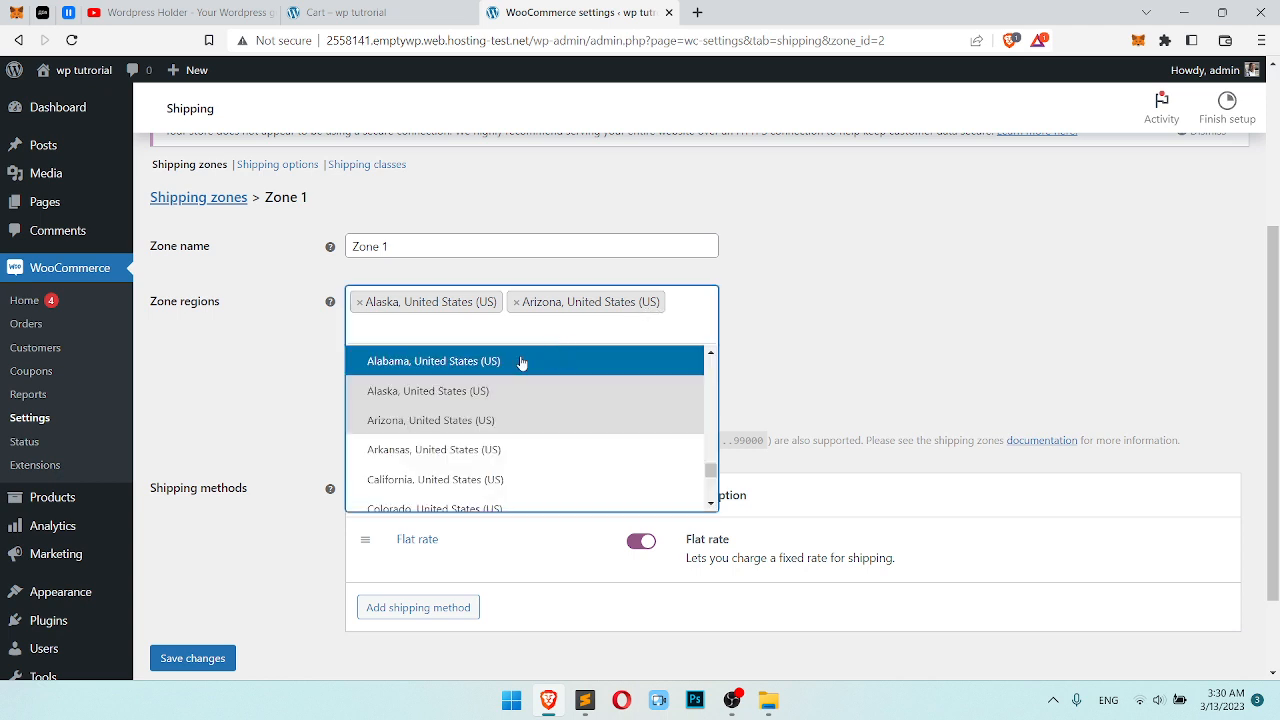
left_click(517, 363)
scroll(456, 273, "down", 1)
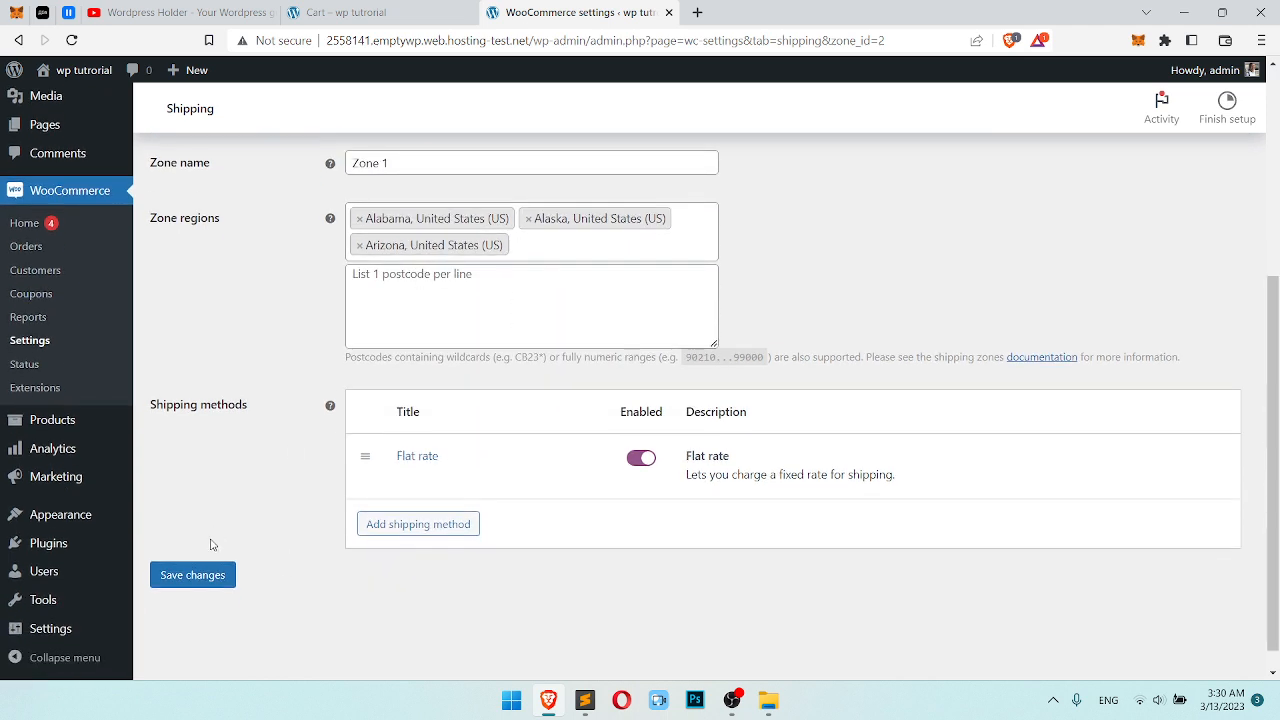
left_click(214, 574)
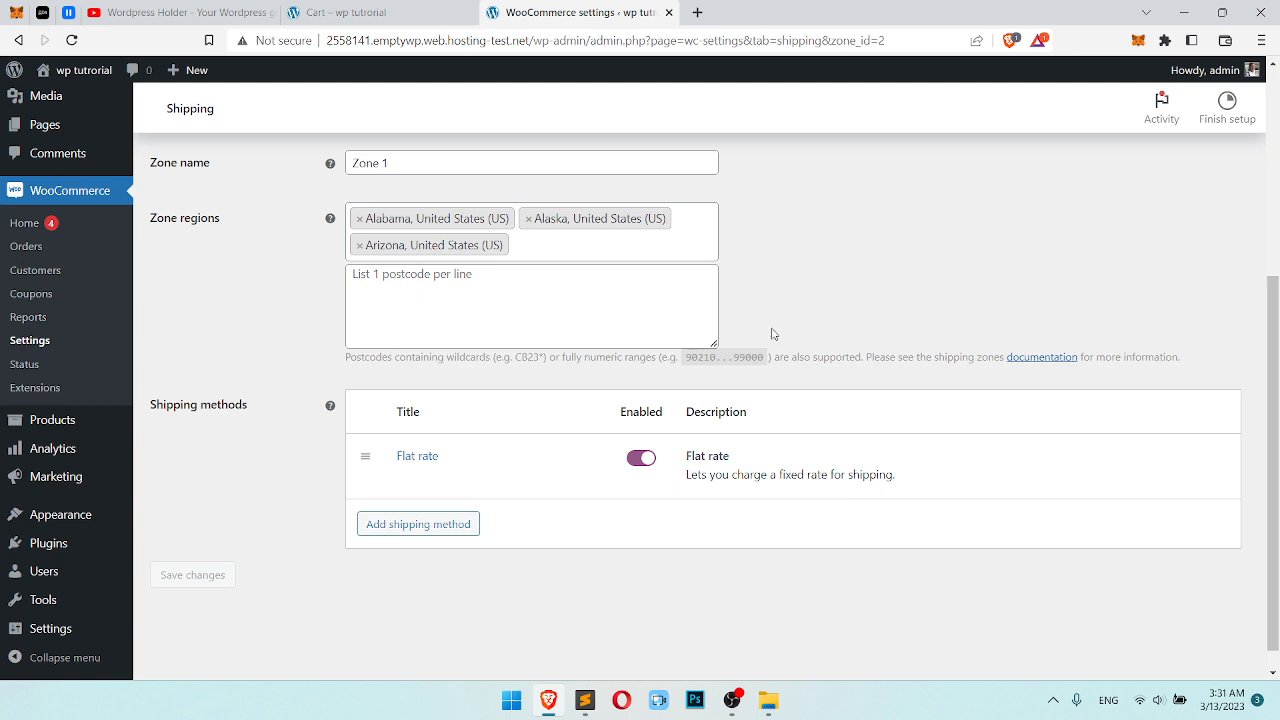
Review Zone 1's Flat rate settings without changing them, and add a Local pickup shipping method to the zone.
left_click(412, 470)
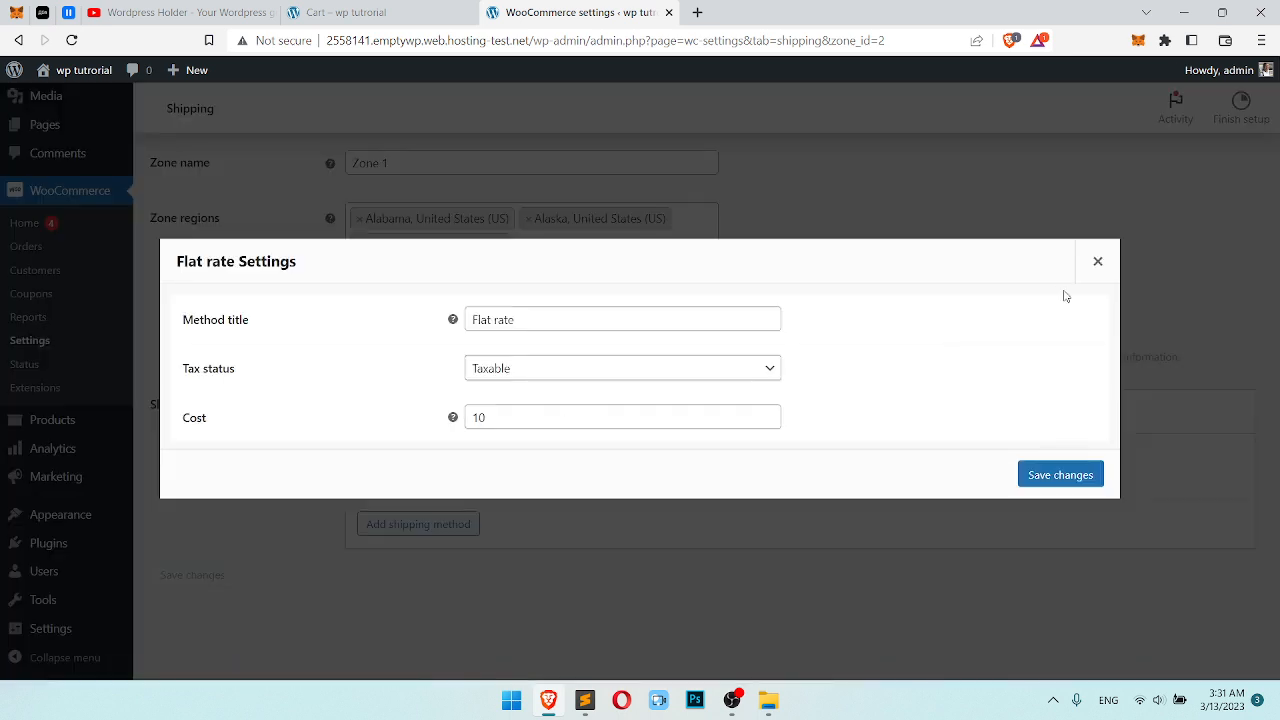
left_click(1097, 261)
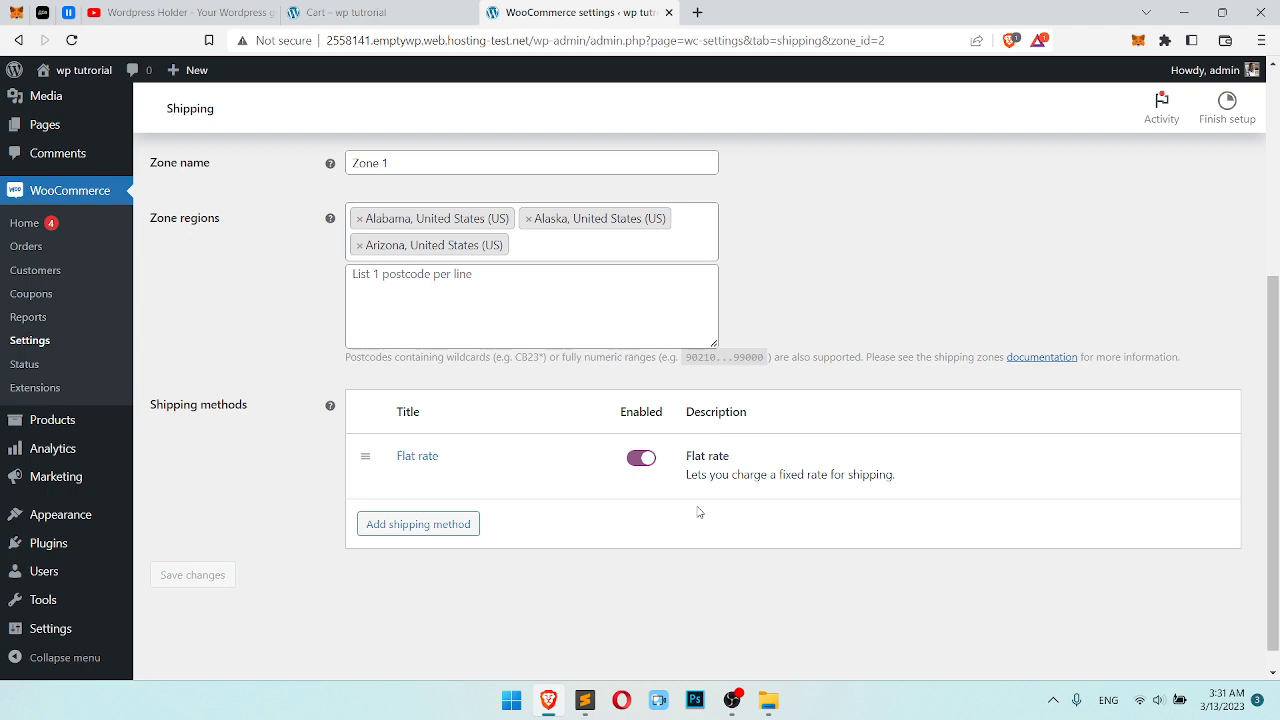
left_click(439, 526)
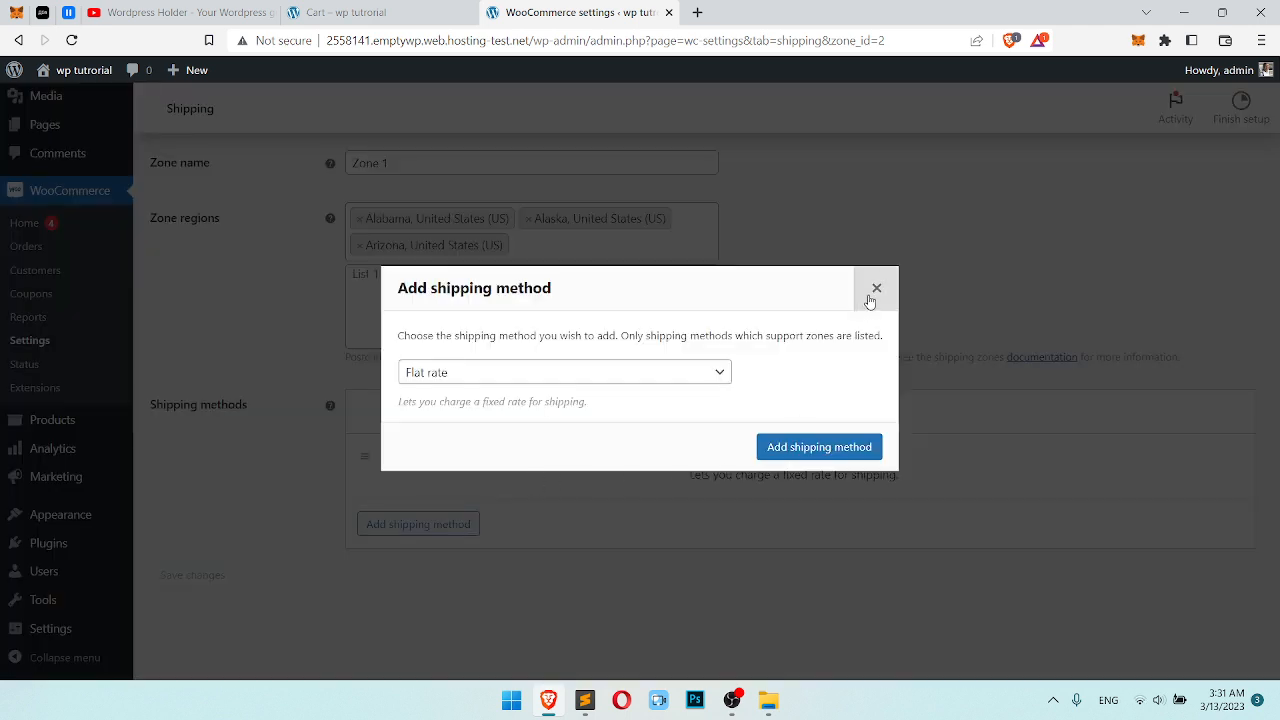
left_click(558, 376)
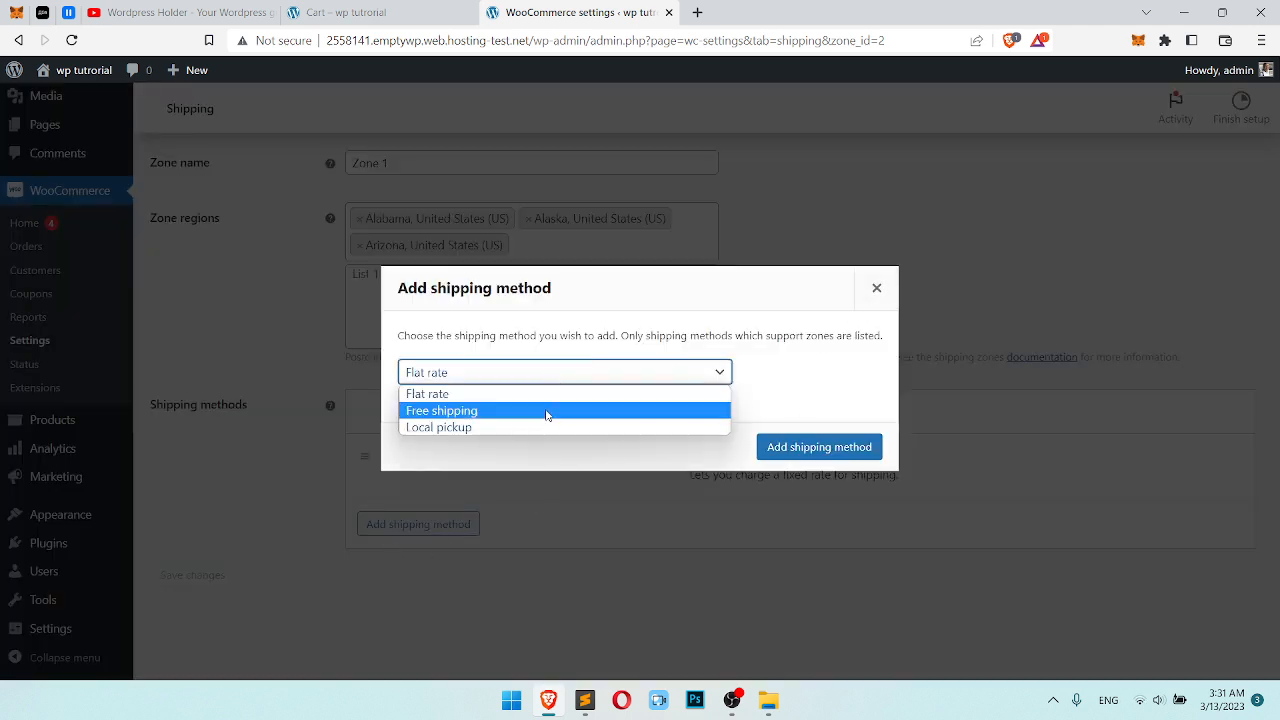
left_click(539, 423)
left_click(831, 452)
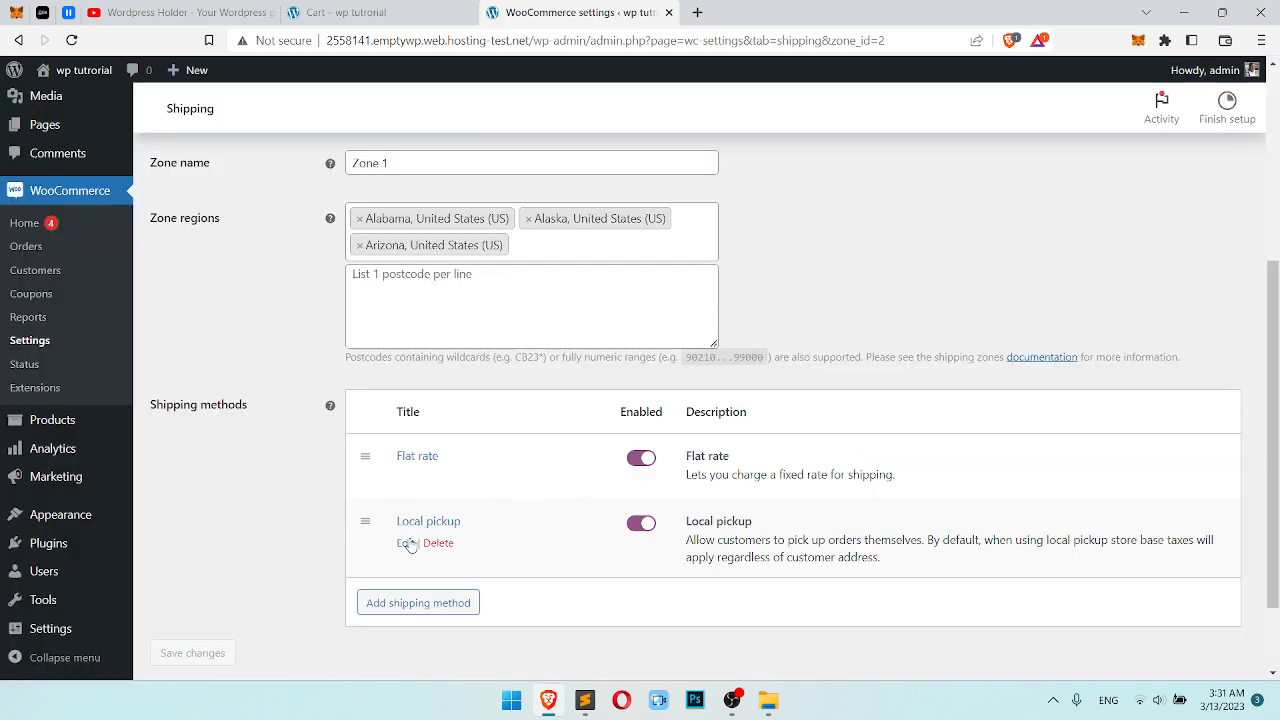
Inspect the title, tax status and cost settings of Zone 1's Local pickup method, and close them without changes.
left_click(405, 542)
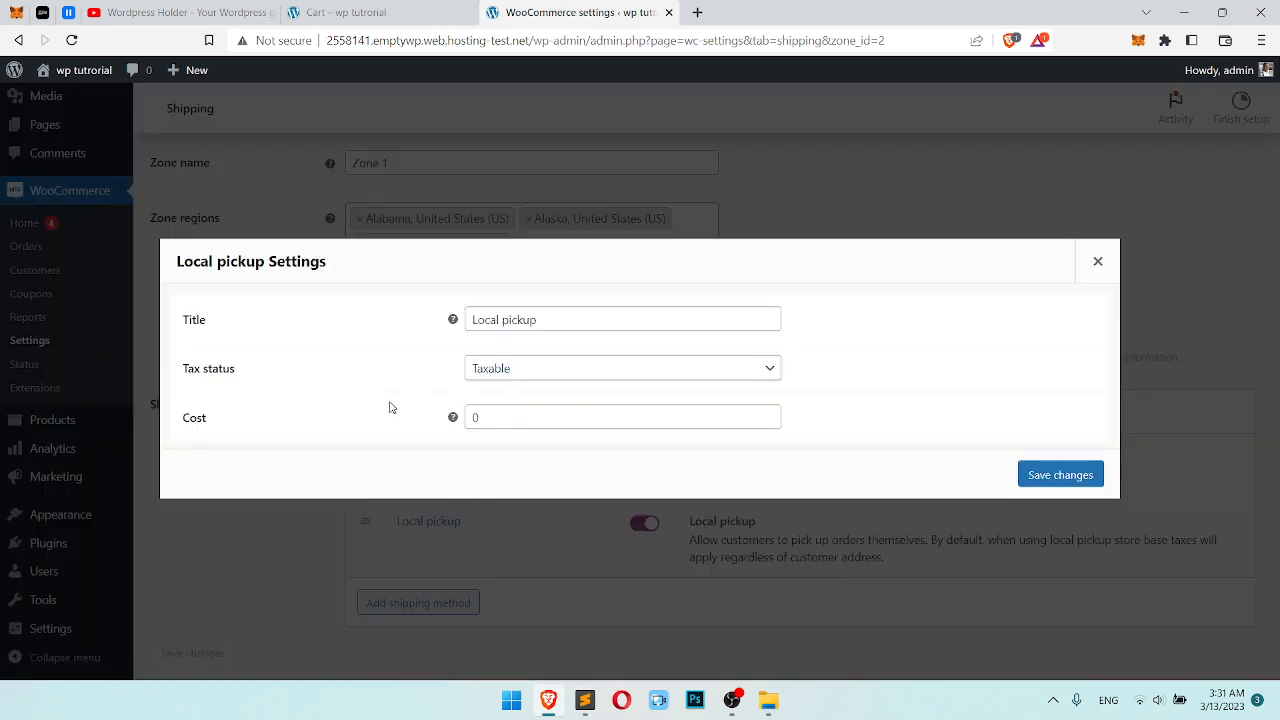
left_click(586, 420)
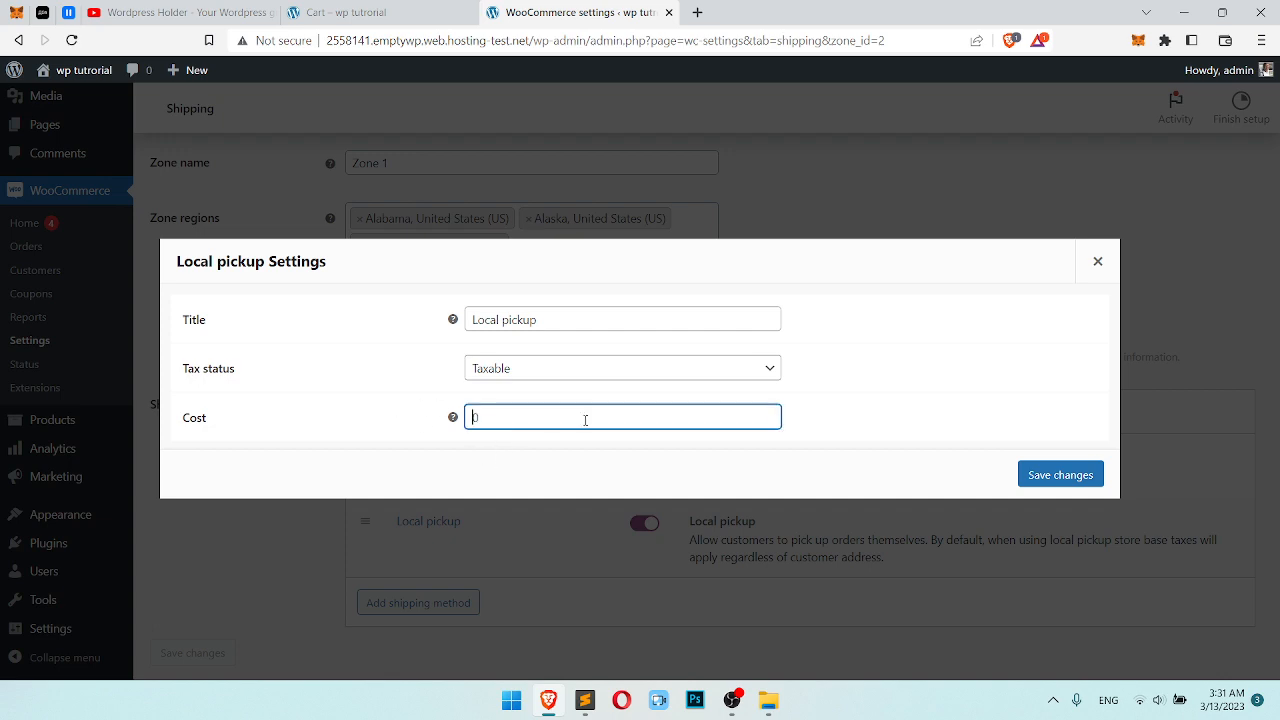
left_click(1099, 272)
Return to the shipping zones list and add another shipping zone named "Zone 2".
scroll(415, 554, "down", 1)
scroll(415, 540, "up", 5)
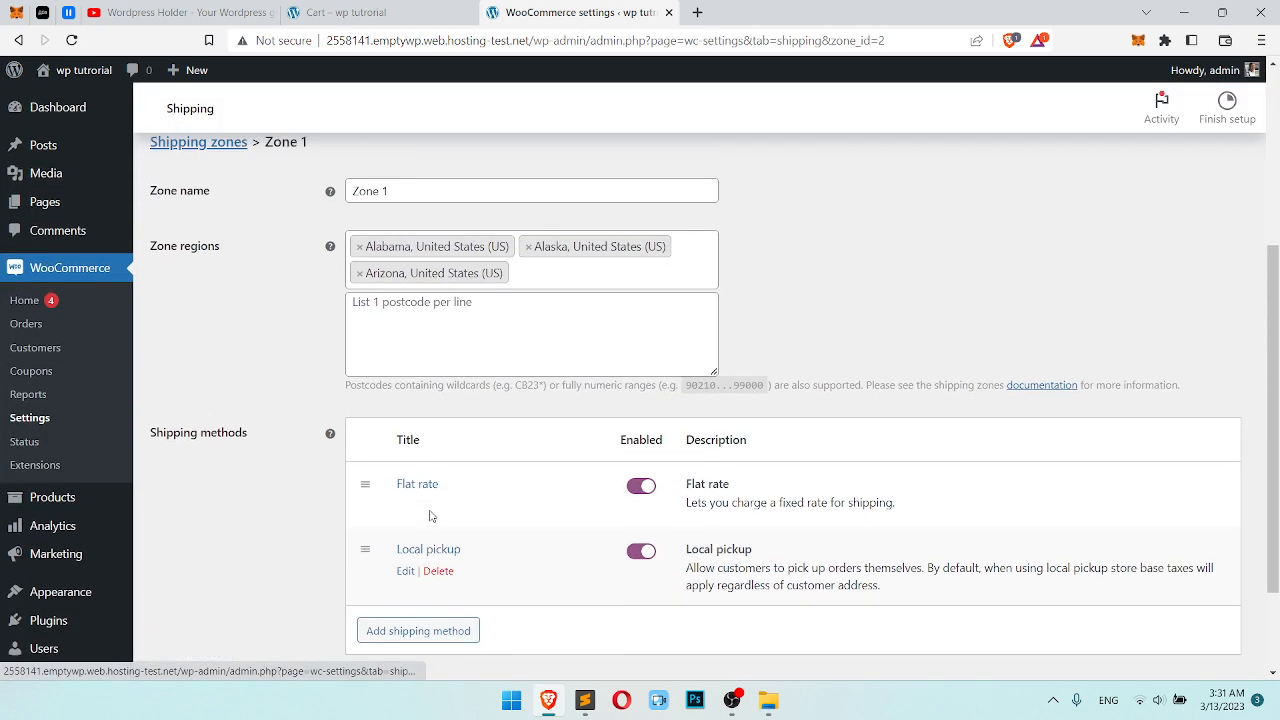
scroll(420, 505, "down", 1)
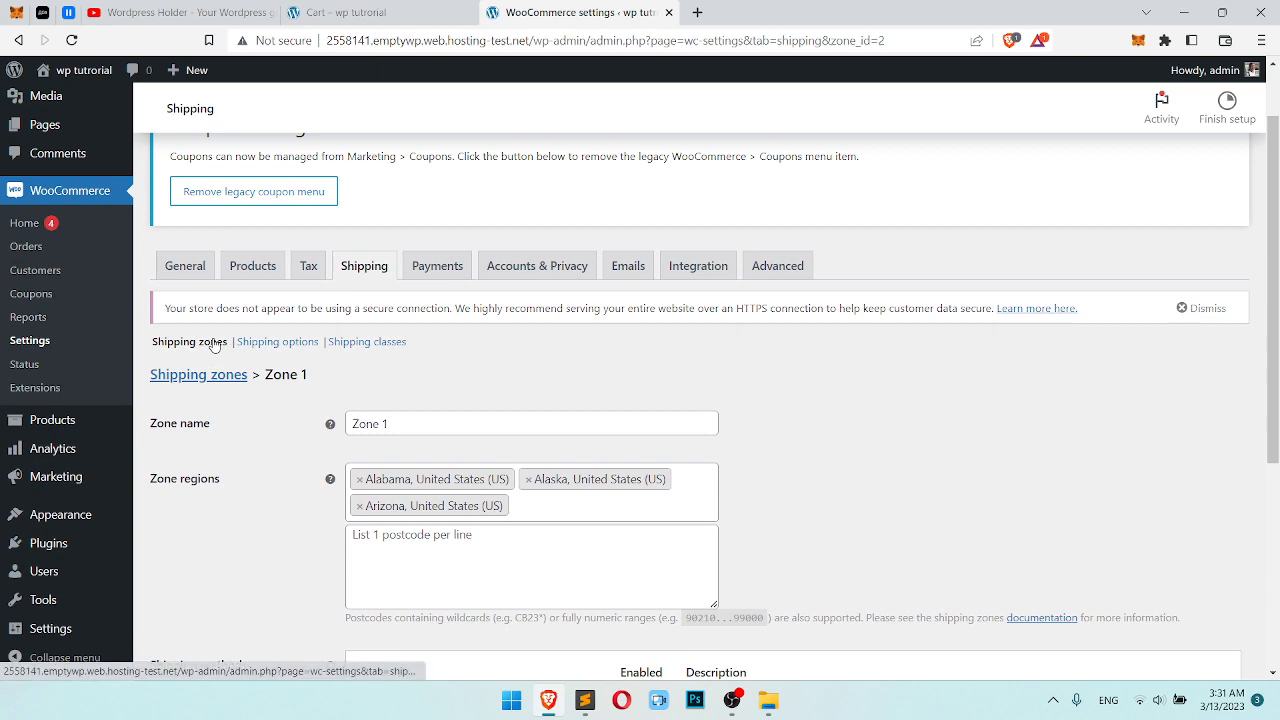
left_click(189, 374)
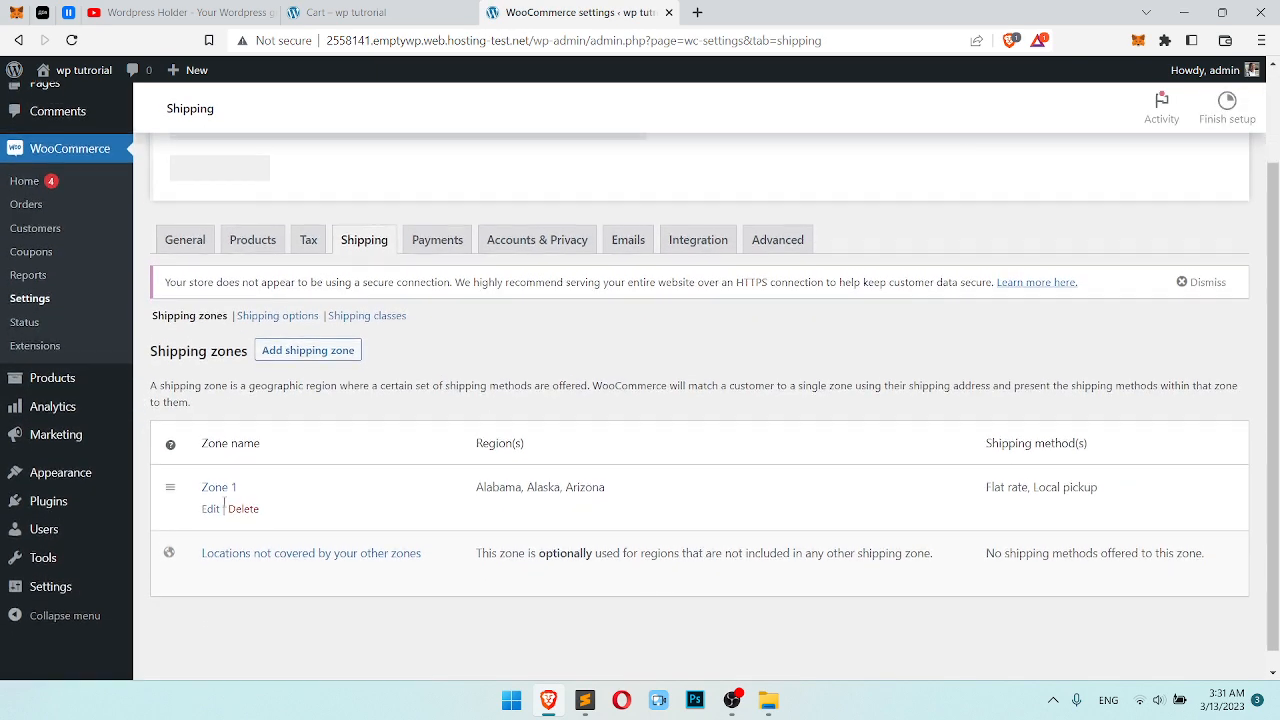
left_click(341, 338)
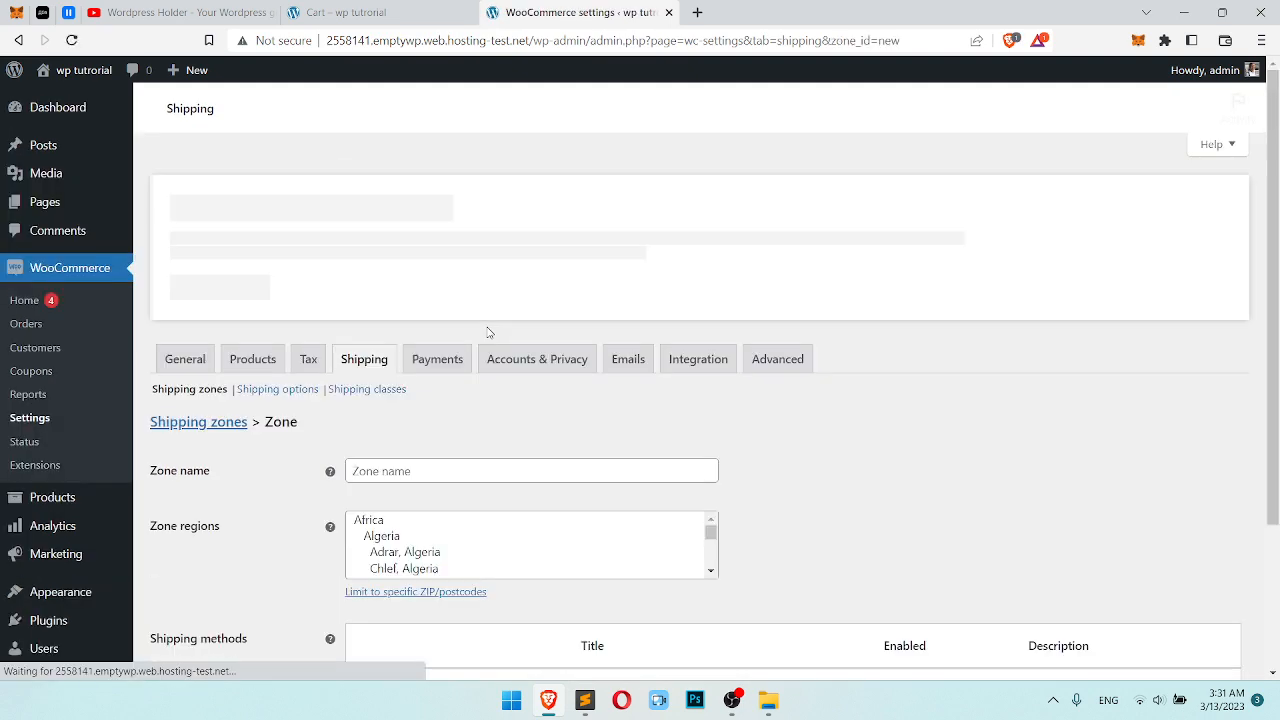
left_click(455, 512)
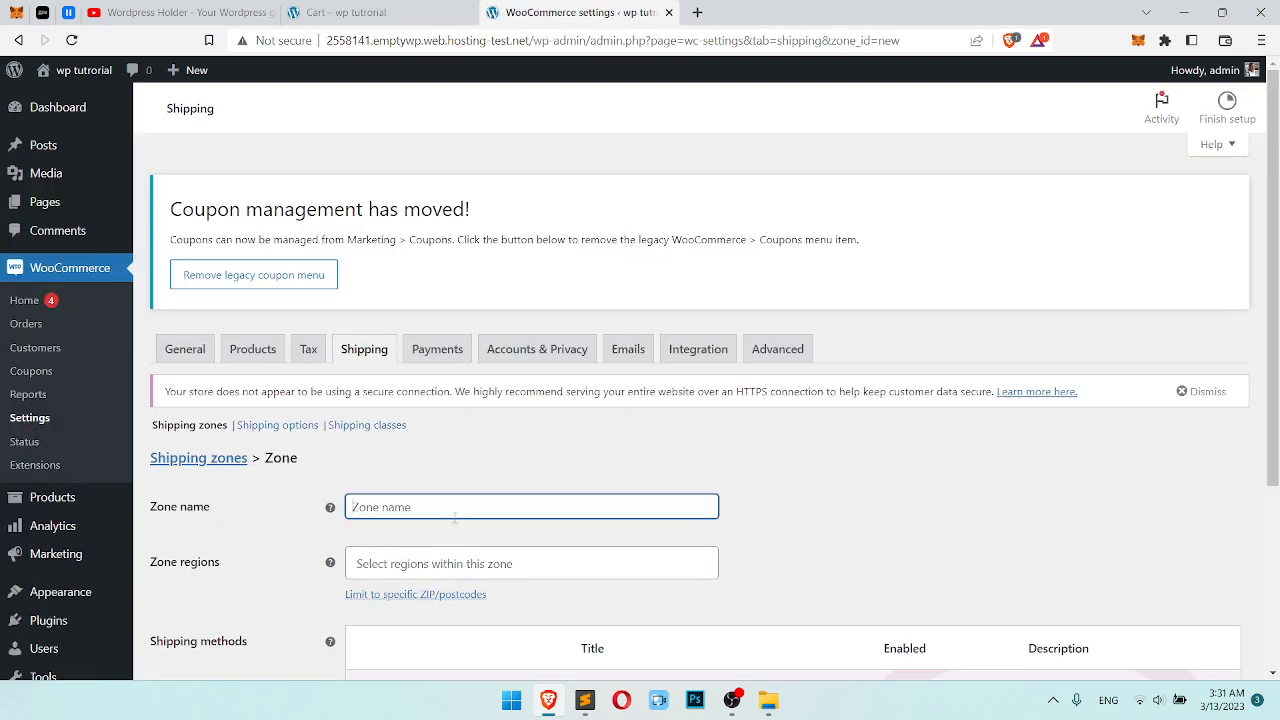
type("Zone 2")
Add California and Colorado, United States (US) to the zone regions of Zone 2.
scroll(455, 517, "down", 2)
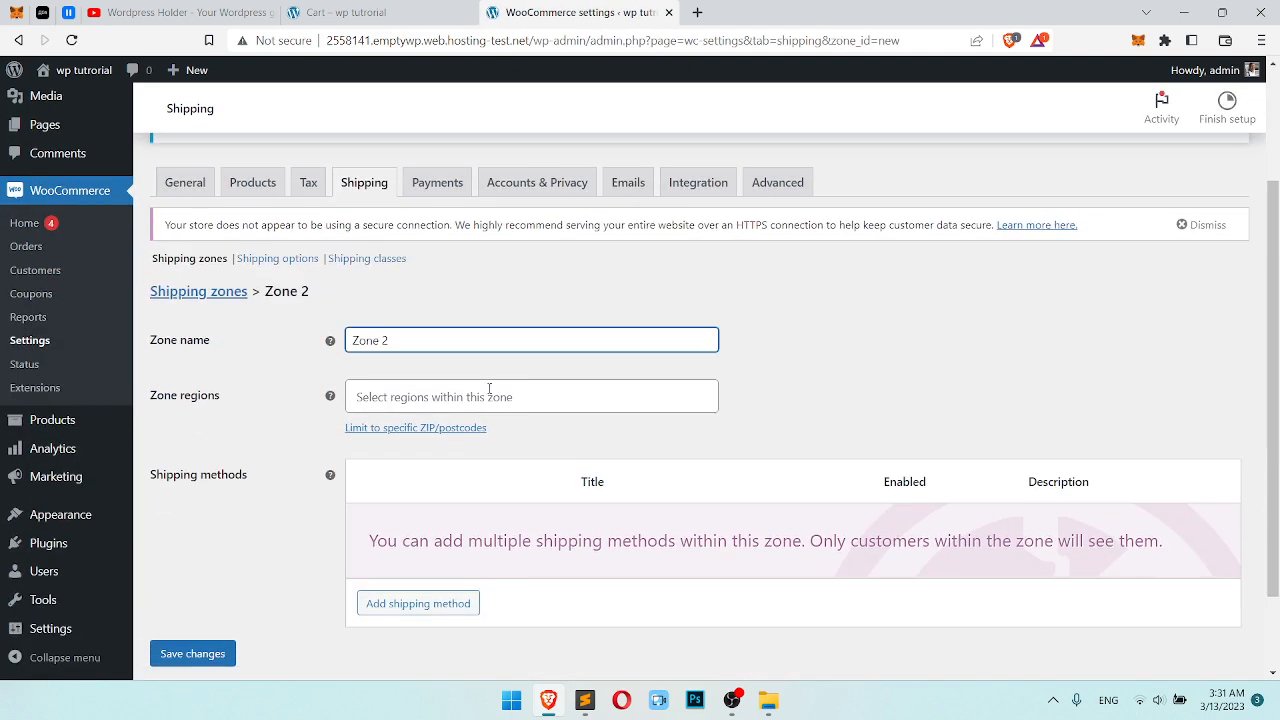
left_click(491, 394)
type("united")
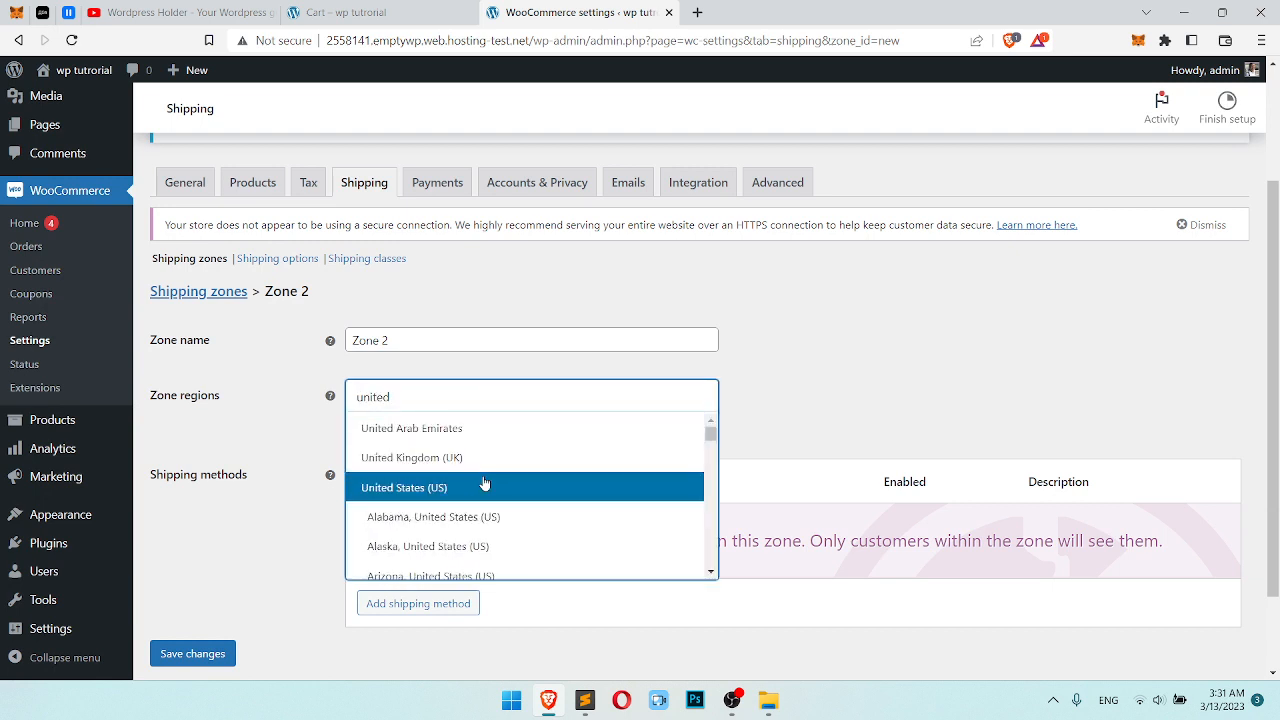
scroll(484, 484, "down", 5)
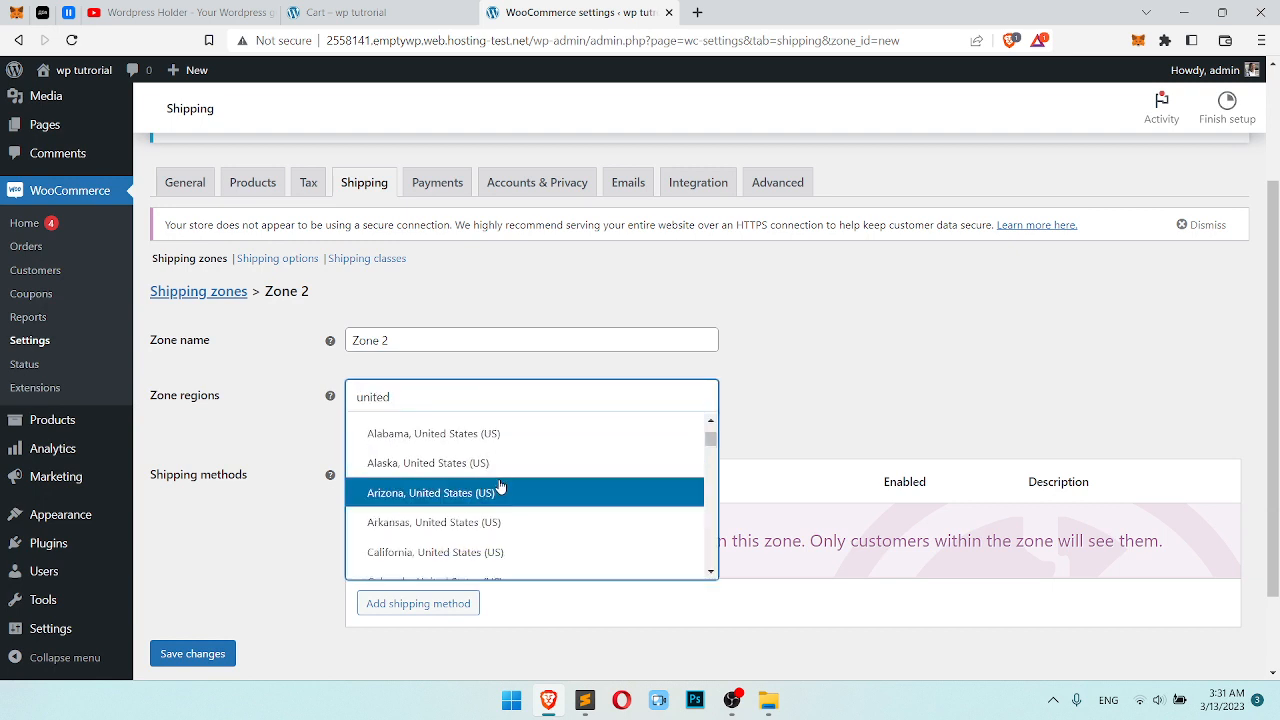
left_click(478, 470)
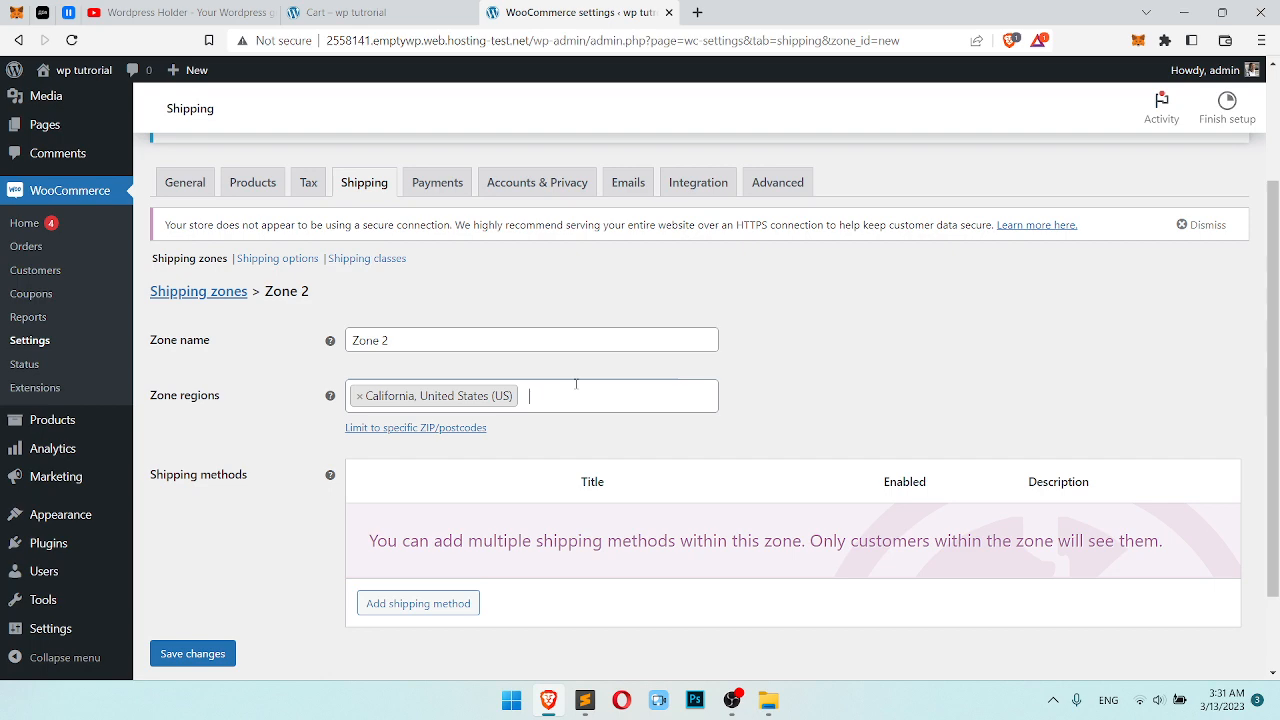
type("colora")
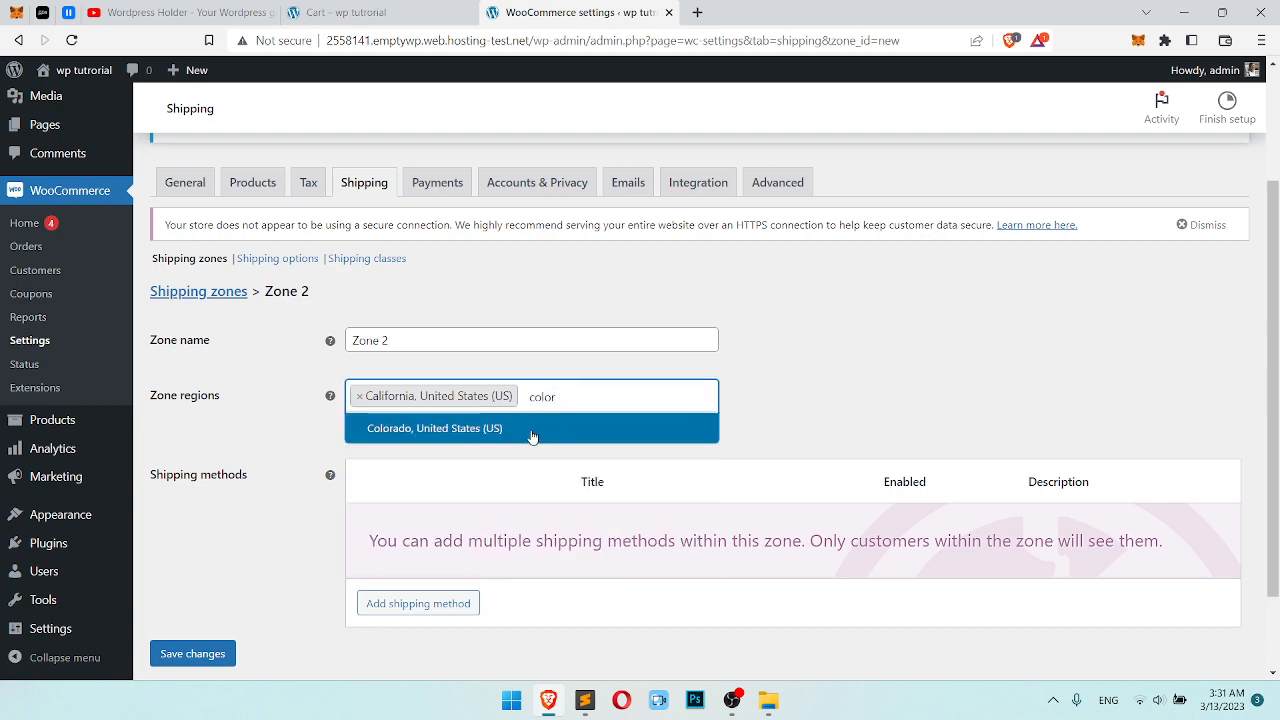
left_click(531, 432)
Add a Flat rate shipping method to Zone 2.
scroll(547, 505, "down", 1)
left_click(440, 545)
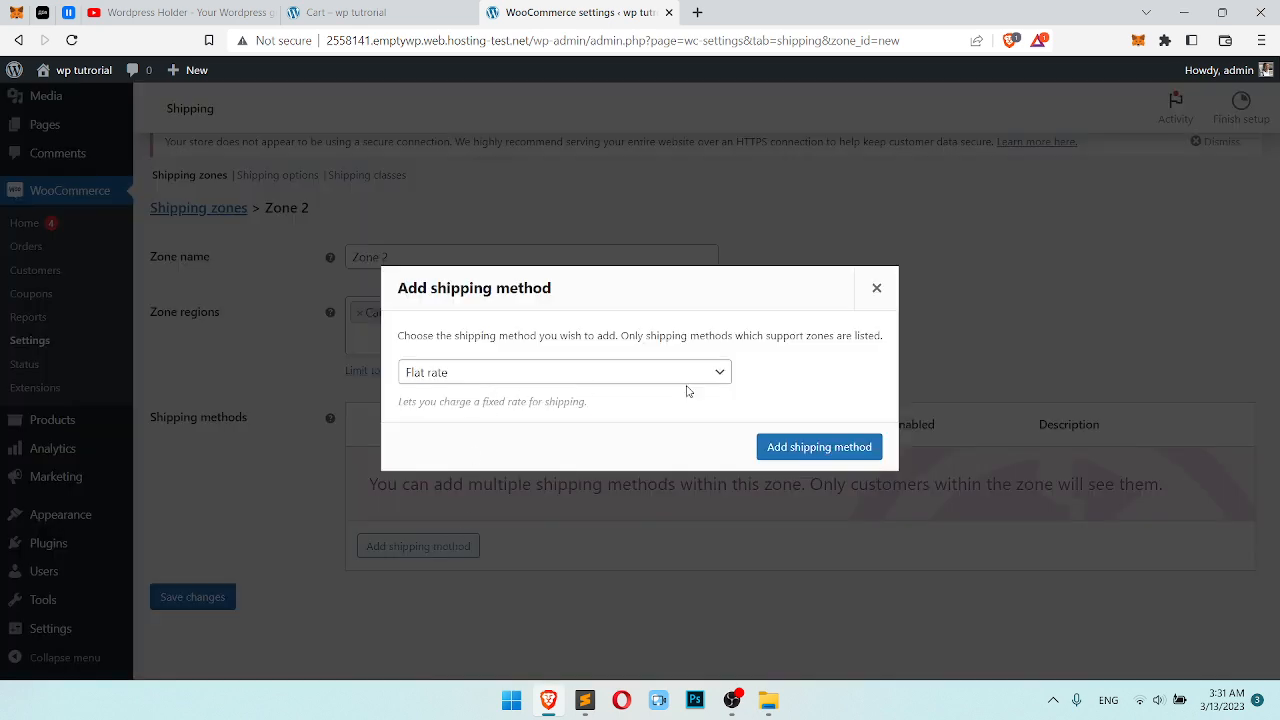
left_click(838, 447)
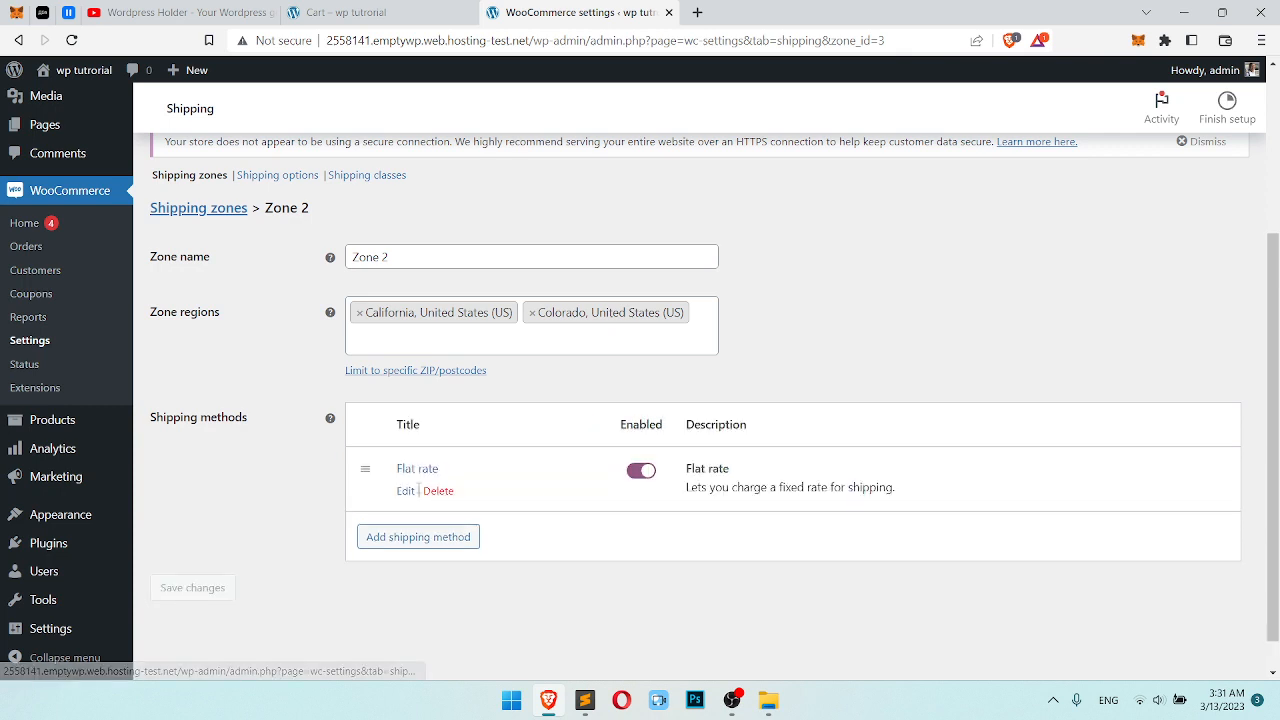
Set the cost of Zone 2's Flat rate method to 40 and save the method settings.
left_click(406, 490)
double_click(585, 420)
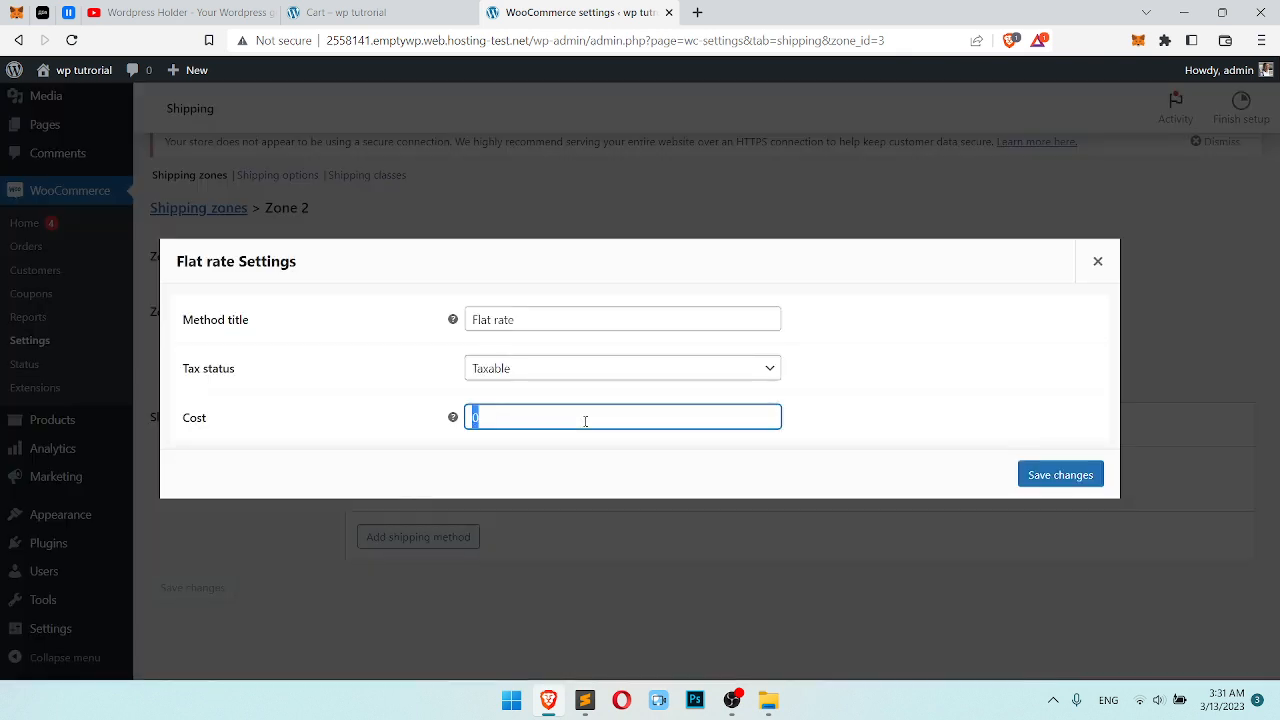
type("40")
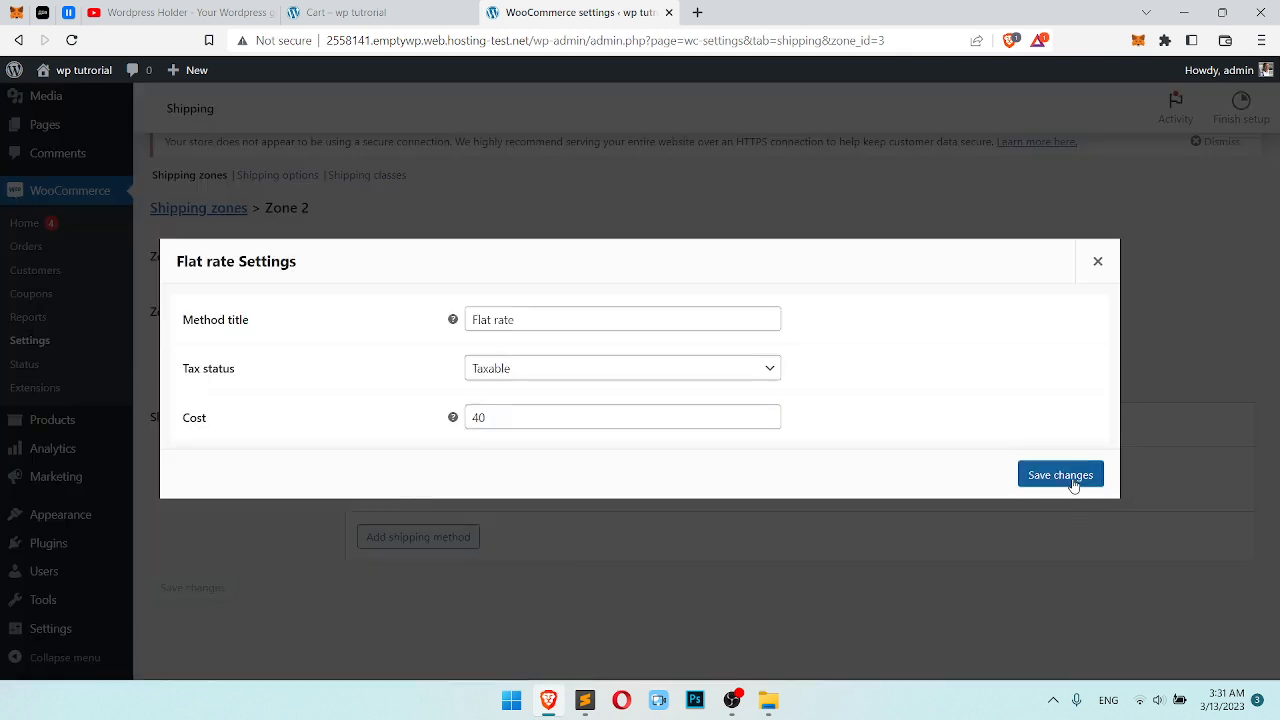
left_click(1060, 475)
Add a Local pickup shipping method to Zone 2.
scroll(900, 500, "down", 1)
left_click(418, 500)
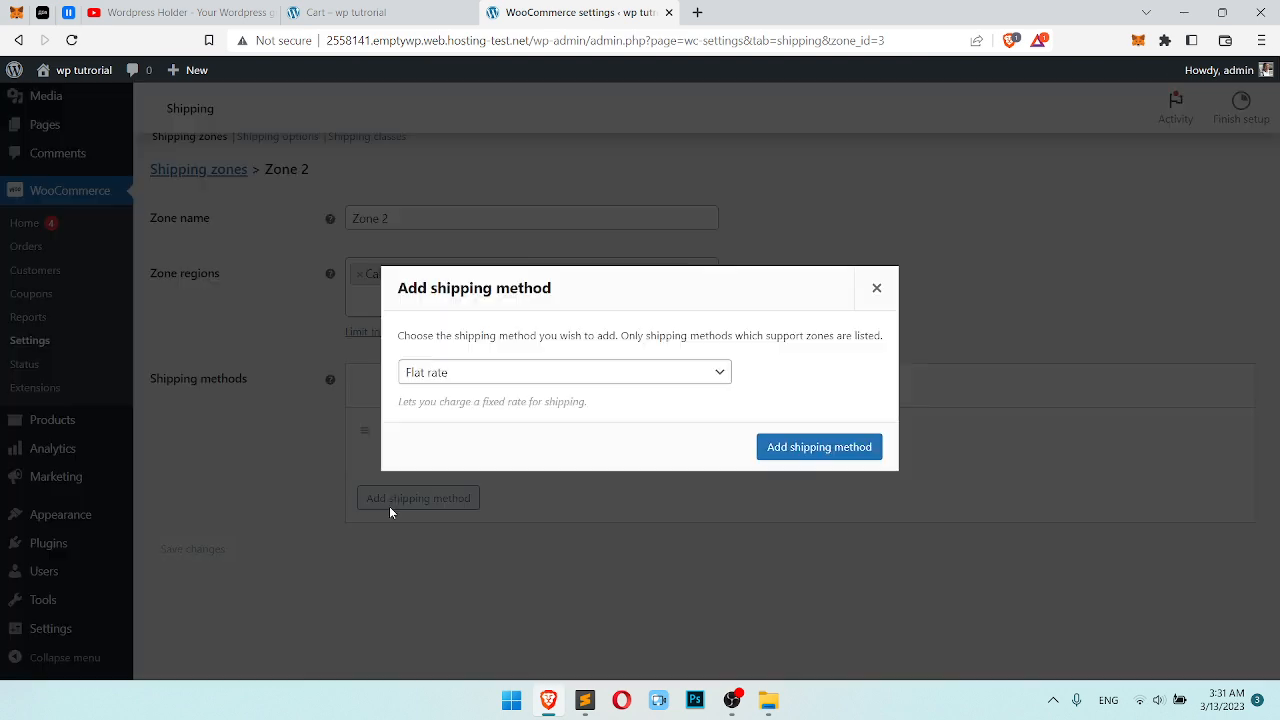
left_click(521, 376)
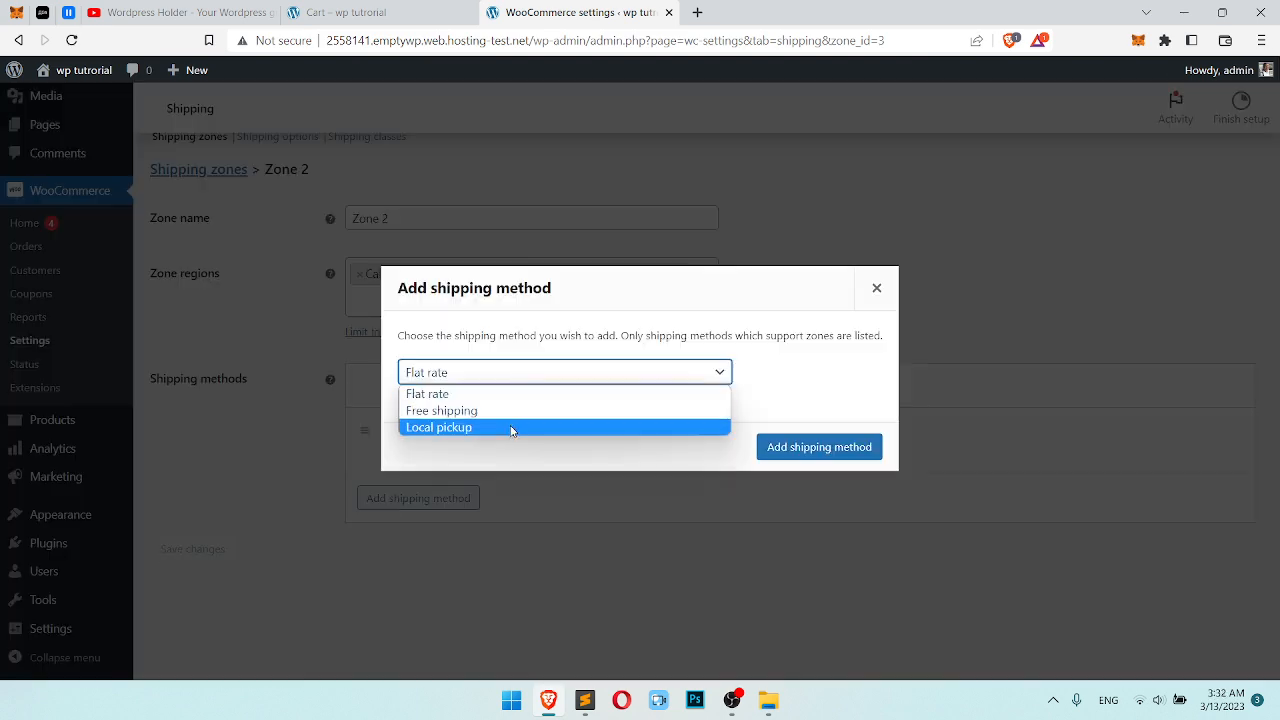
left_click(511, 428)
left_click(849, 453)
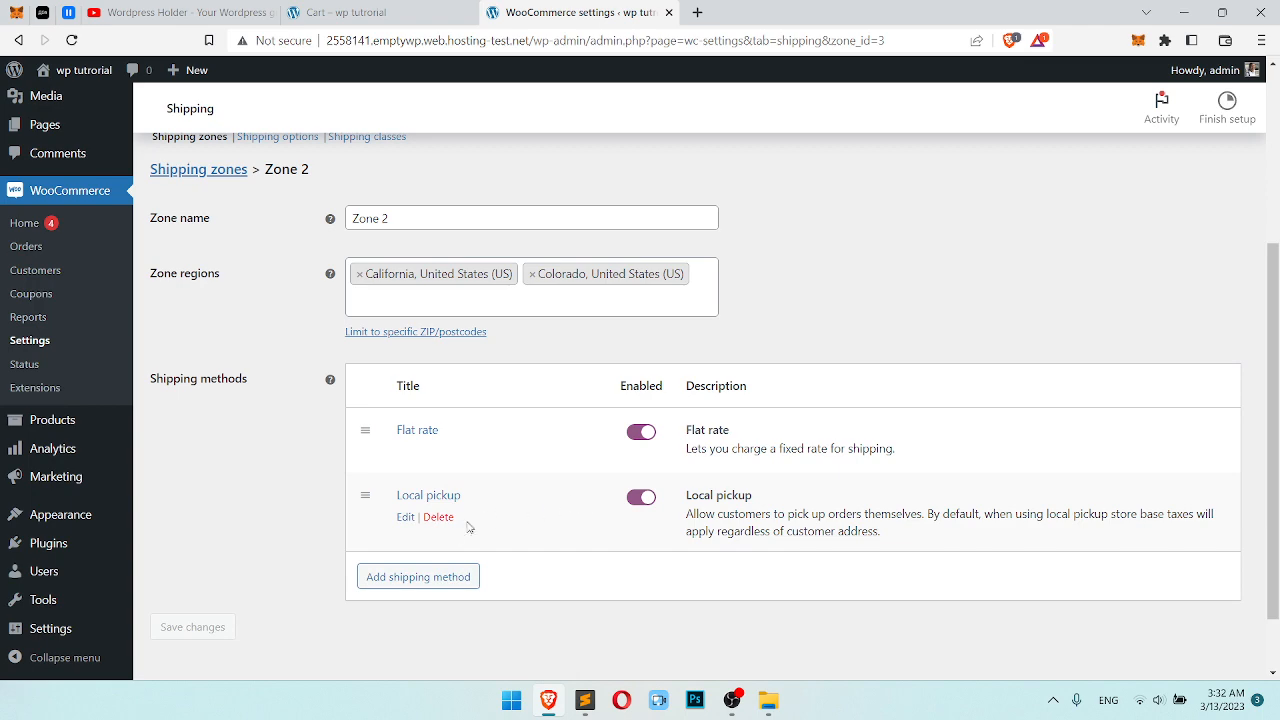
Review Zone 2's name, regions and shipping methods.
scroll(378, 566, "down", 1)
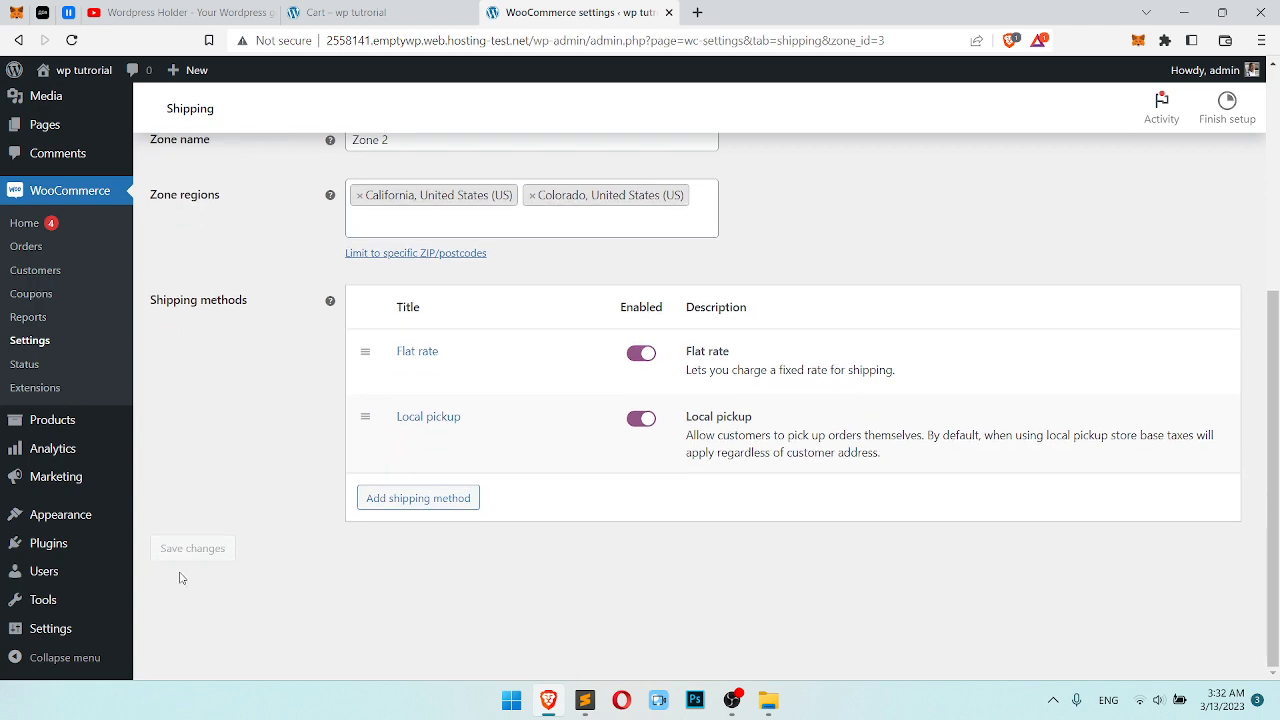
scroll(400, 495, "up", 2)
scroll(616, 404, "down", 4)
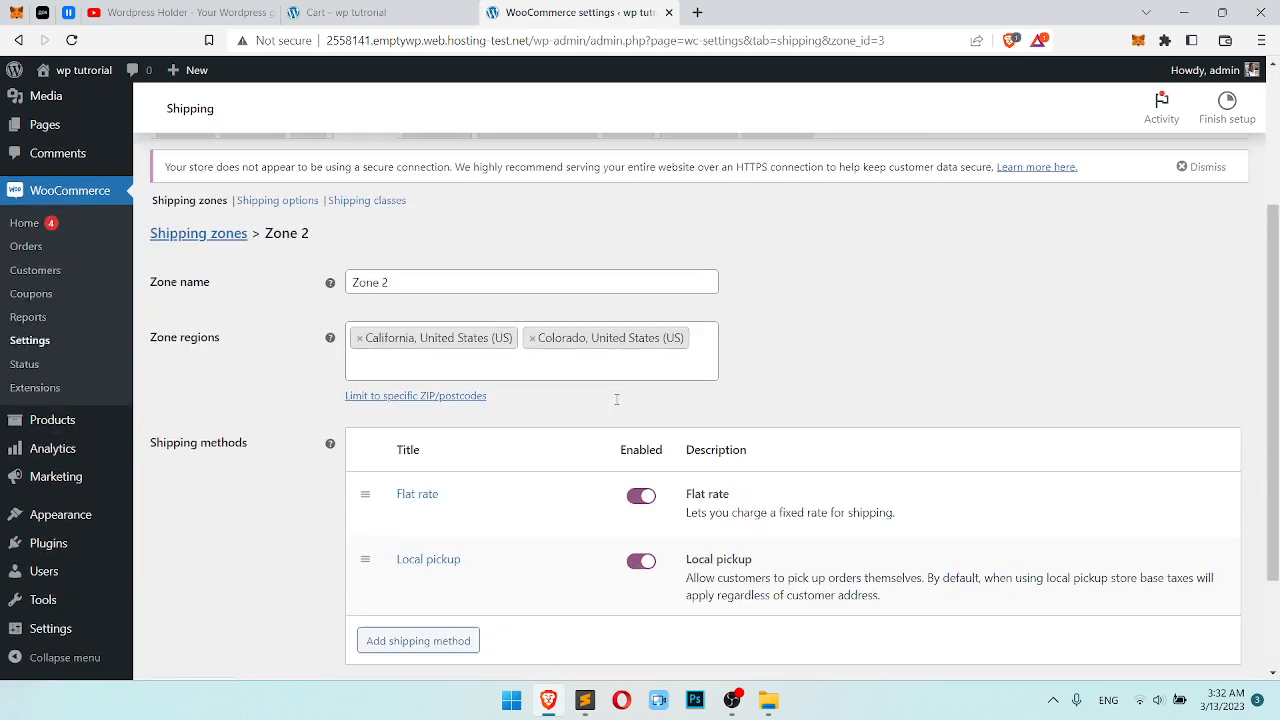
scroll(616, 404, "up", 3)
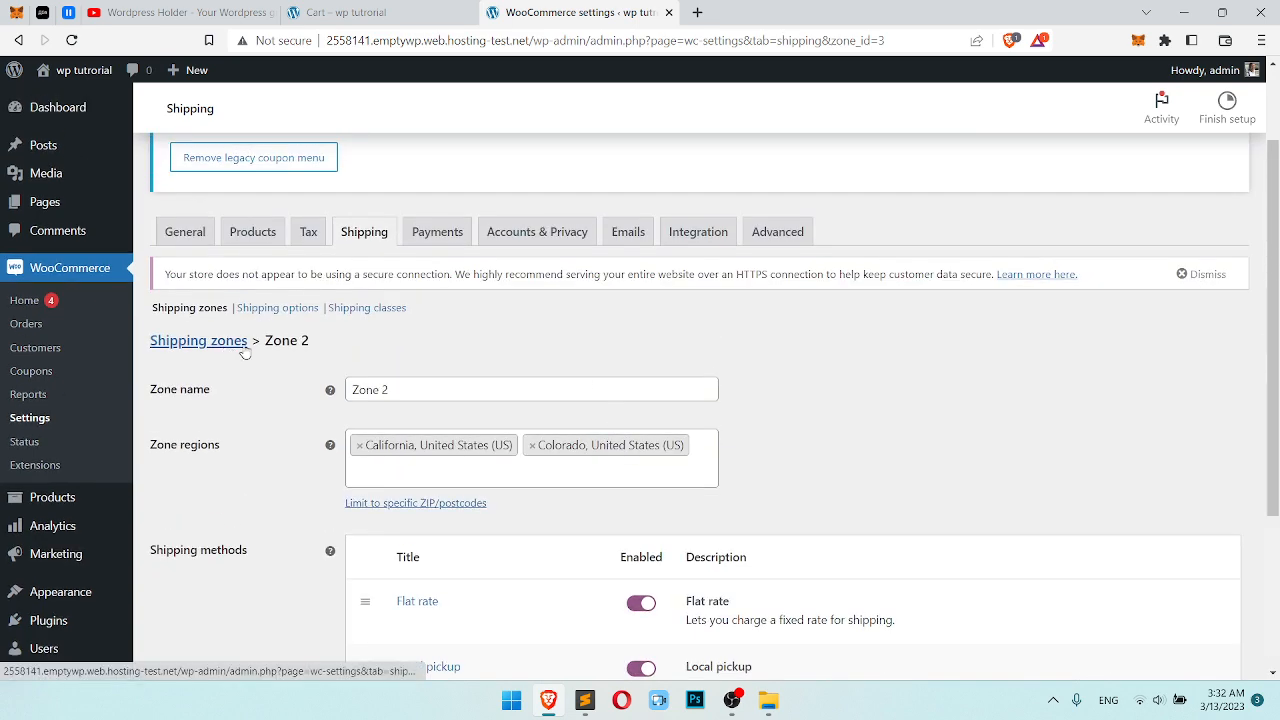
scroll(443, 374, "down", 1)
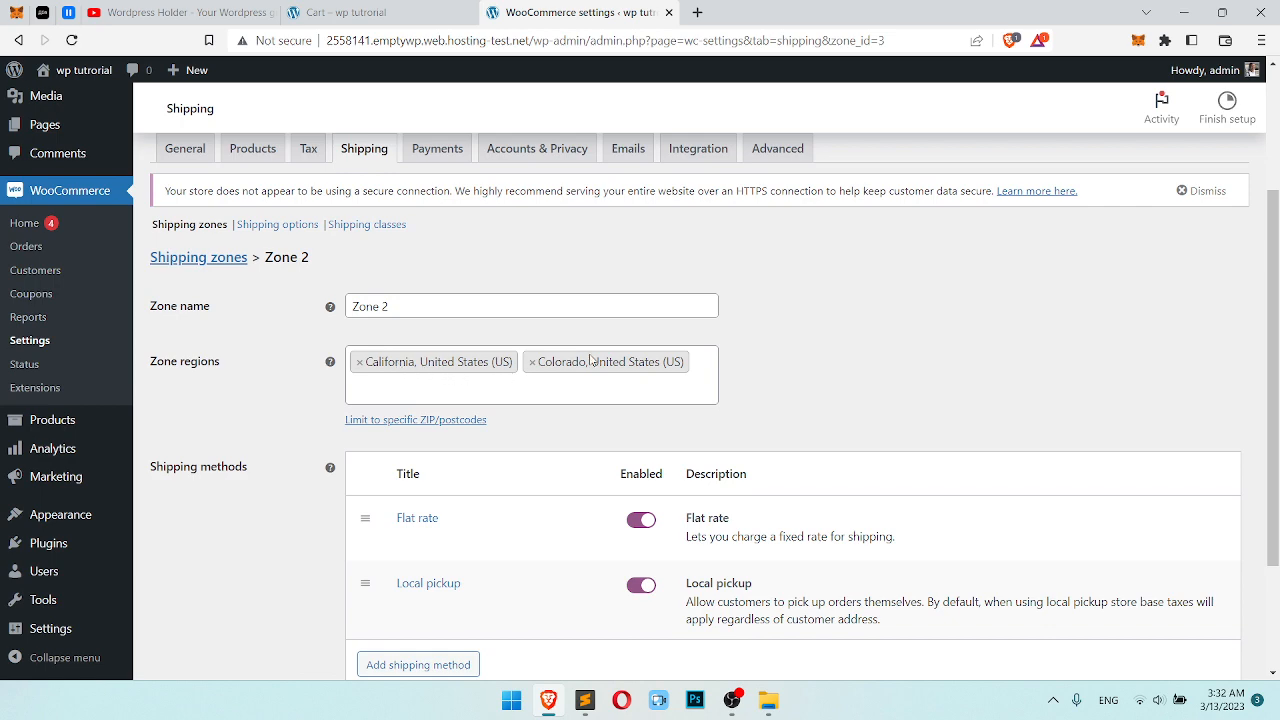
scroll(680, 423, "down", 1)
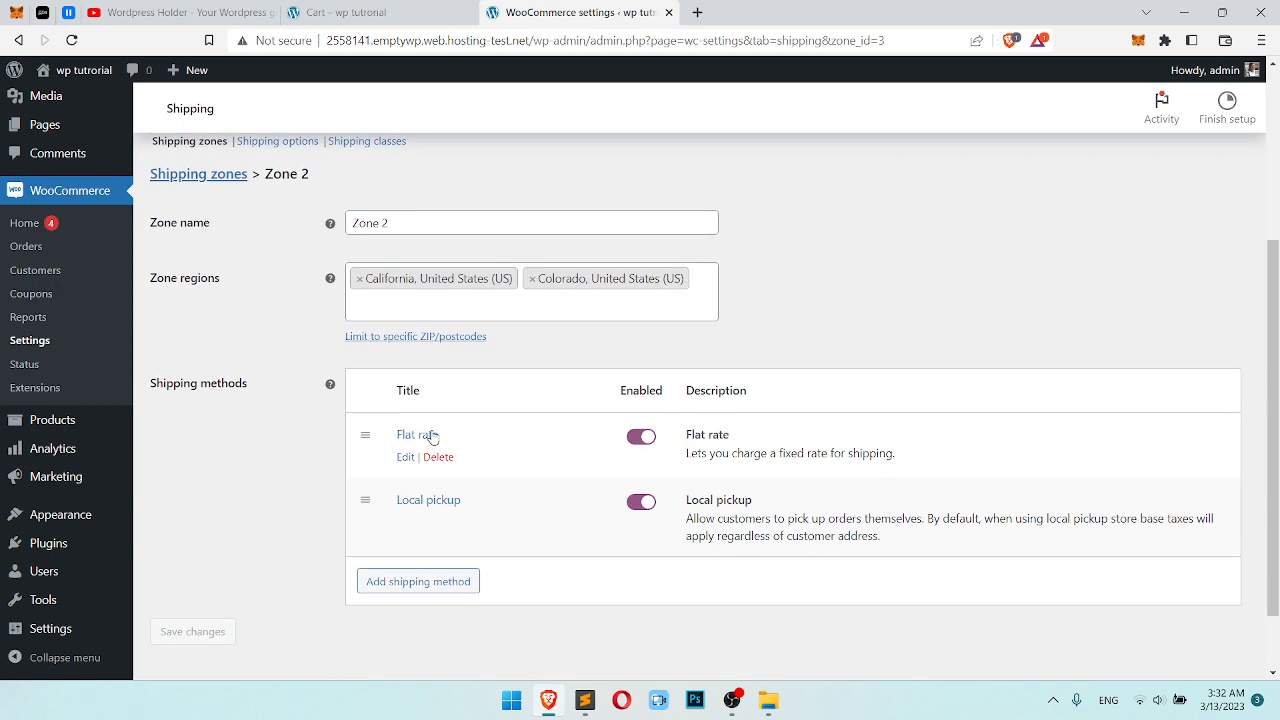
scroll(505, 429, "up", 1)
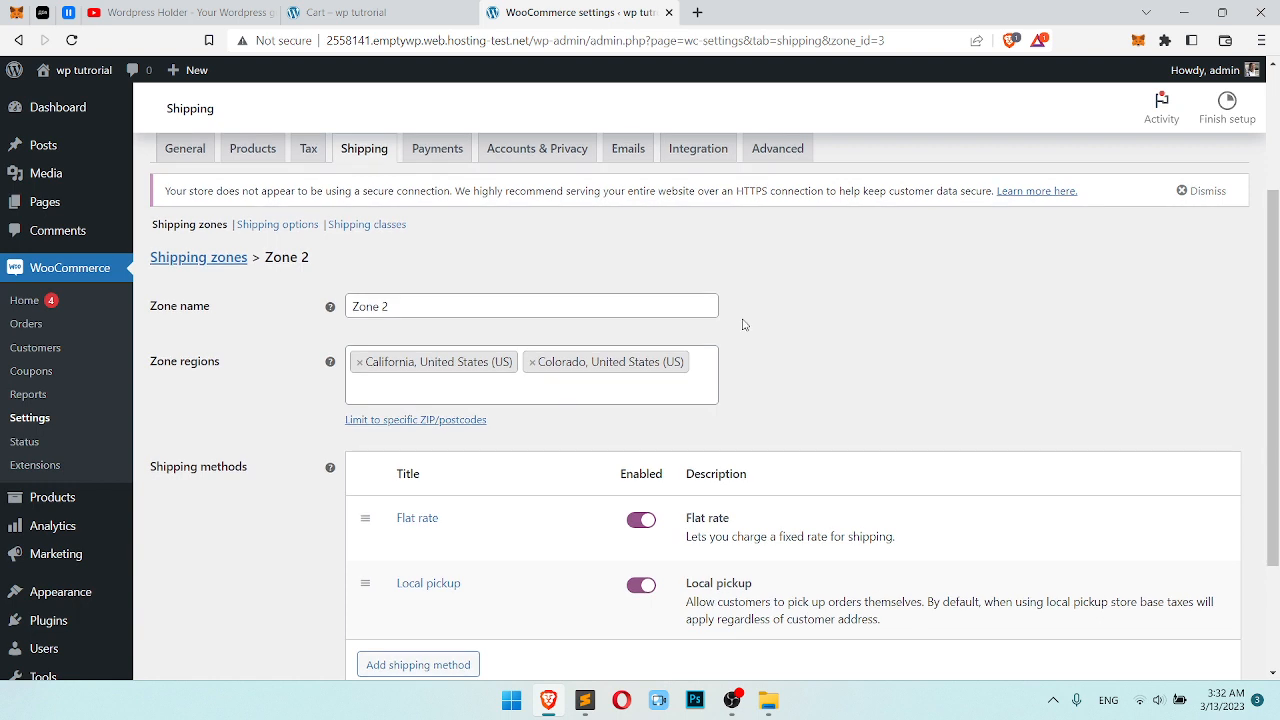
scroll(682, 312, "down", 1)
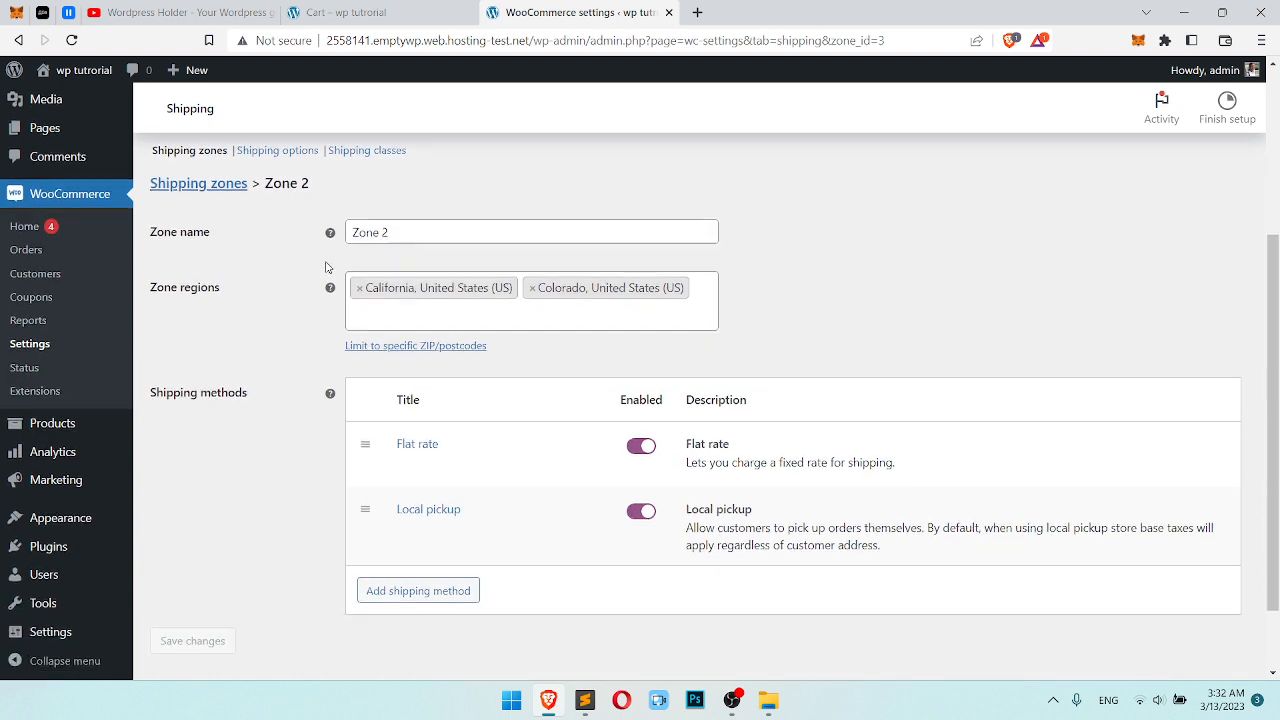
Return to the shipping zones list and add another shipping zone named "Zone 3".
left_click(210, 181)
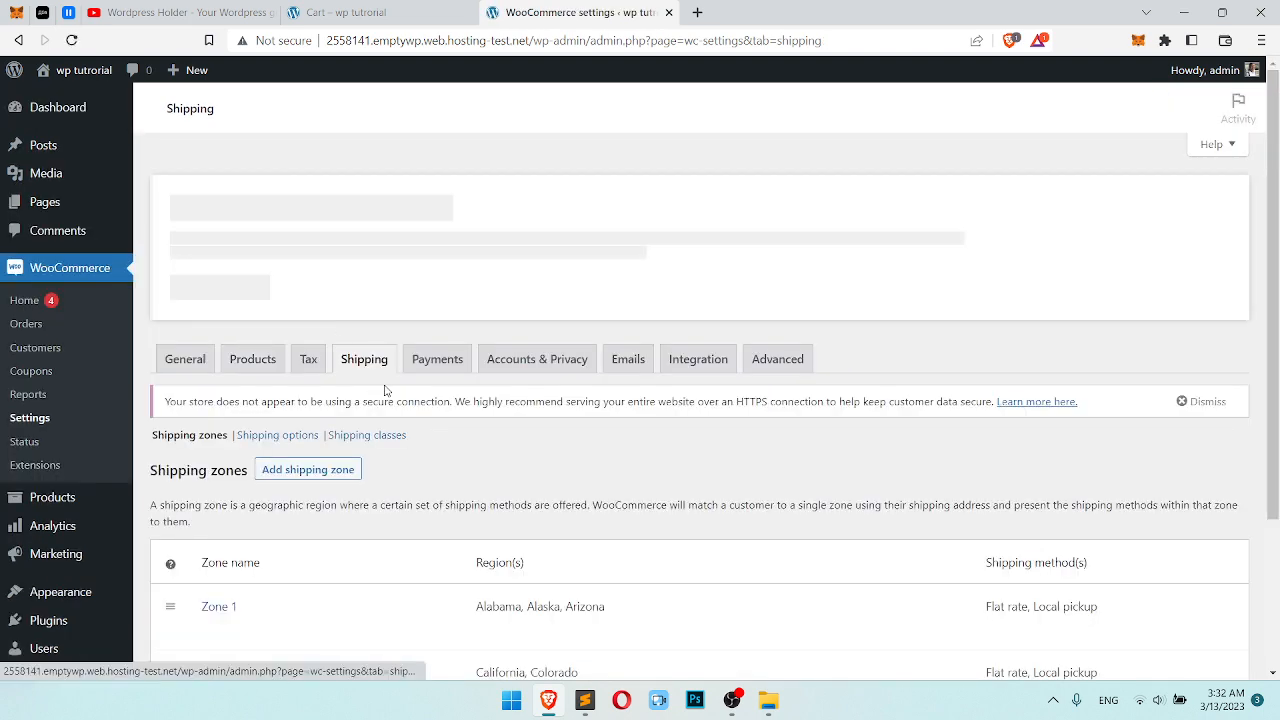
scroll(425, 405, "down", 1)
left_click(314, 380)
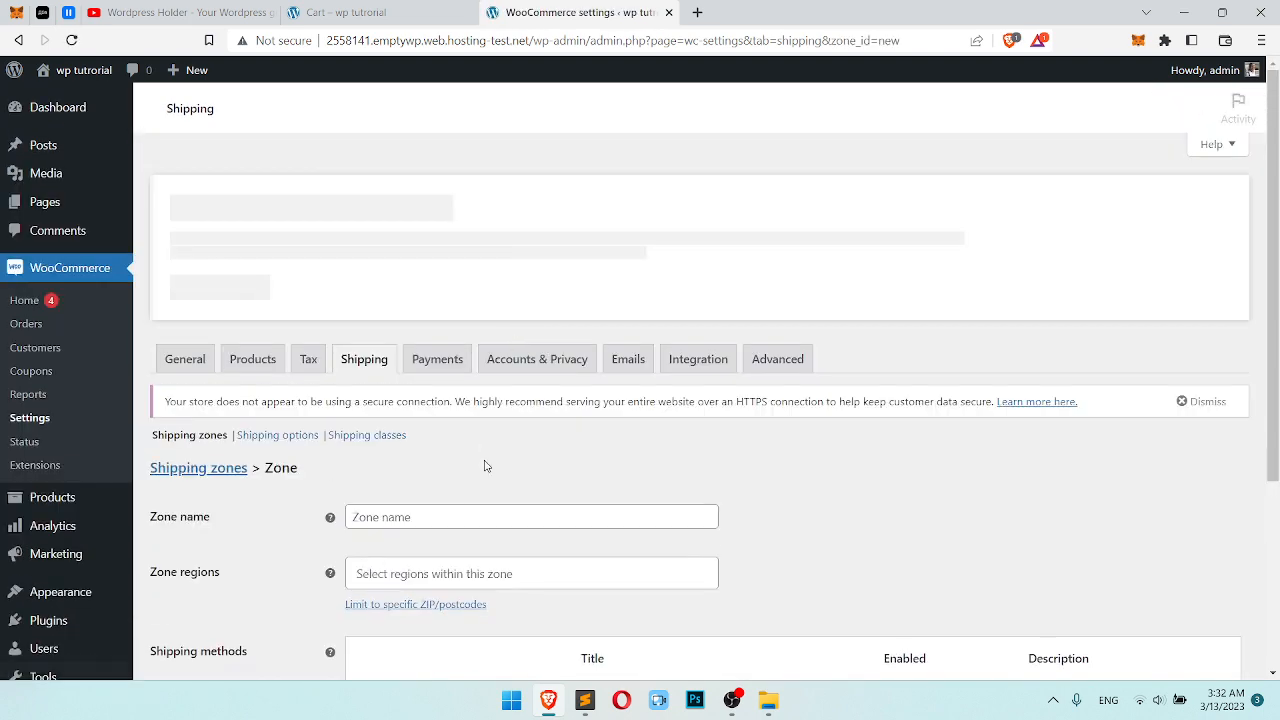
left_click(479, 513)
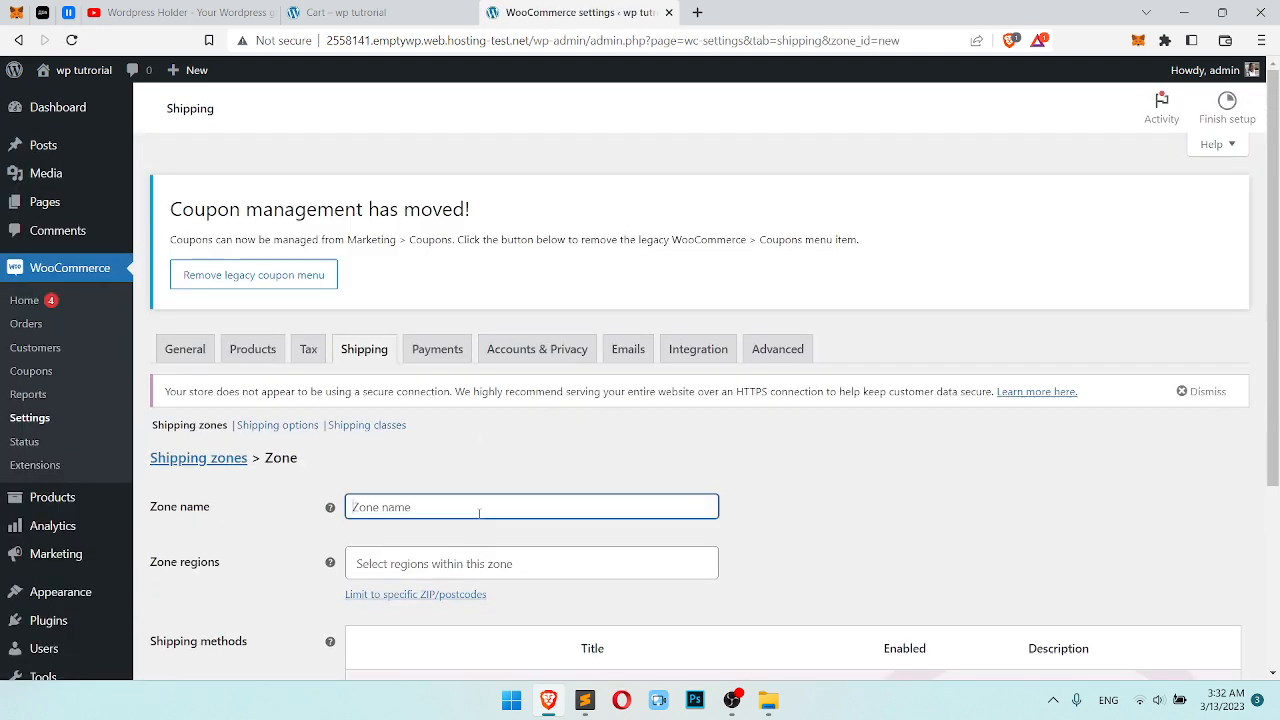
type("Z")
scroll(470, 500, "down", 2)
type("one 3")
Add the whole country United States (US) to the zone regions of Zone 3.
left_click(473, 397)
type("u")
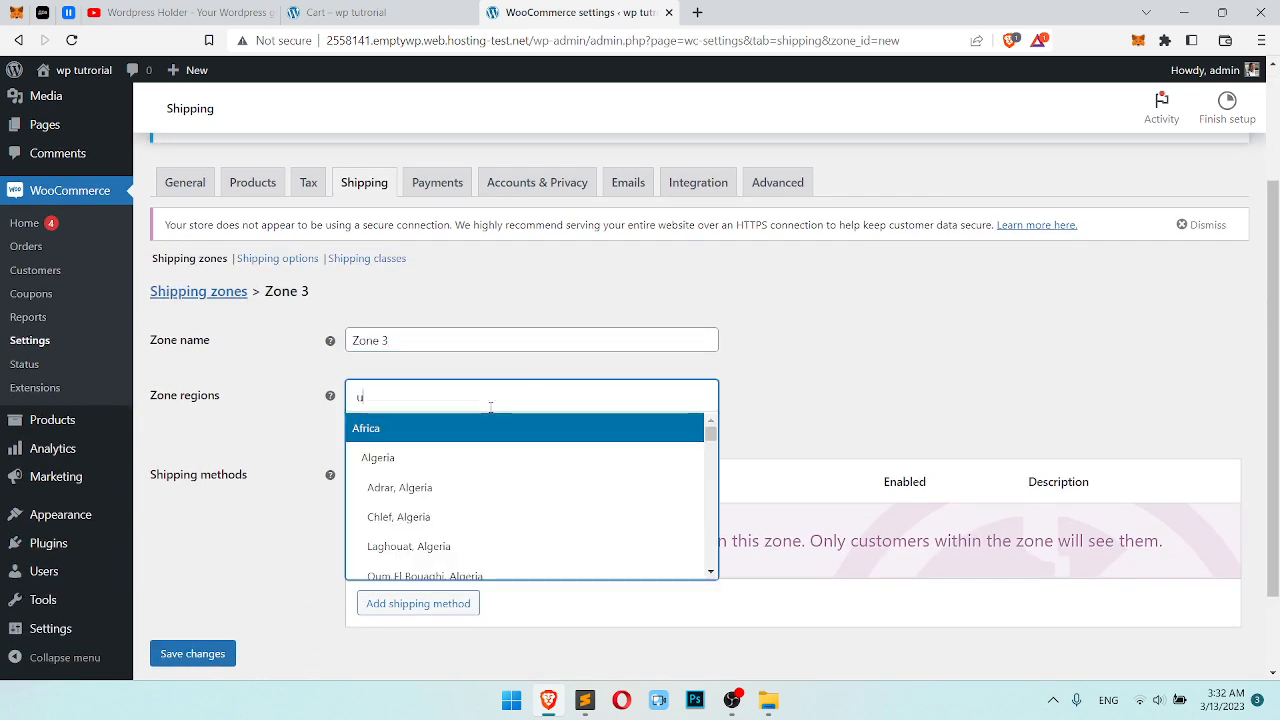
type("nited sta")
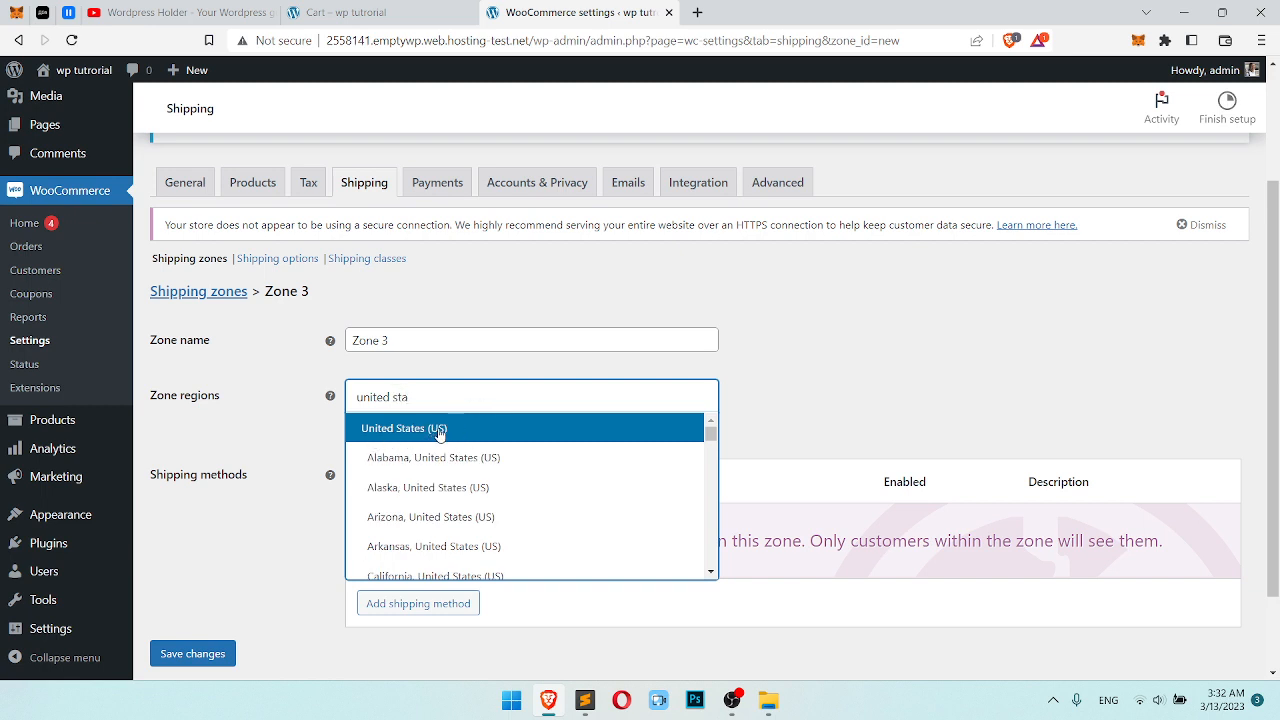
left_click(450, 437)
Add a Flat rate shipping method to Zone 3.
scroll(457, 520, "down", 1)
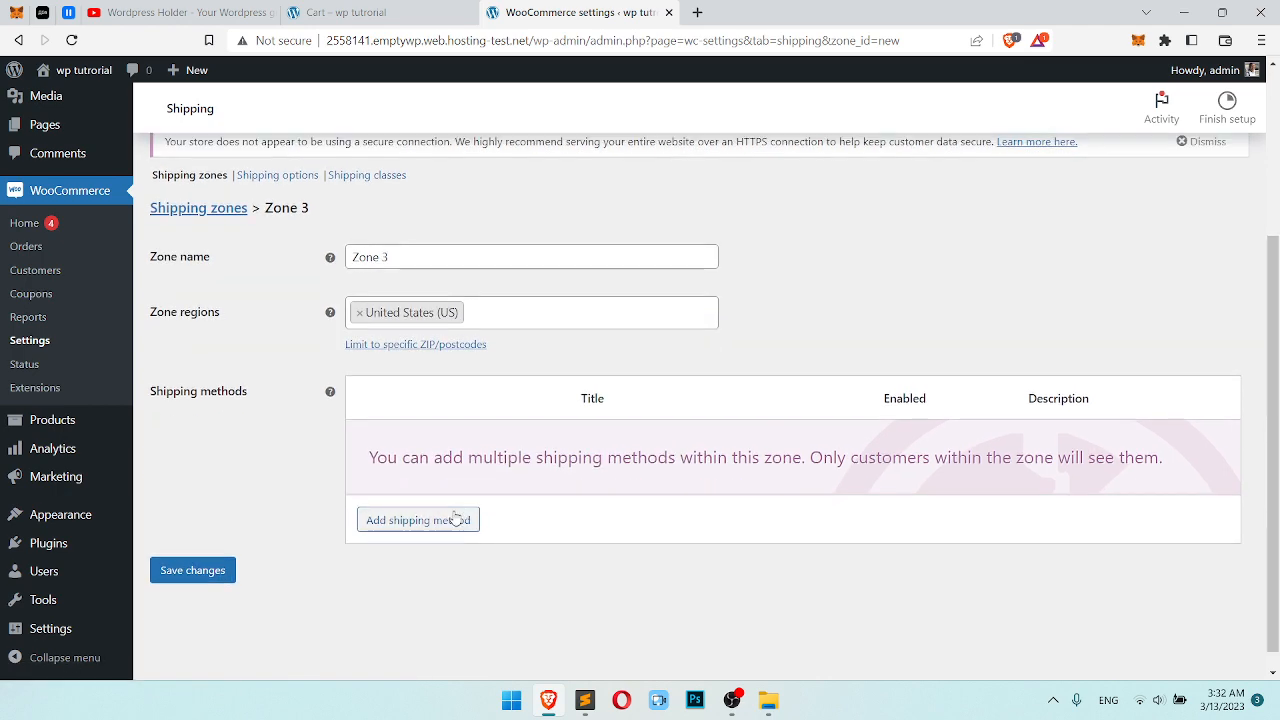
left_click(420, 522)
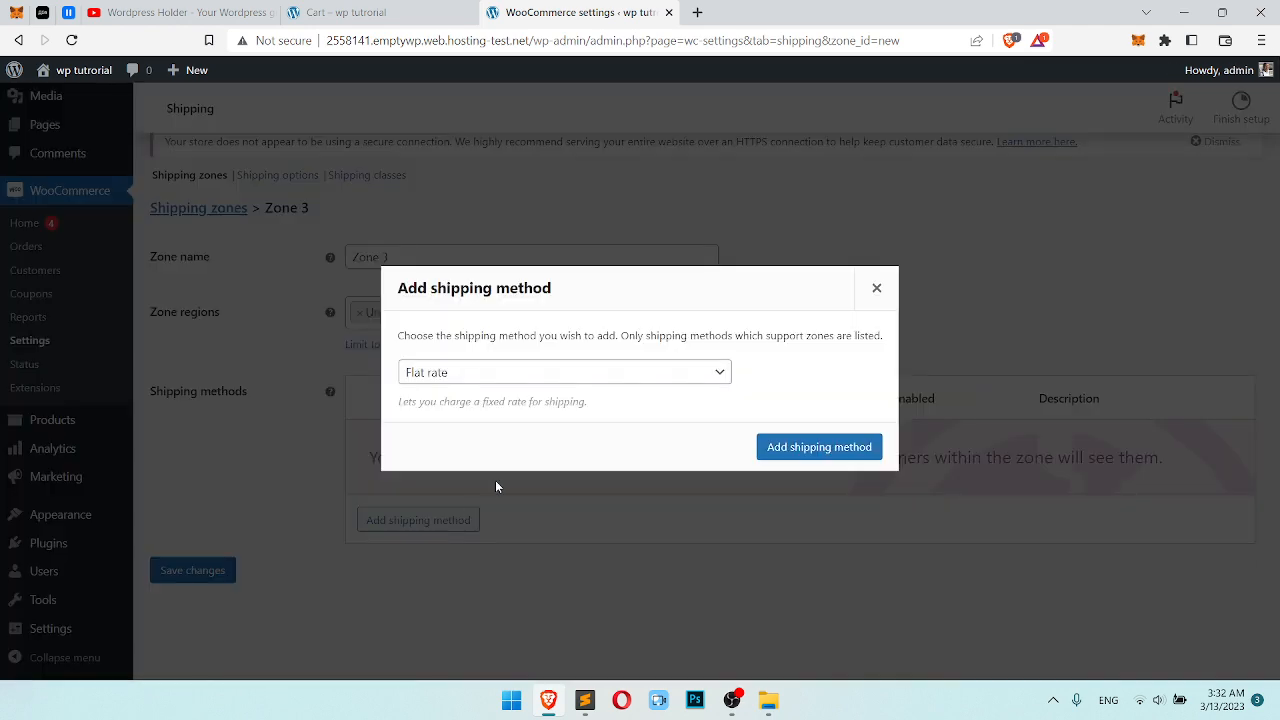
left_click(789, 448)
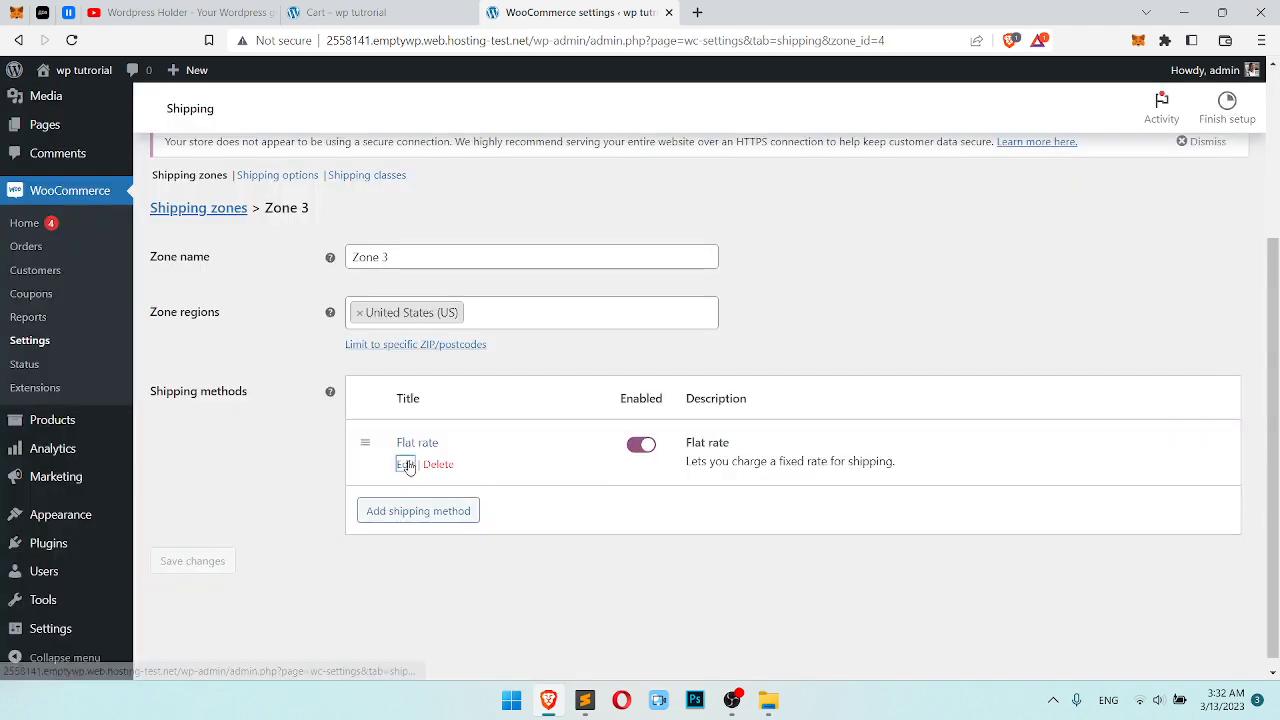
Set the cost of Zone 3's Flat rate method to 100 and save the method settings.
left_click(405, 465)
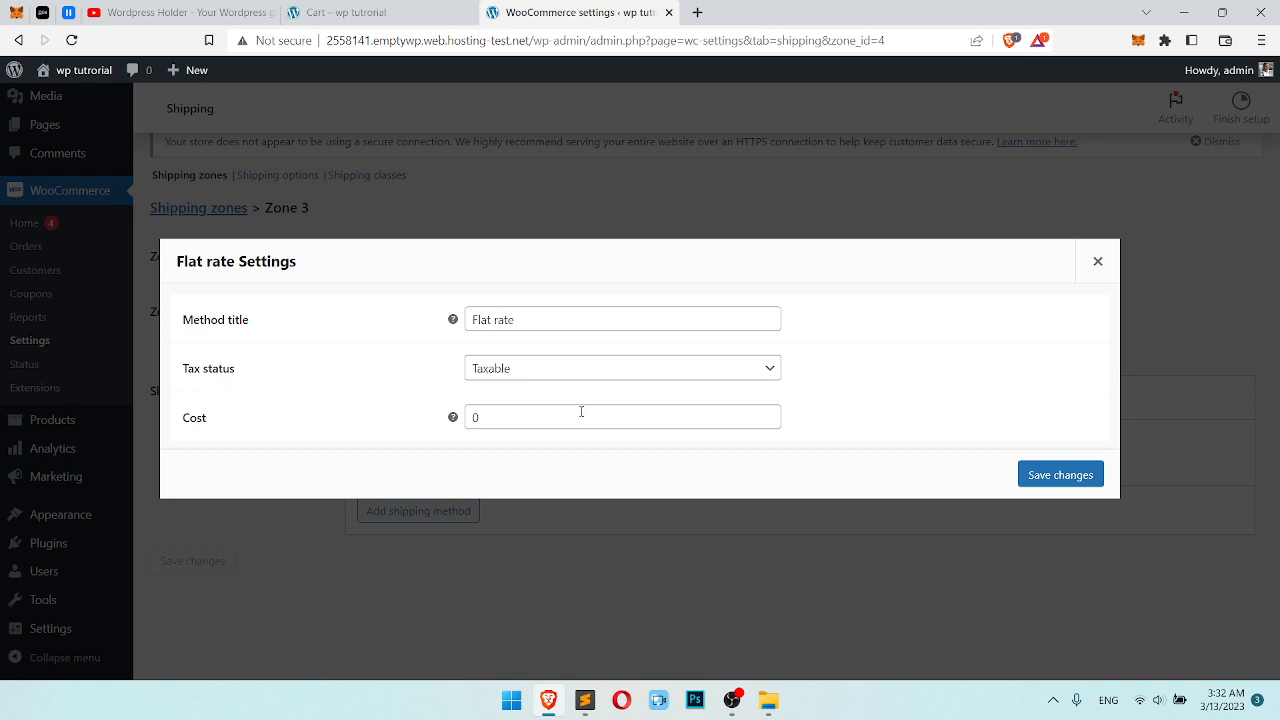
left_click(585, 412)
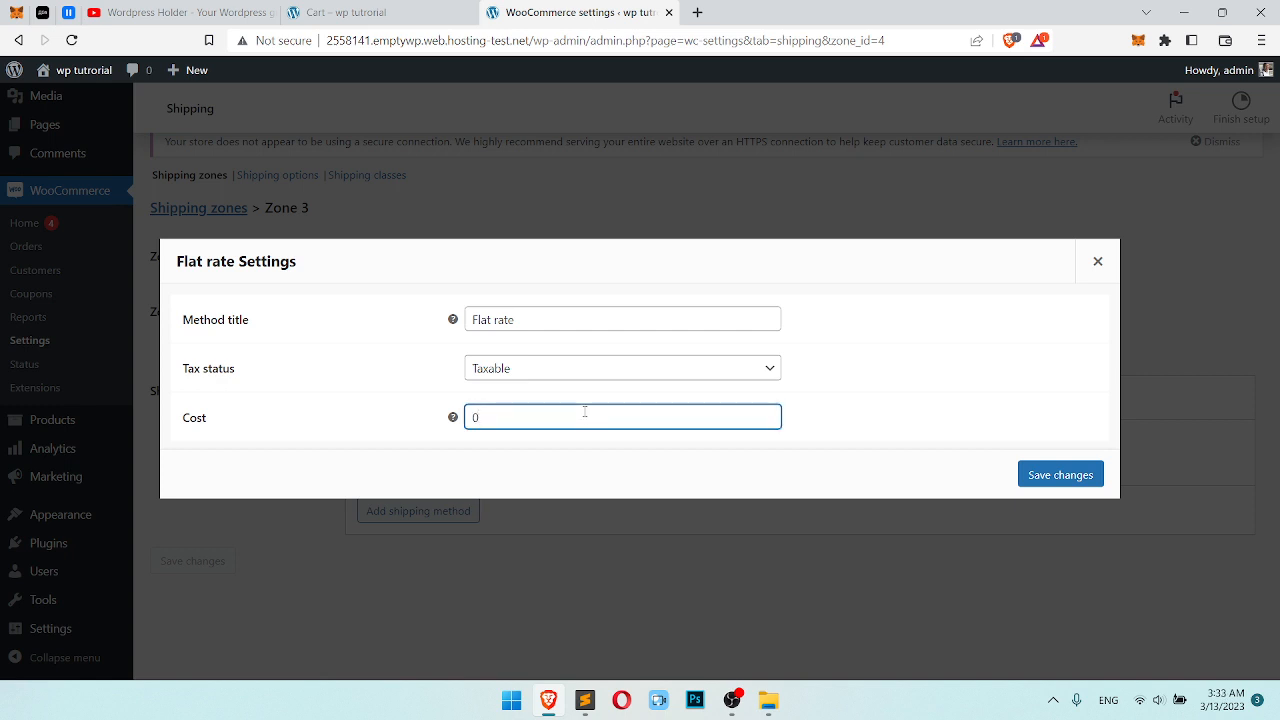
type("100")
left_click(1078, 470)
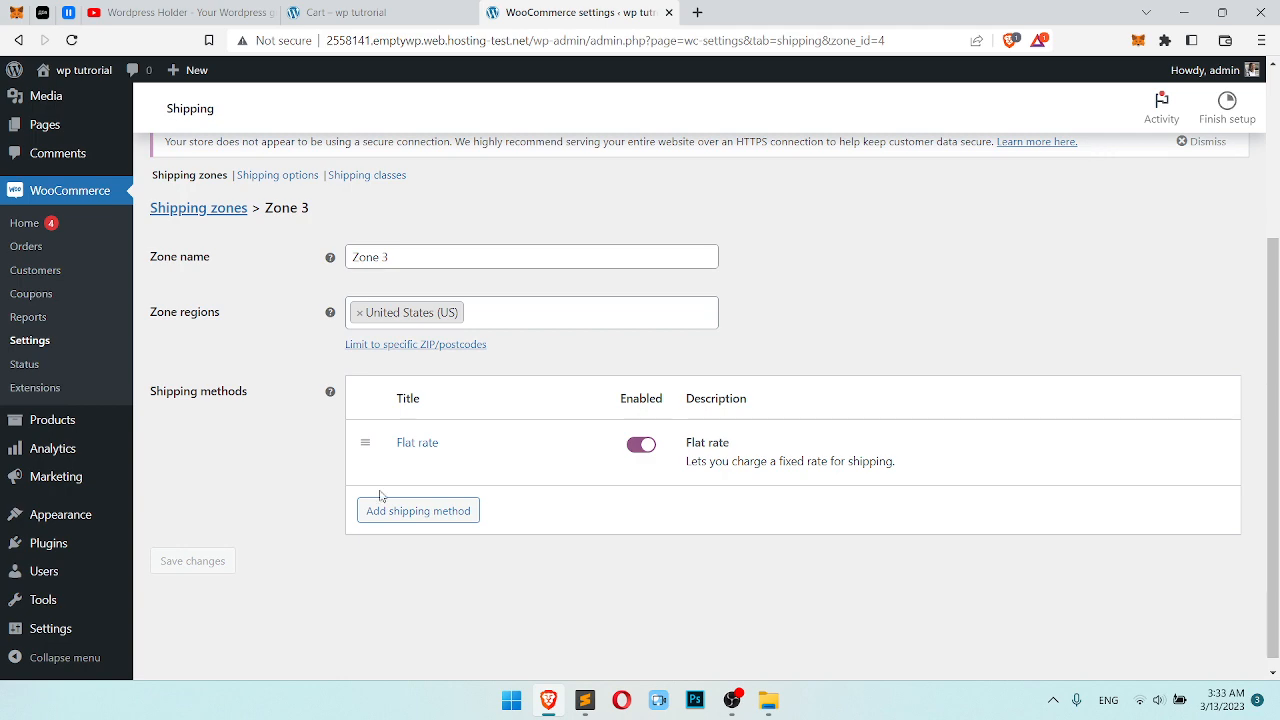
Return to the shipping zones list and review the regions and shipping methods of the configured zones.
scroll(360, 490, "up", 1)
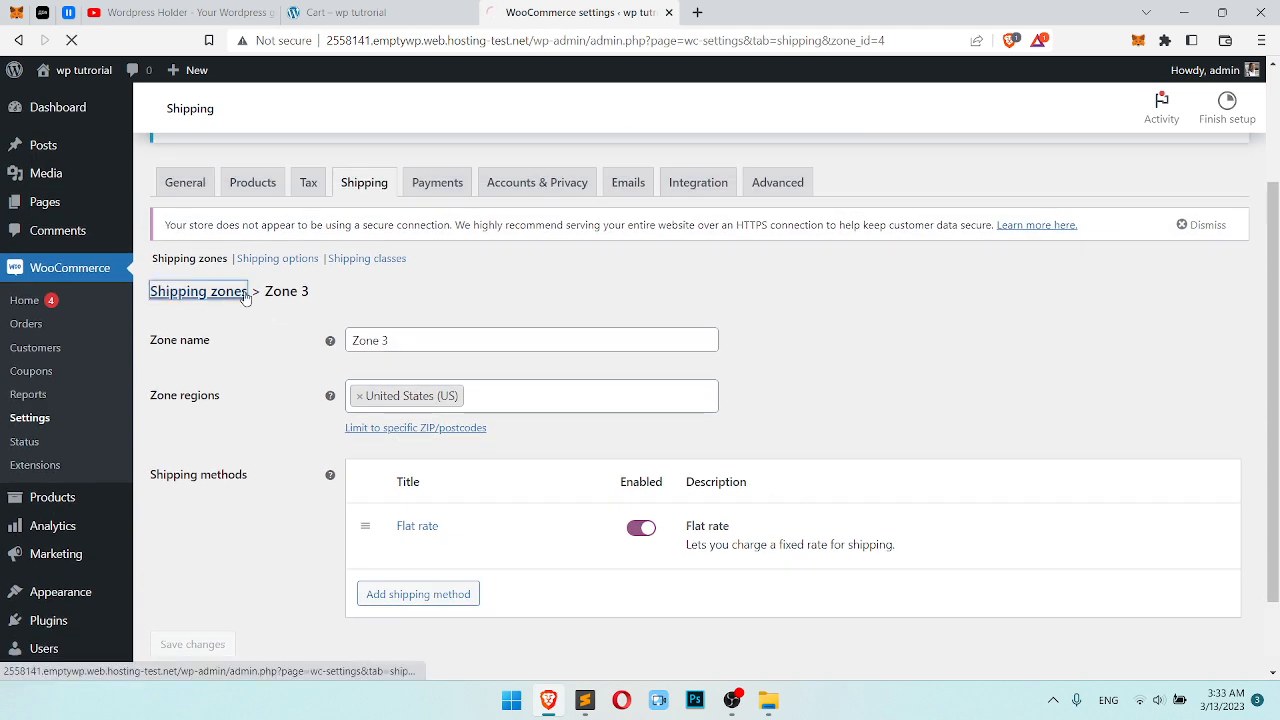
left_click(240, 296)
scroll(600, 350, "down", 2)
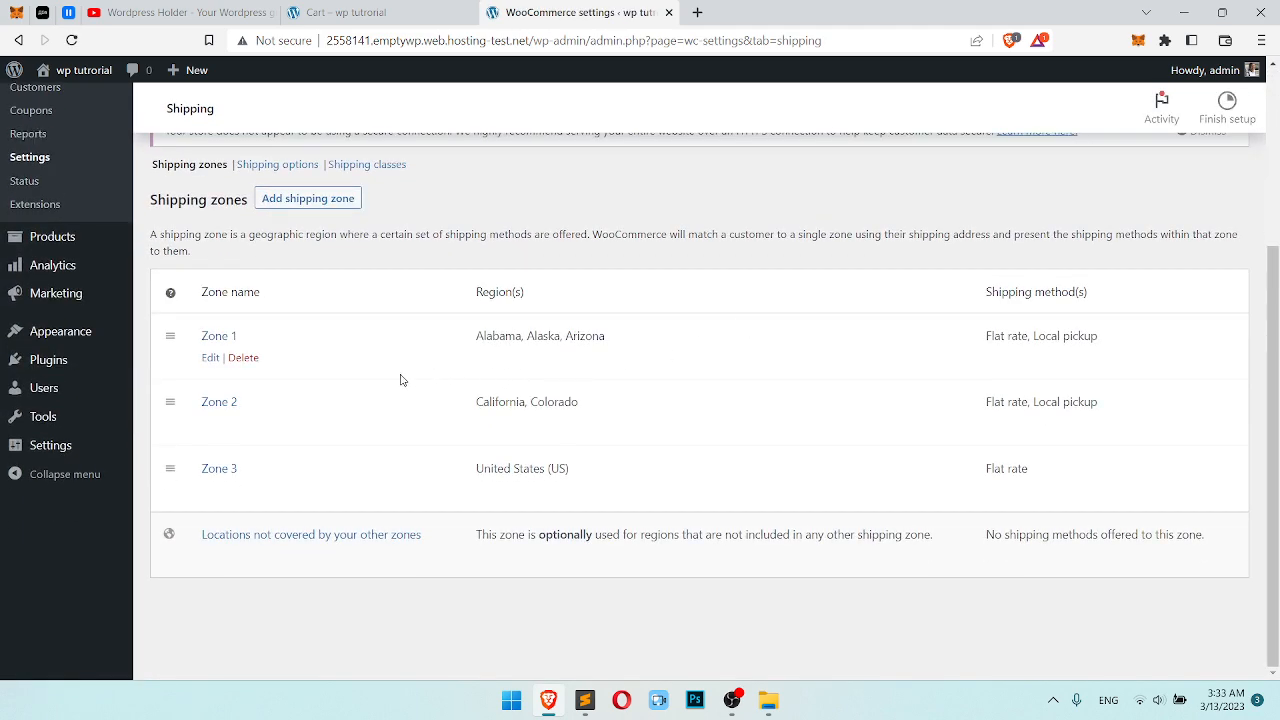
scroll(414, 343, "up", 1)
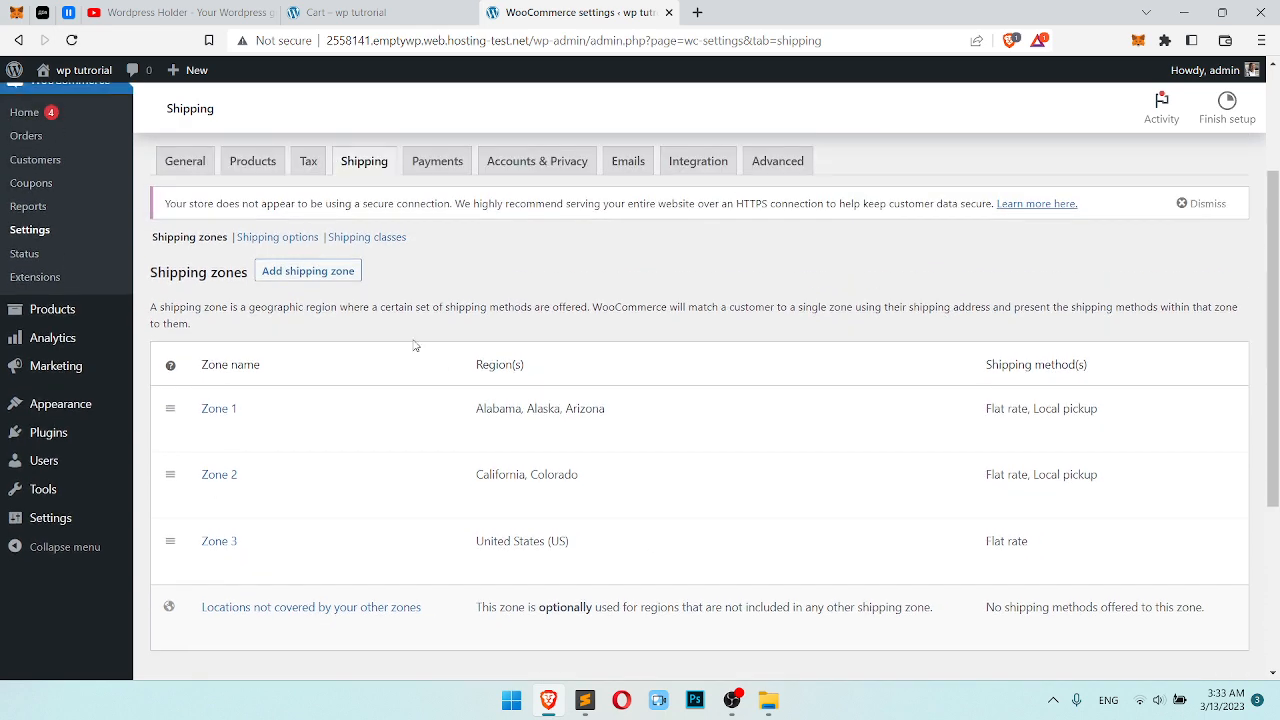
left_click(346, 274)
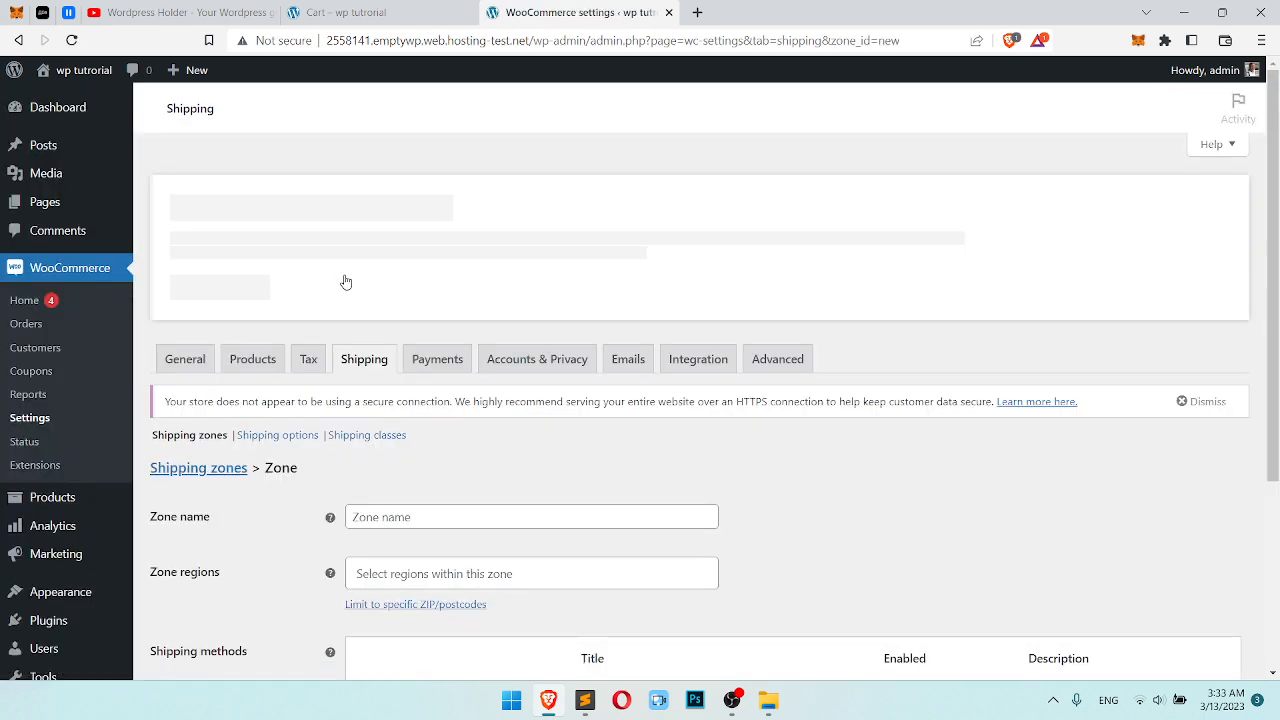
scroll(437, 437, "down", 2)
left_click(464, 396)
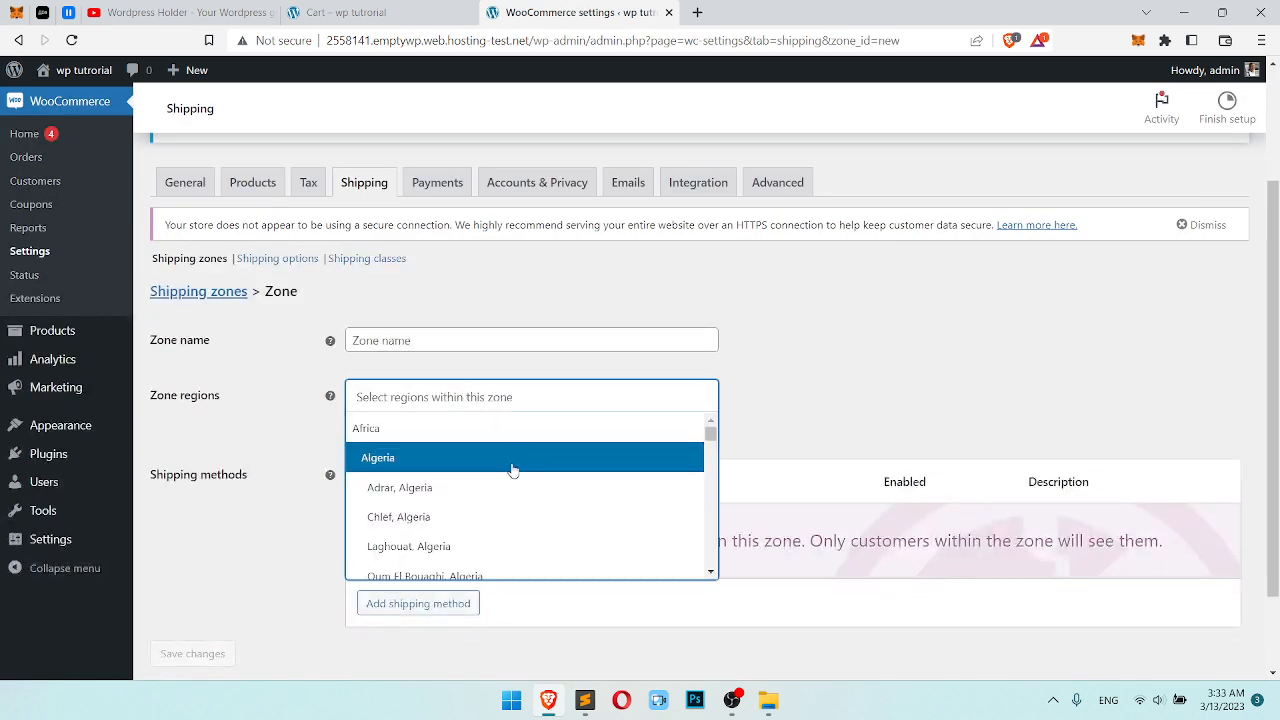
left_click_drag(711, 437, 711, 505)
left_click(591, 365)
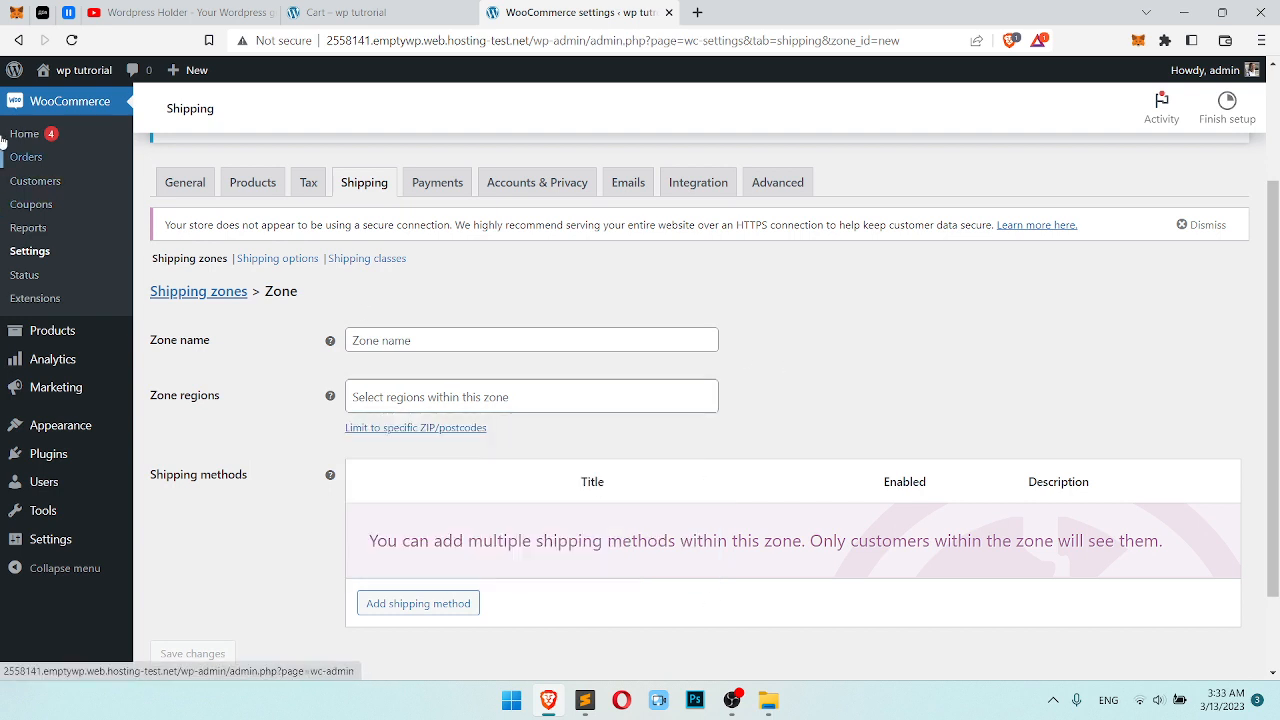
left_click(18, 40)
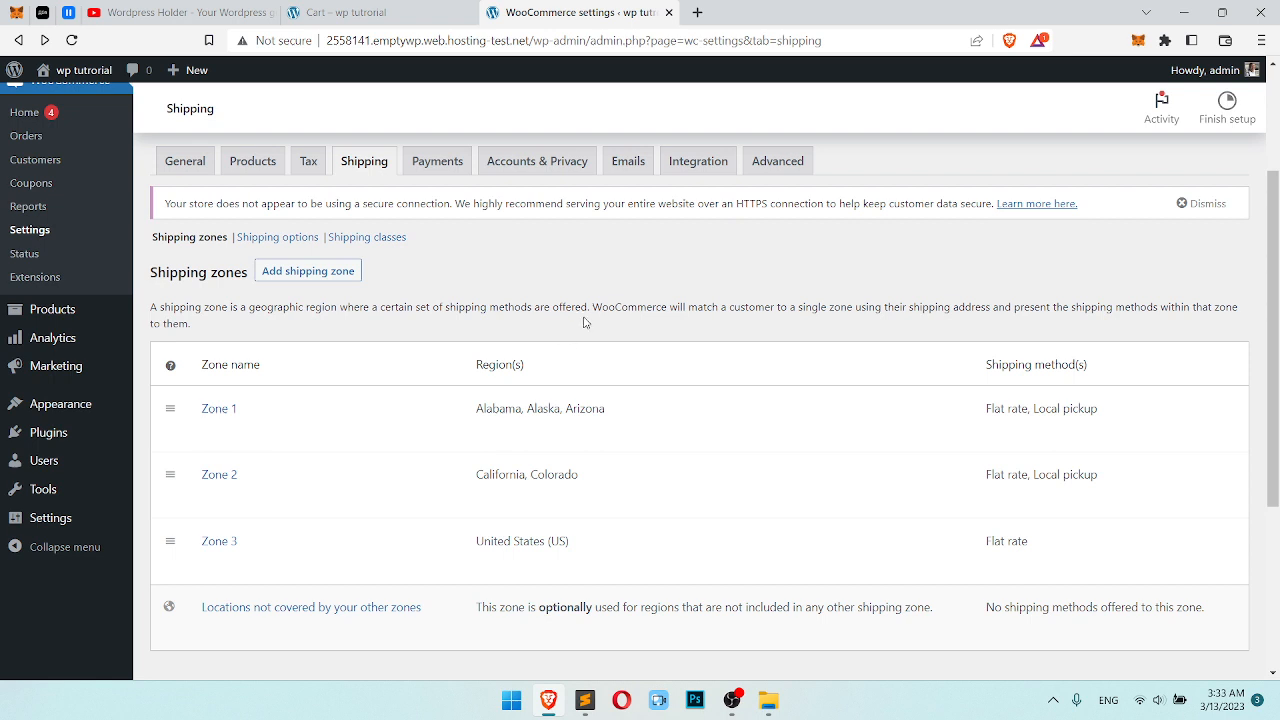
Open the store's public site in a new browser tab and go to its Cart page.
scroll(585, 322, "down", 1)
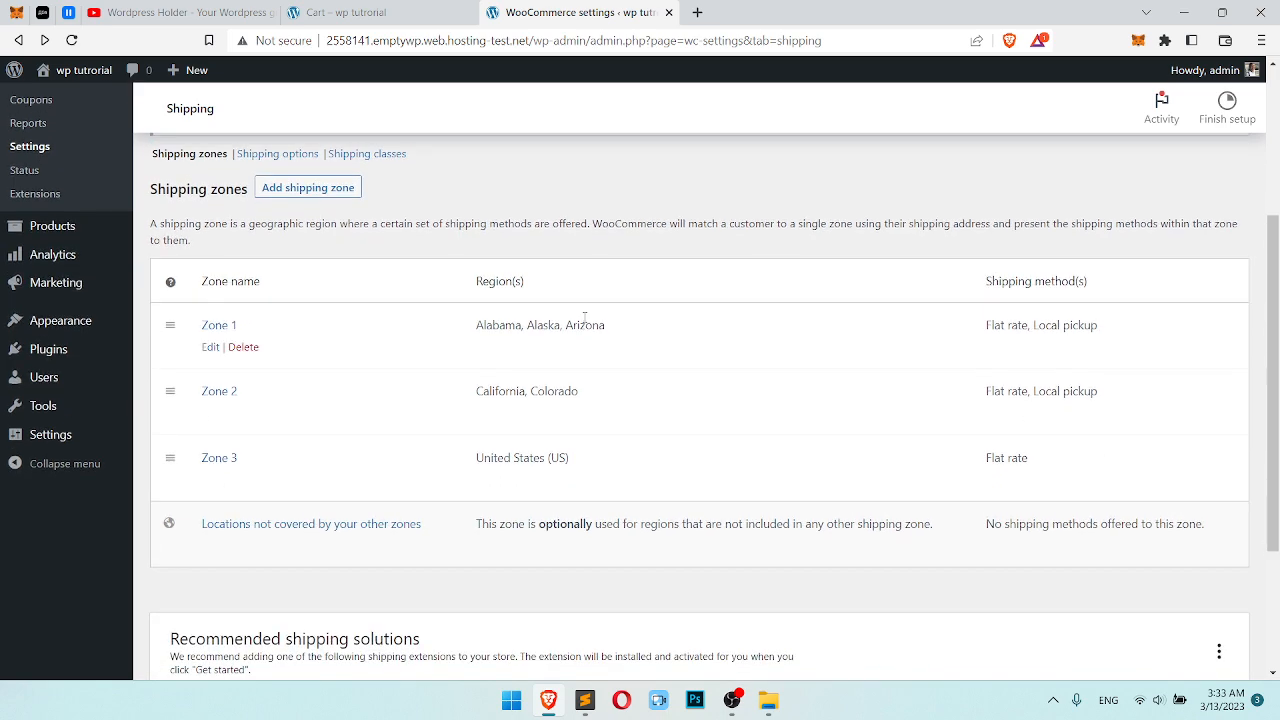
scroll(585, 318, "up", 3)
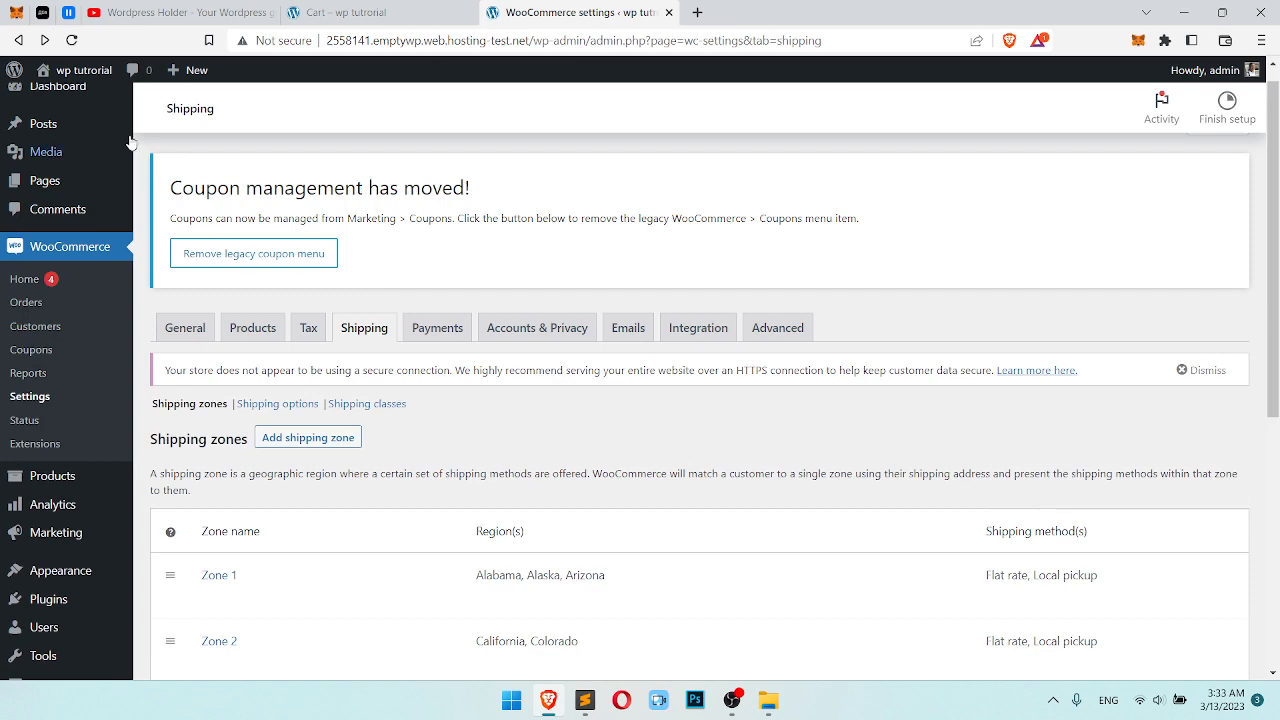
middle_click(57, 97)
left_click(780, 12)
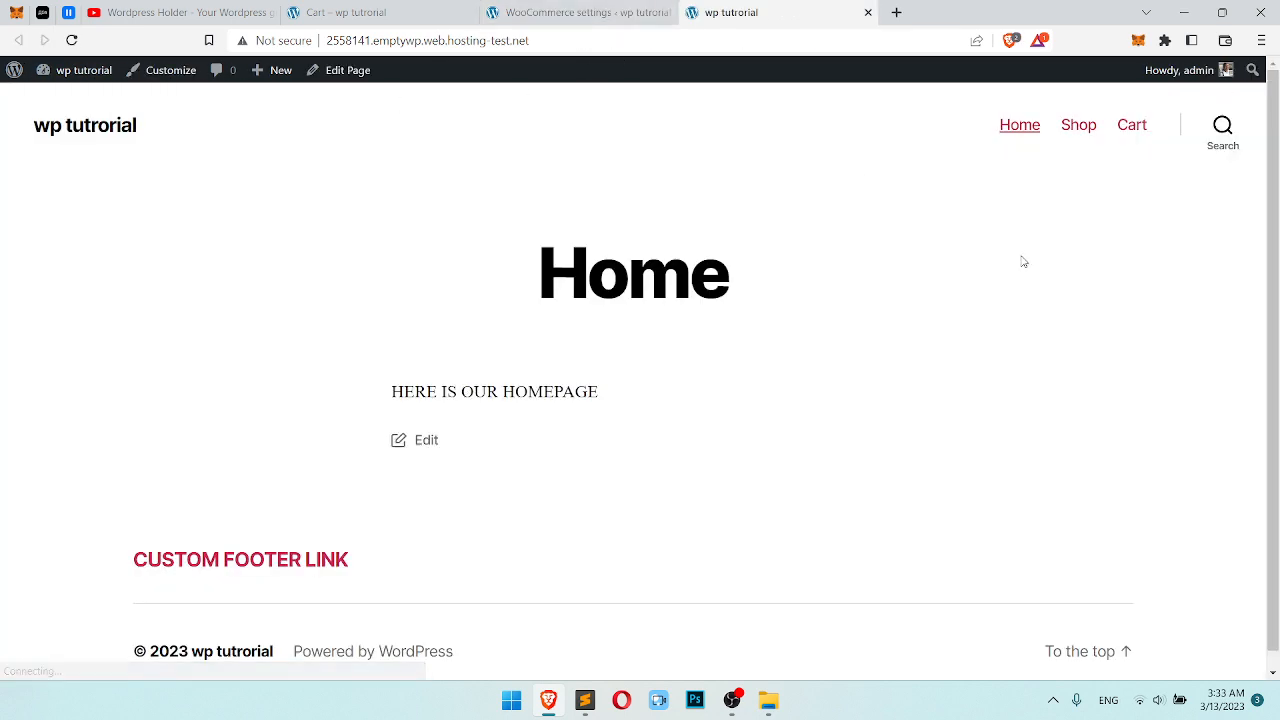
left_click(1125, 125)
Check the shipping charge in the cart totals and proceed to checkout.
scroll(771, 349, "down", 6)
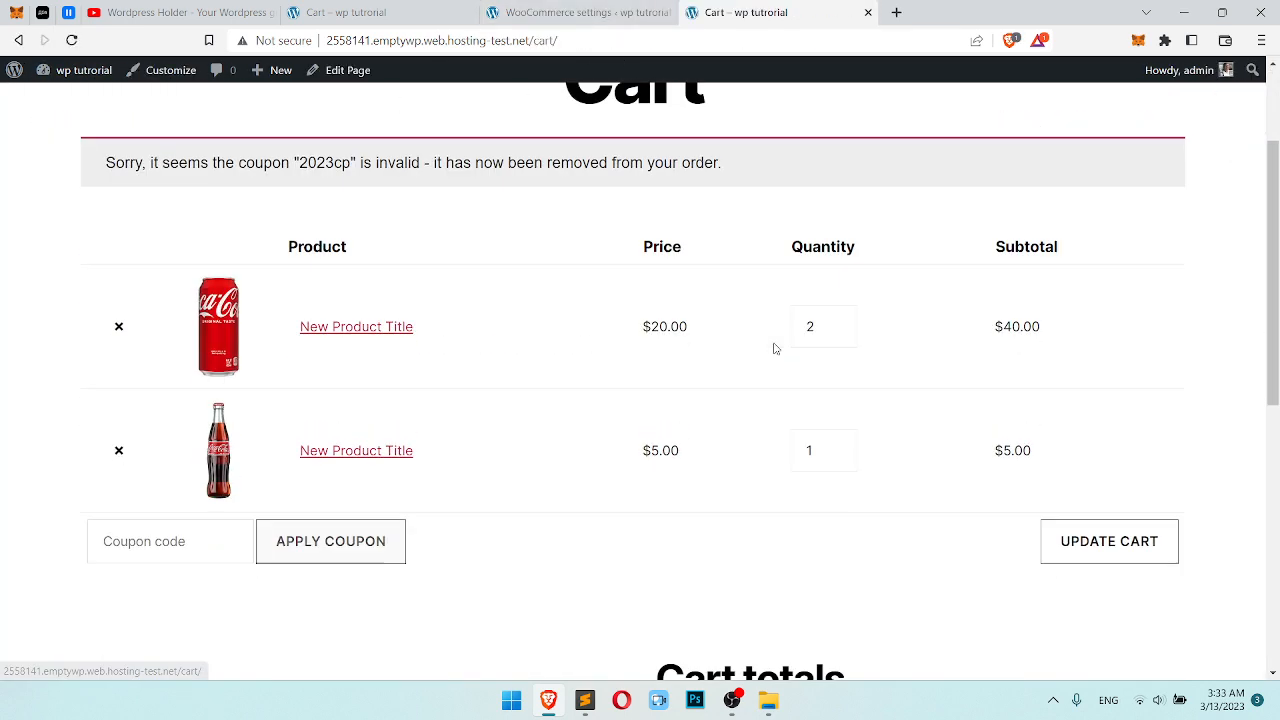
scroll(1000, 470, "down", 1)
left_click(986, 480)
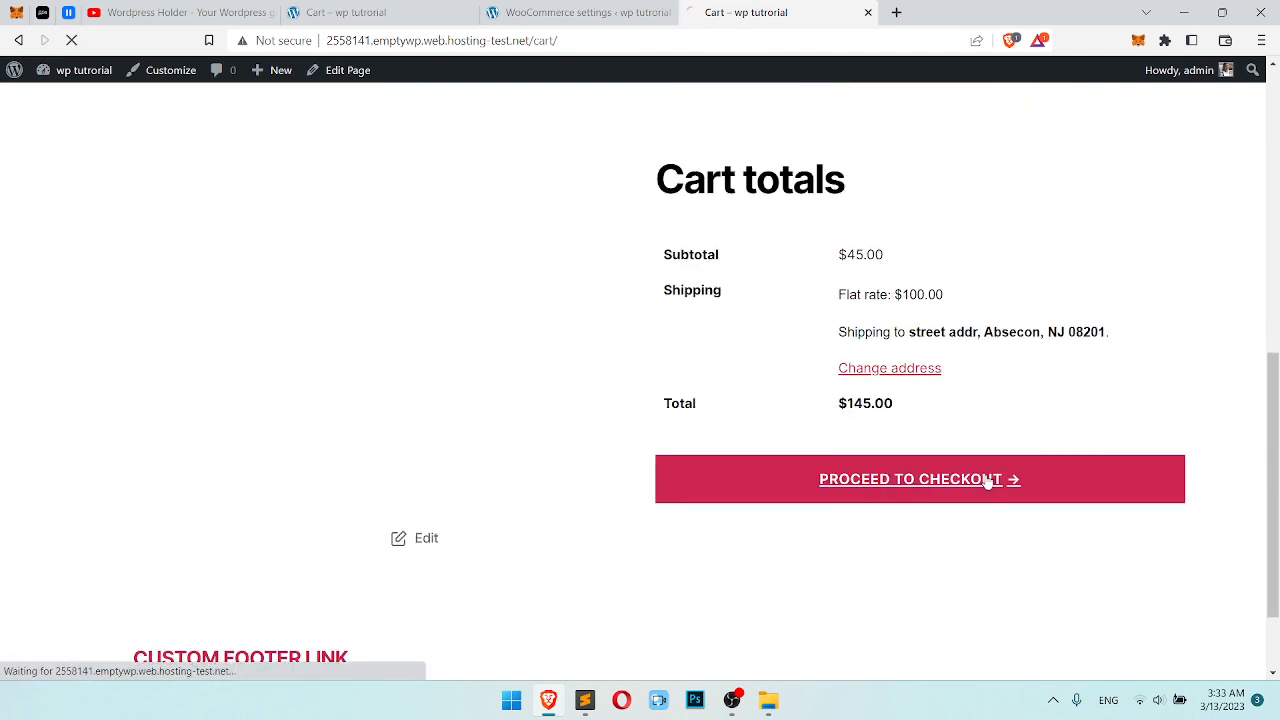
Search the web for "Alabama zip" in a new browser tab.
left_click(896, 12)
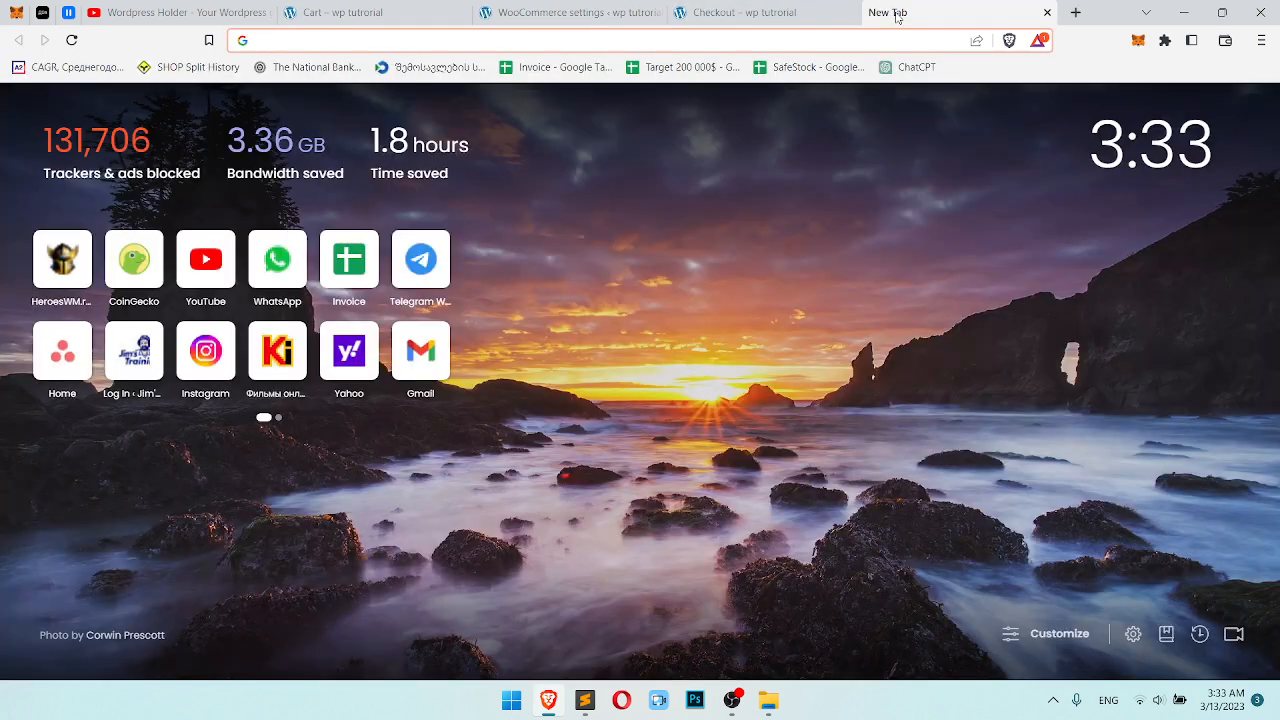
type("Alabama zip")
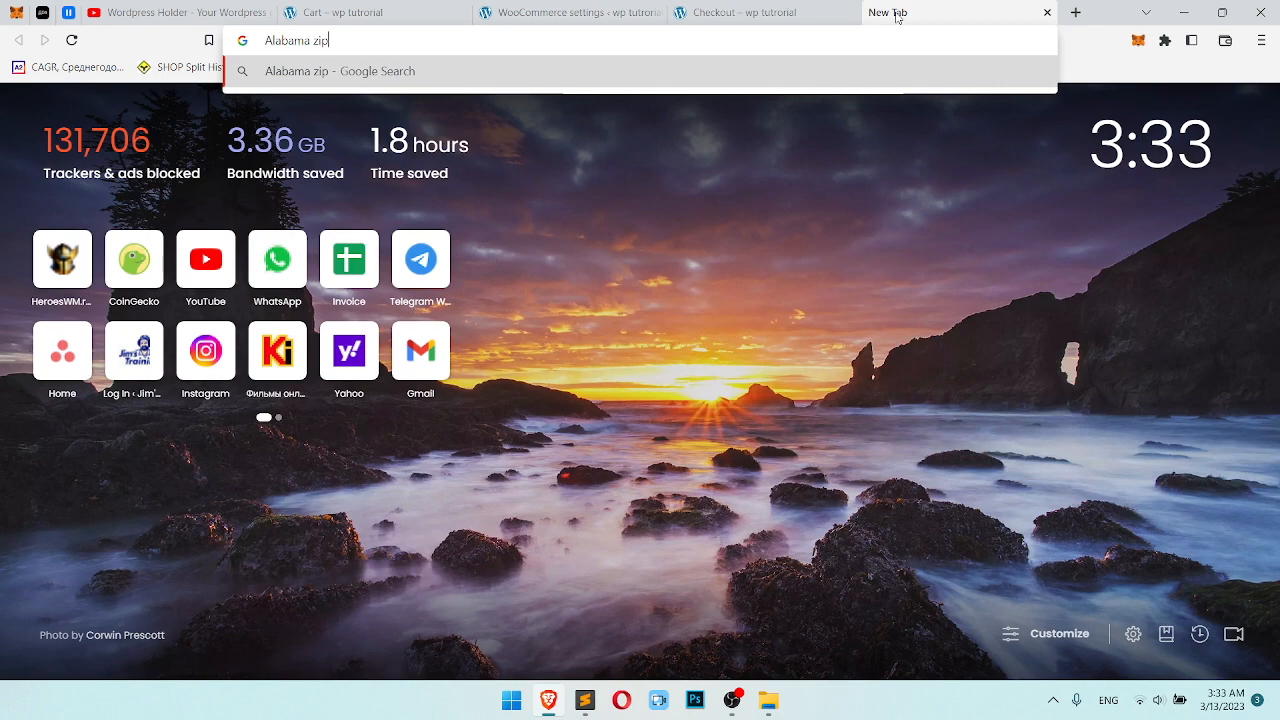
key("Return")
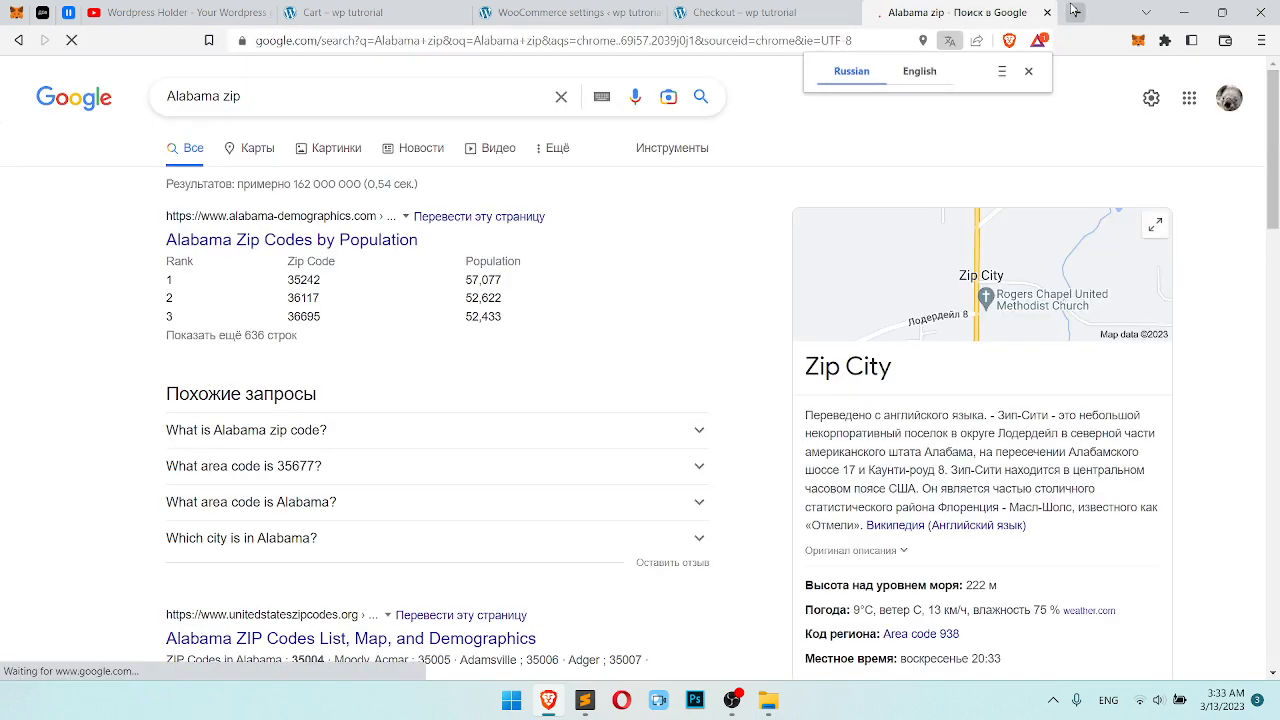
Search the web for California ZIP codes in another new browser tab.
left_click(1075, 12)
type("ala")
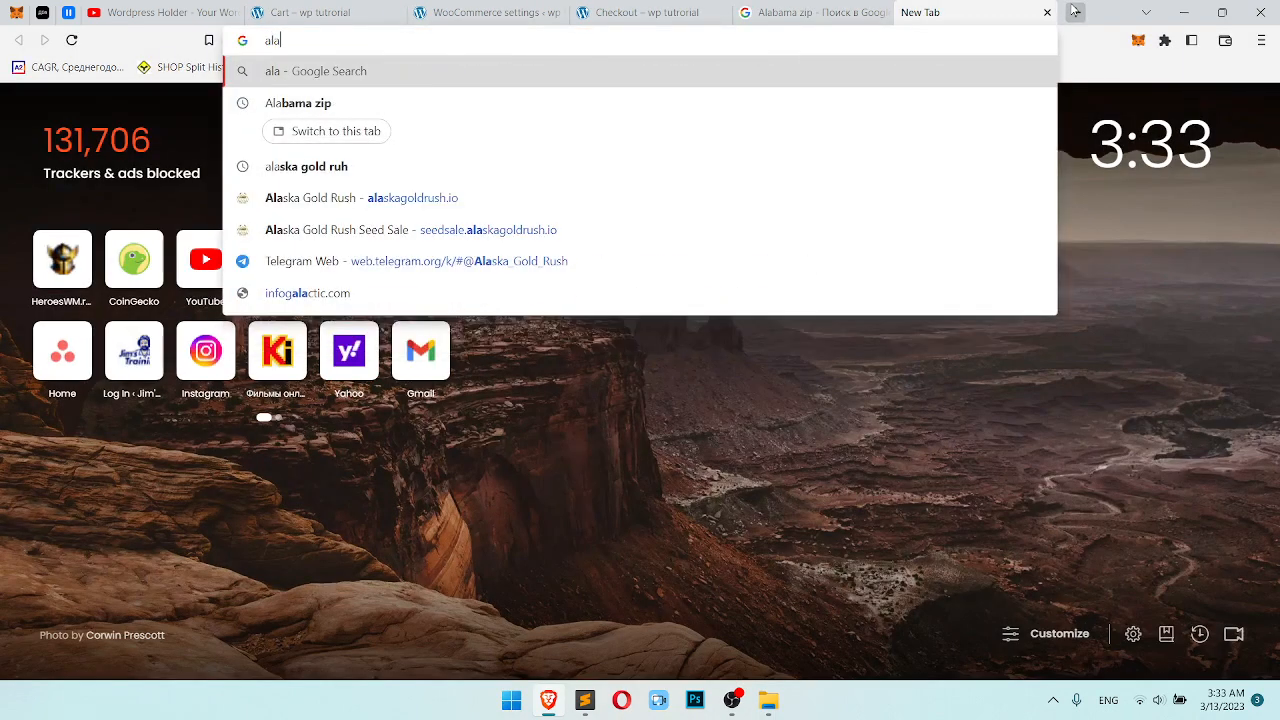
key("BackSpace")
key("BackSpace")
key("BackSpace")
type("californa")
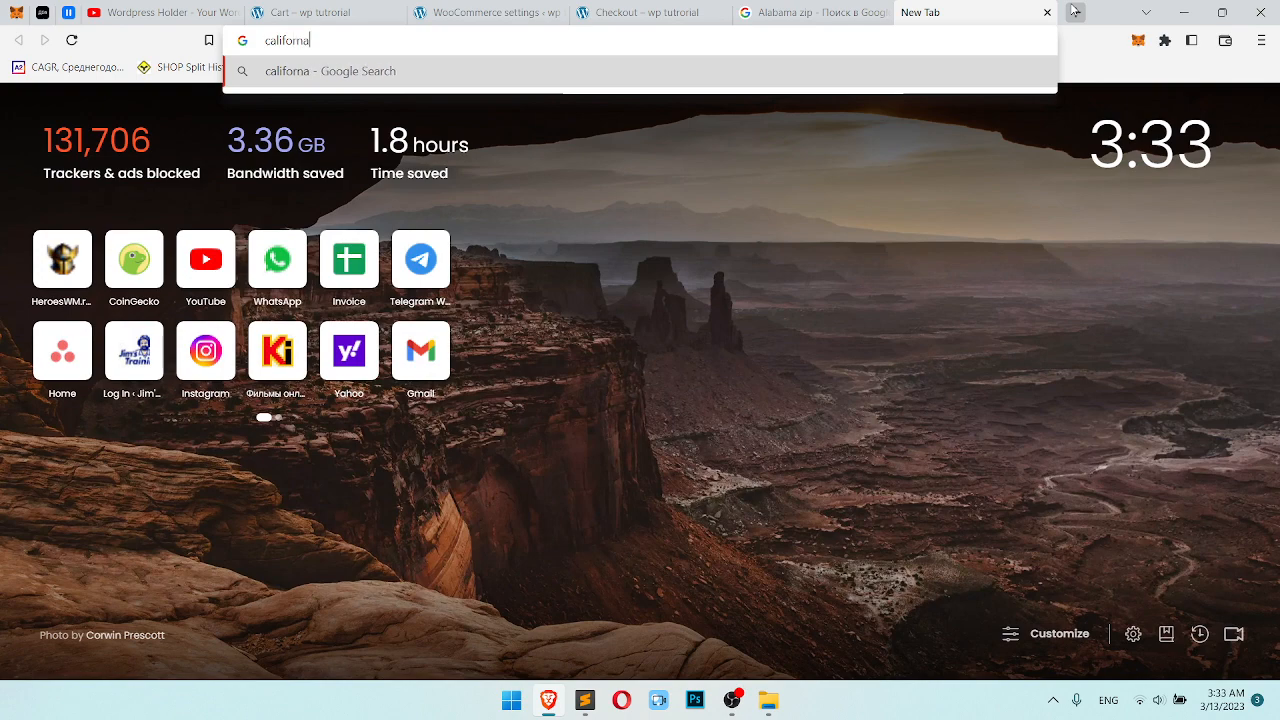
type(" zip")
key("Return")
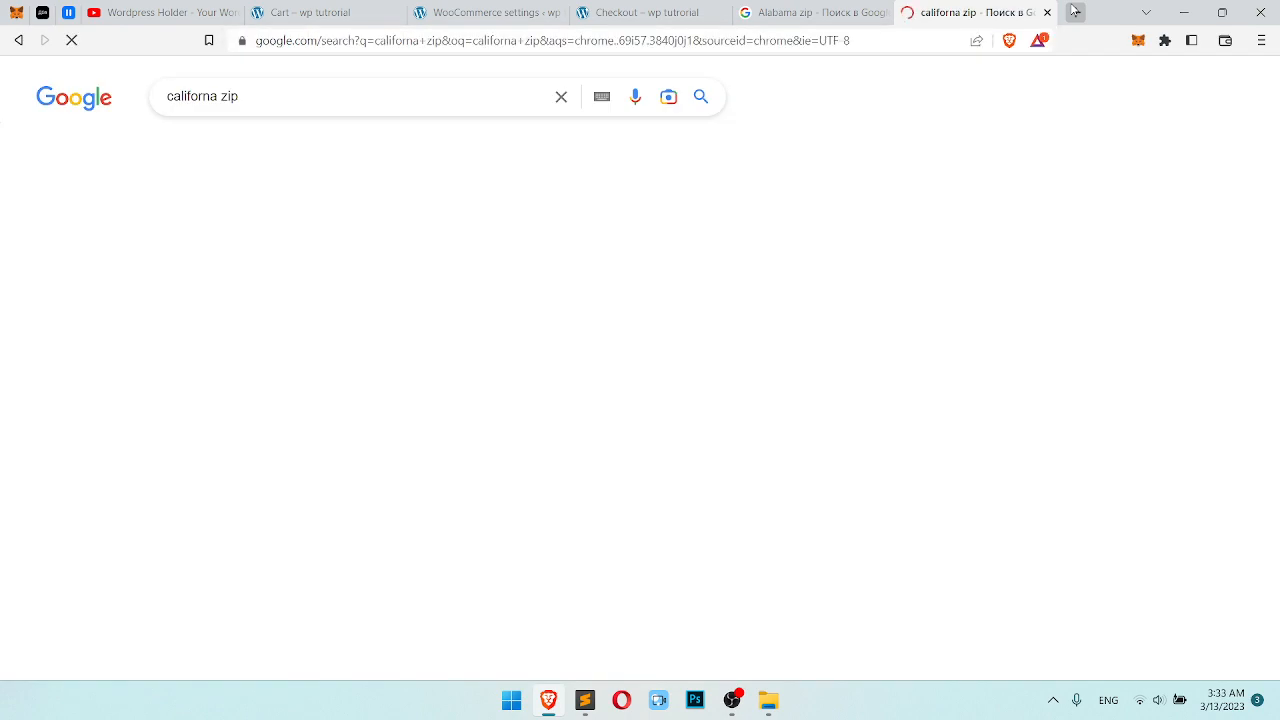
Return to the WooCommerce shipping zones list and open the settings of Zone 2.
left_click(310, 12)
left_click(464, 10)
scroll(528, 267, "down", 3)
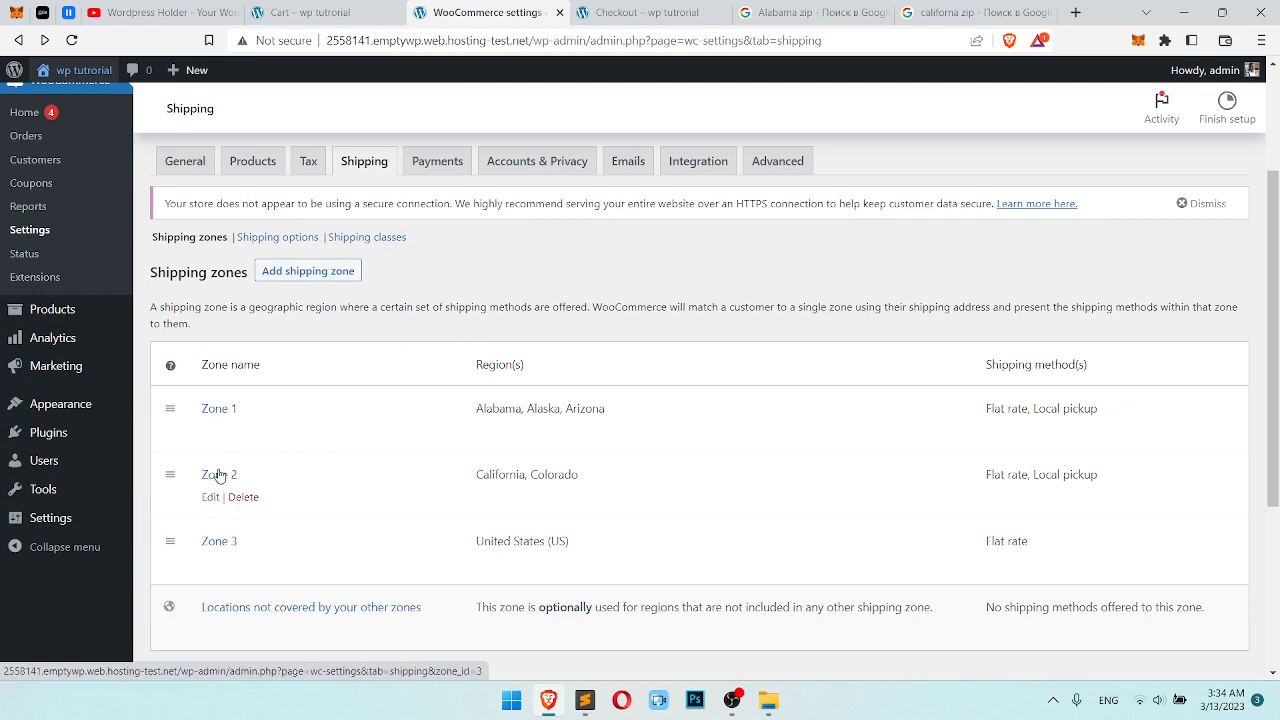
left_click(219, 475)
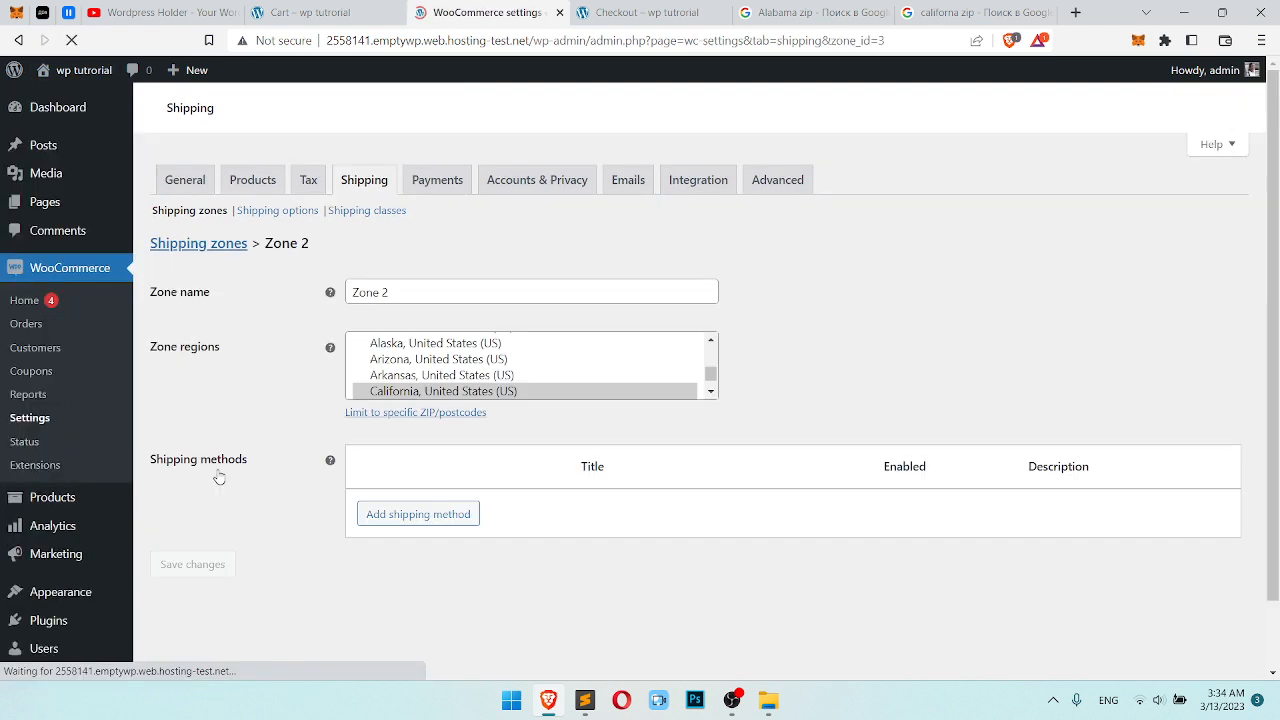
scroll(537, 415, "down", 2)
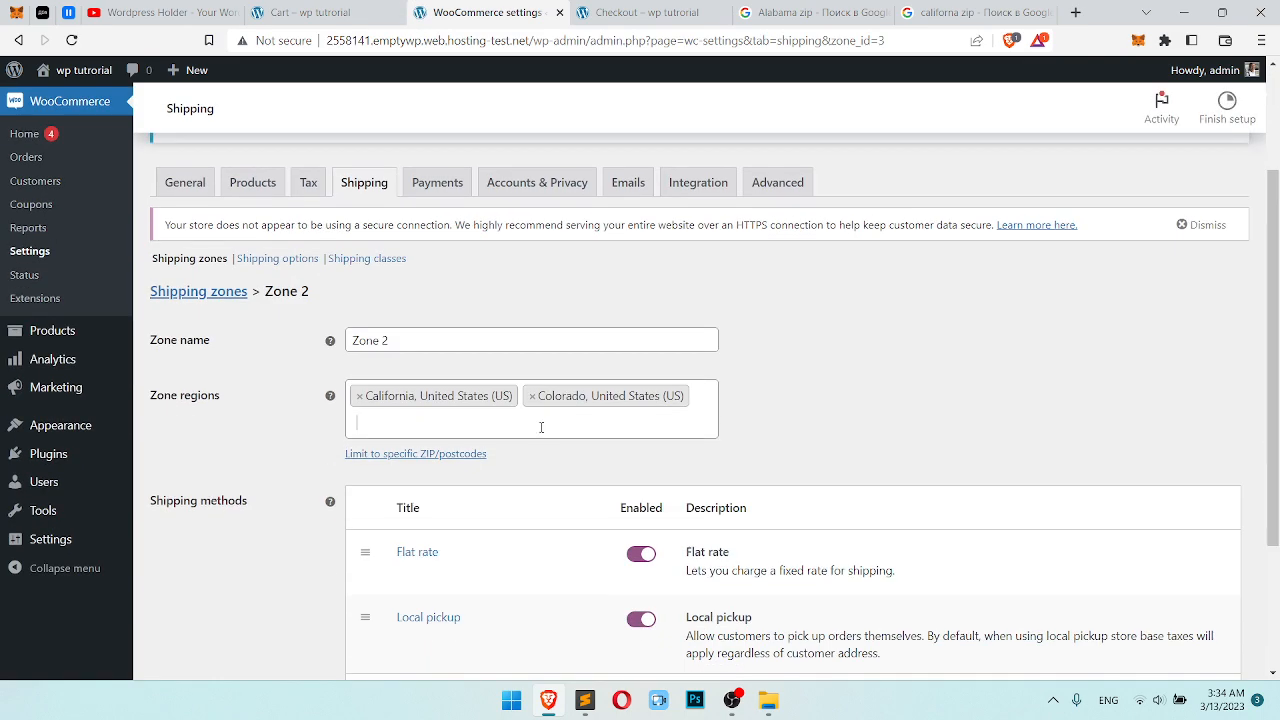
Browse Zone 2's region list, looking for the states of the United States.
left_click(540, 428)
scroll(690, 545, "down", 10)
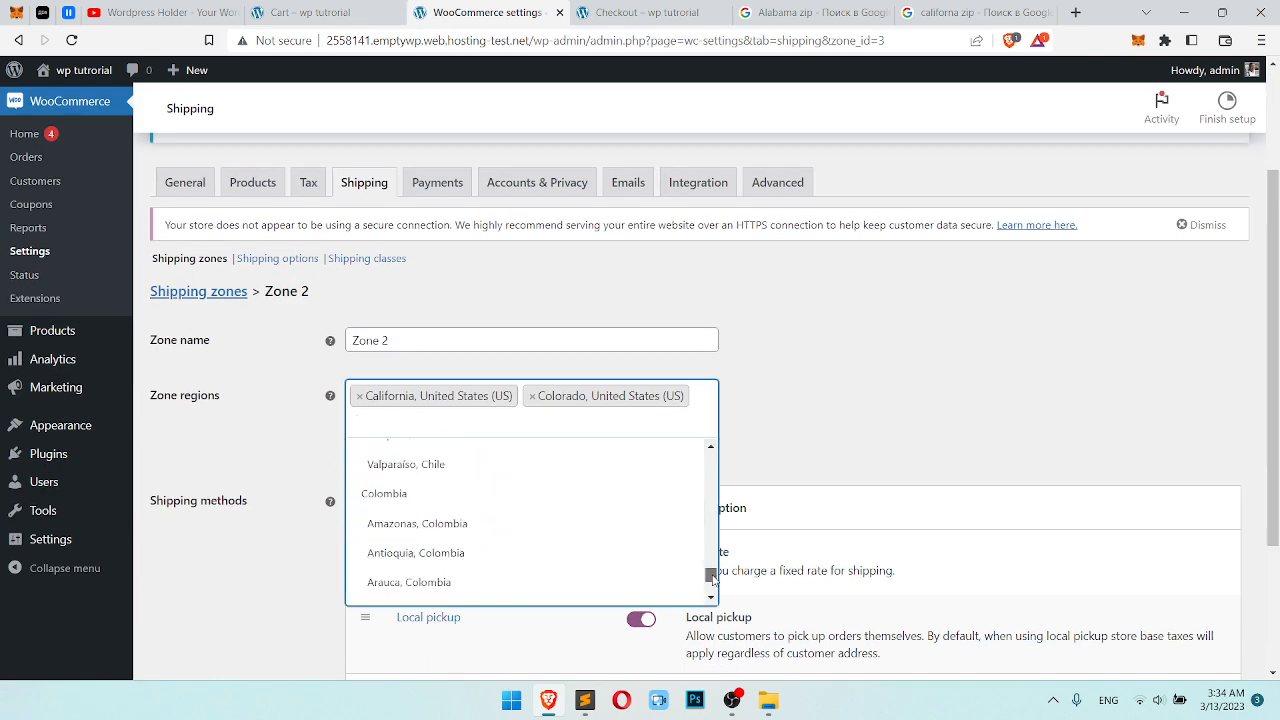
scroll(440, 537, "up", 5)
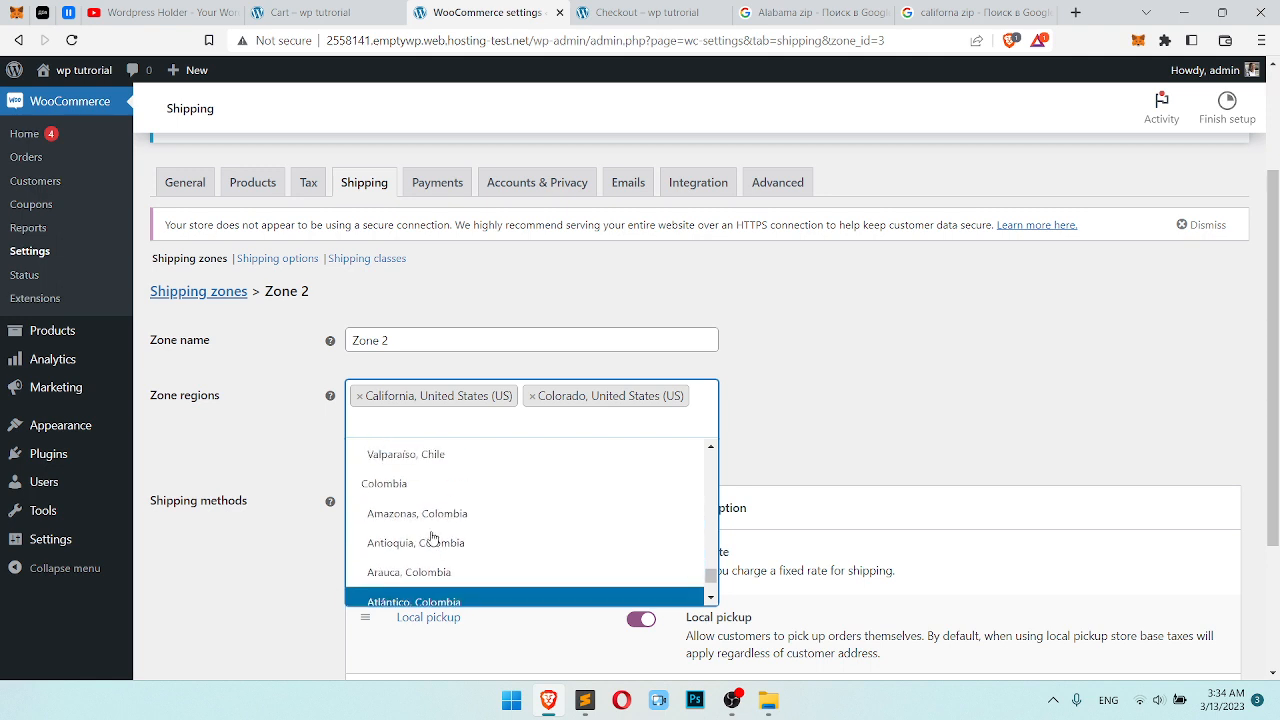
scroll(410, 510, "down", 1)
scroll(400, 500, "up", 5)
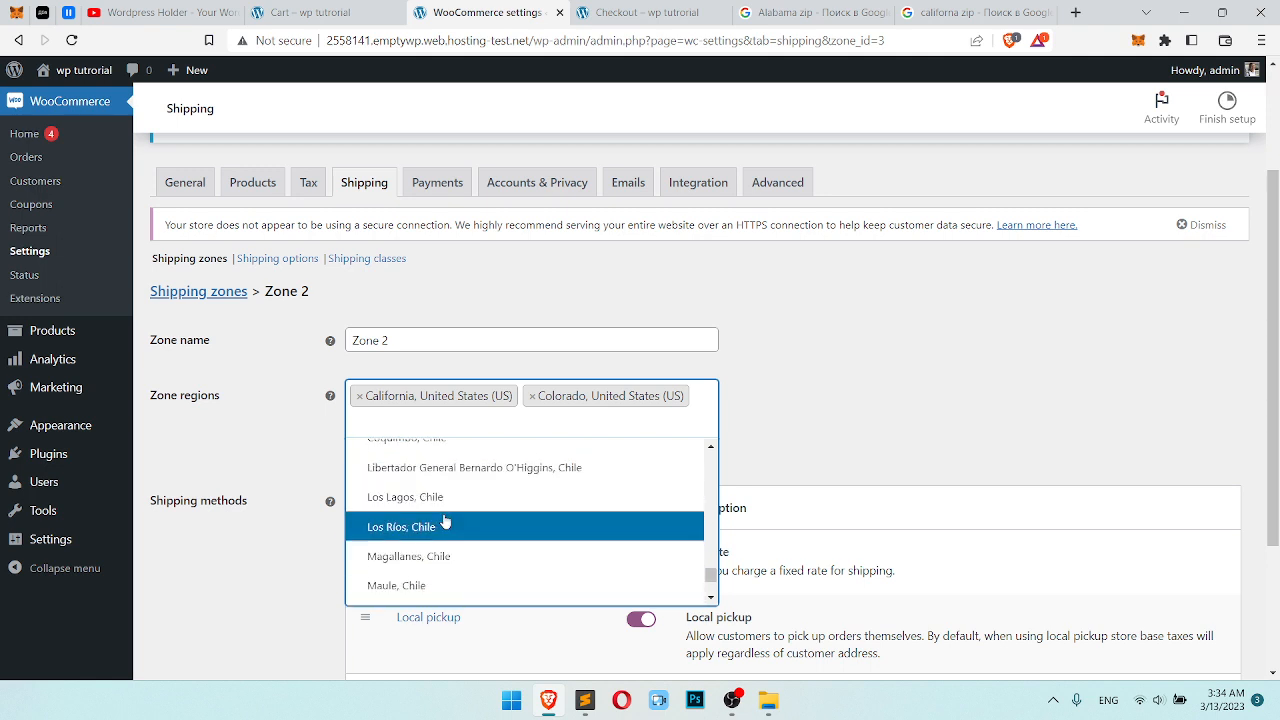
scroll(449, 546, "up", 18)
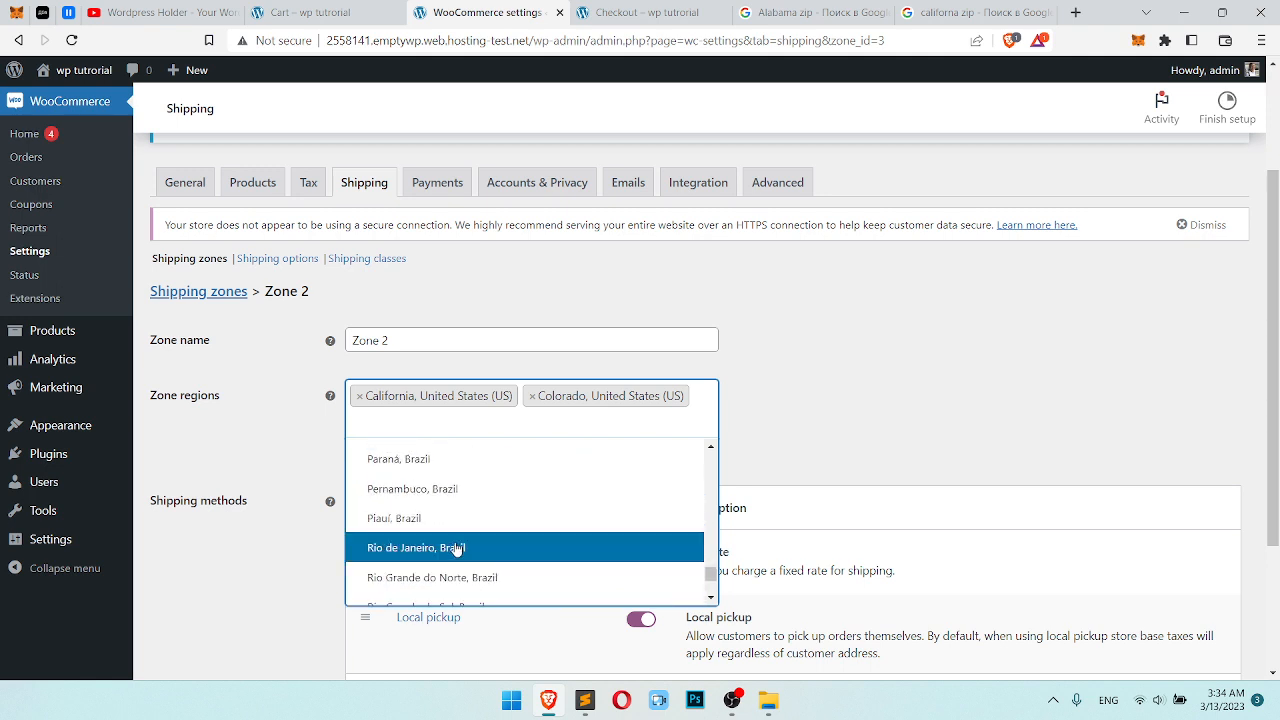
scroll(463, 537, "down", 20)
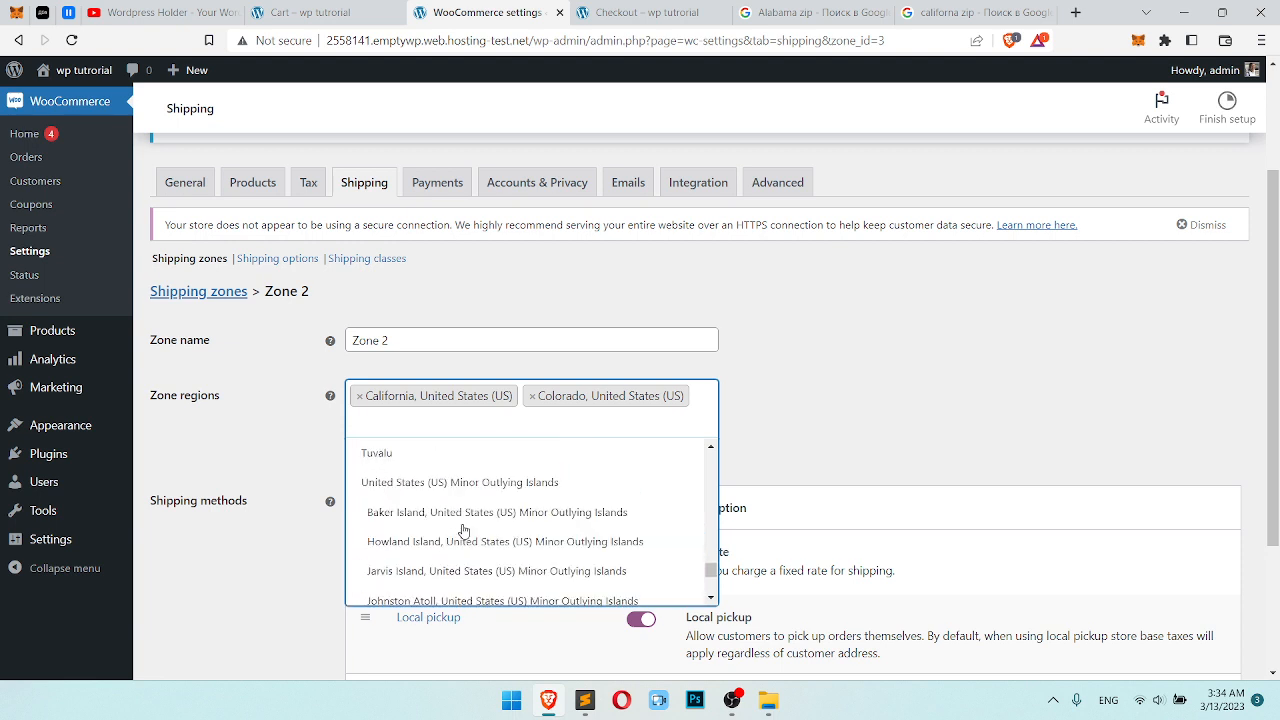
scroll(502, 512, "up", 2)
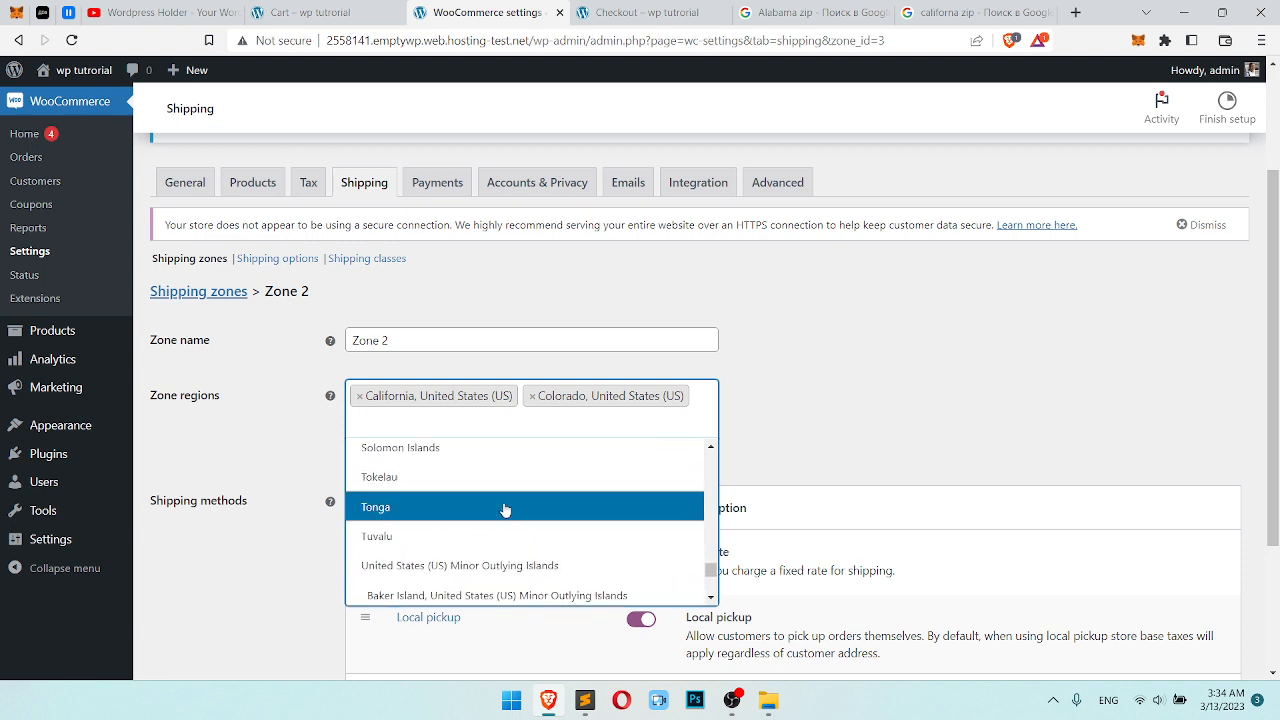
scroll(502, 512, "down", 3)
scroll(505, 510, "up", 4)
scroll(505, 510, "up", 5)
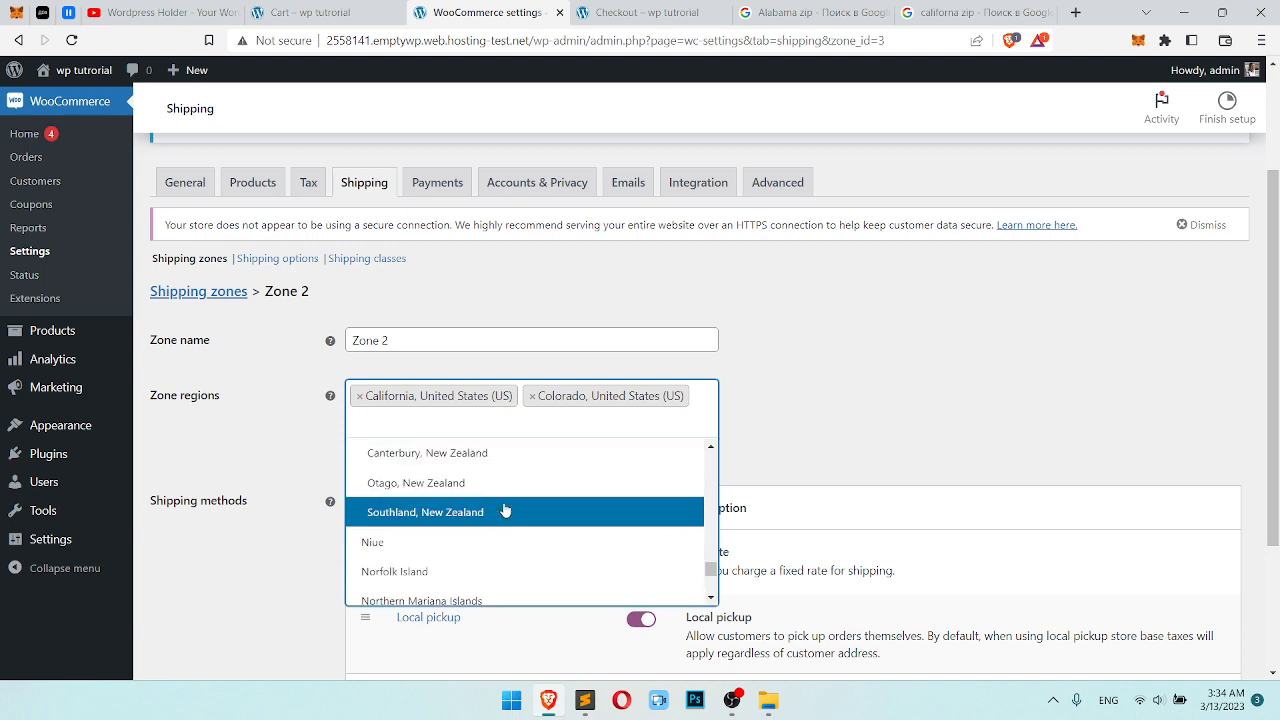
scroll(505, 510, "up", 3)
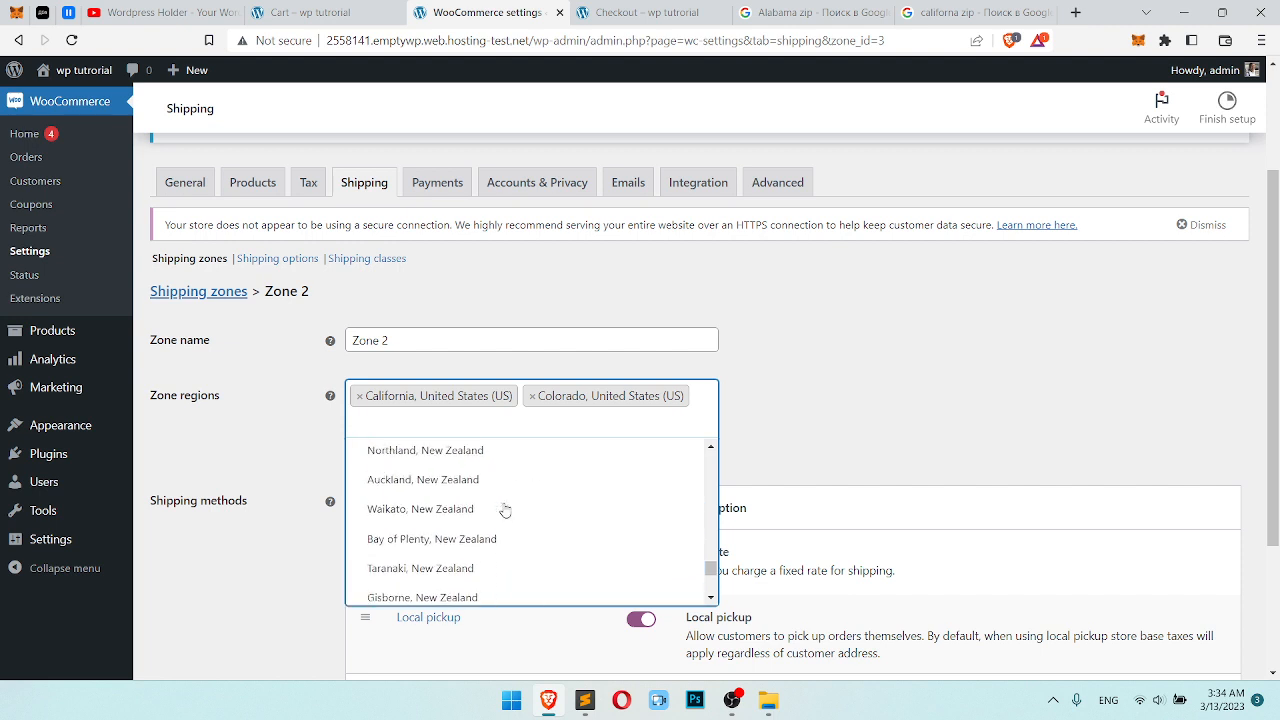
scroll(505, 510, "up", 1)
Filter Zone 2's region list by "united", look through the matching states, and leave the zone page without saving.
left_click(684, 426)
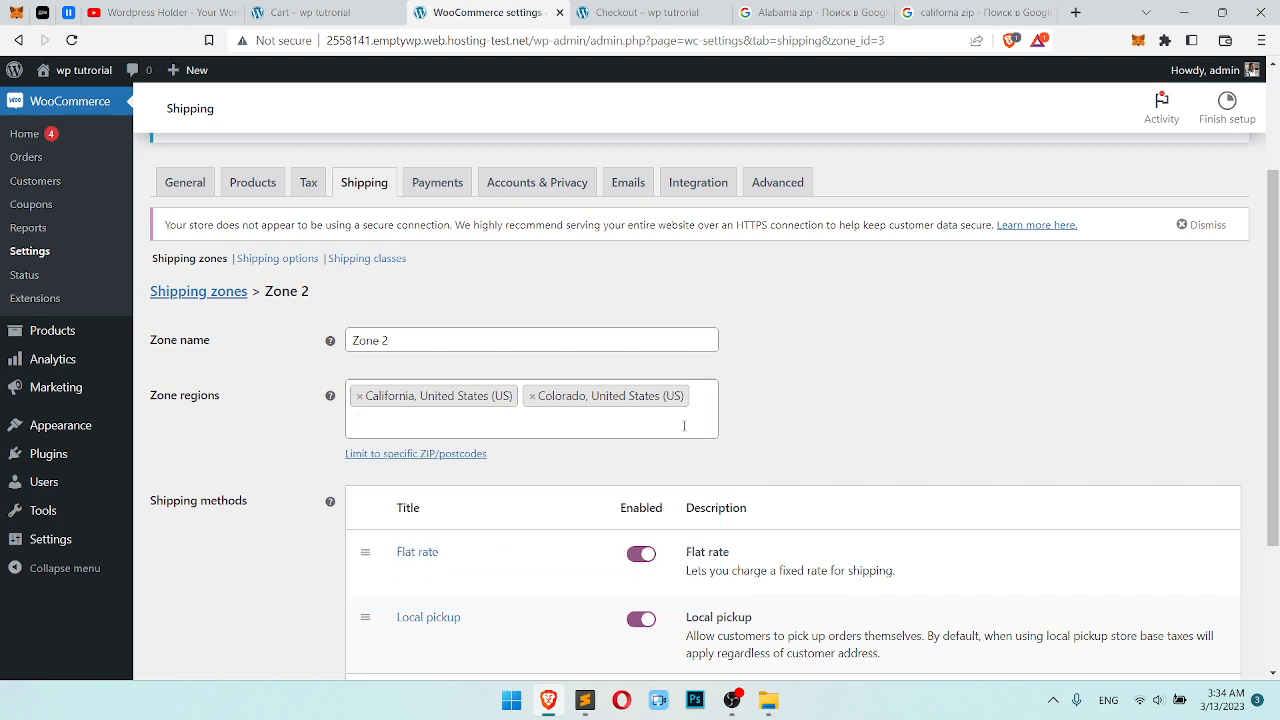
type("un")
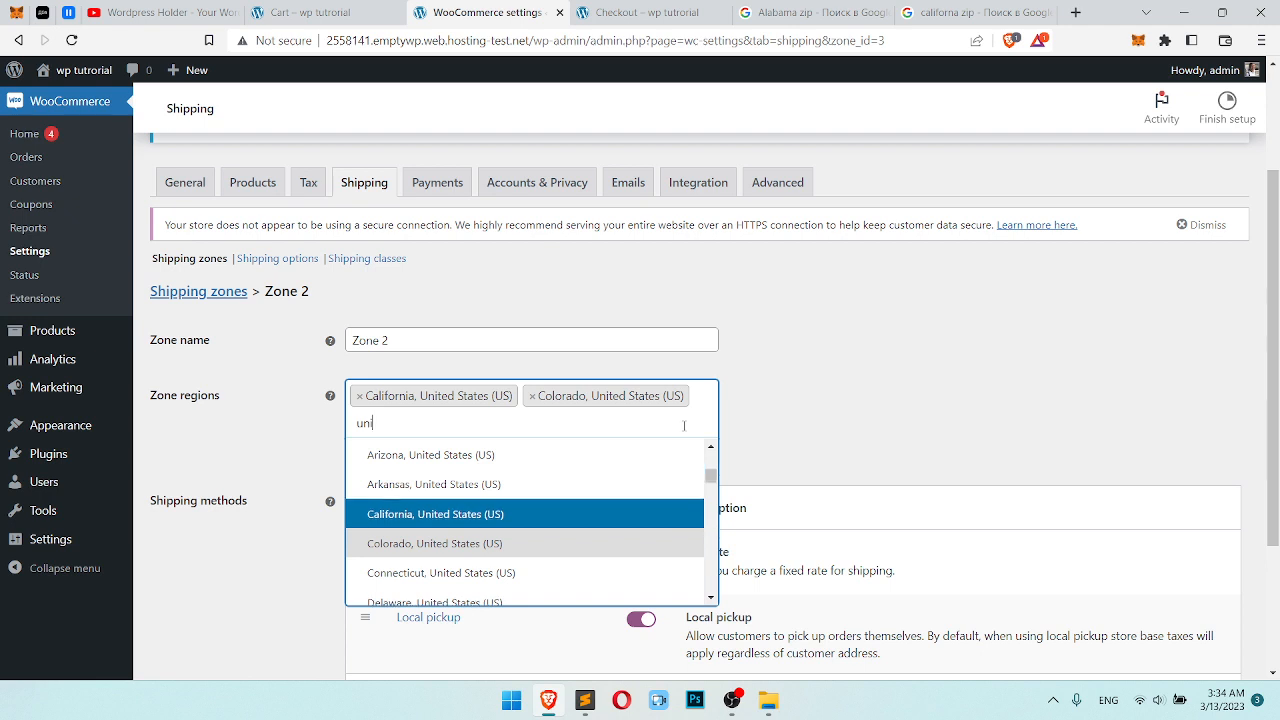
type("ited")
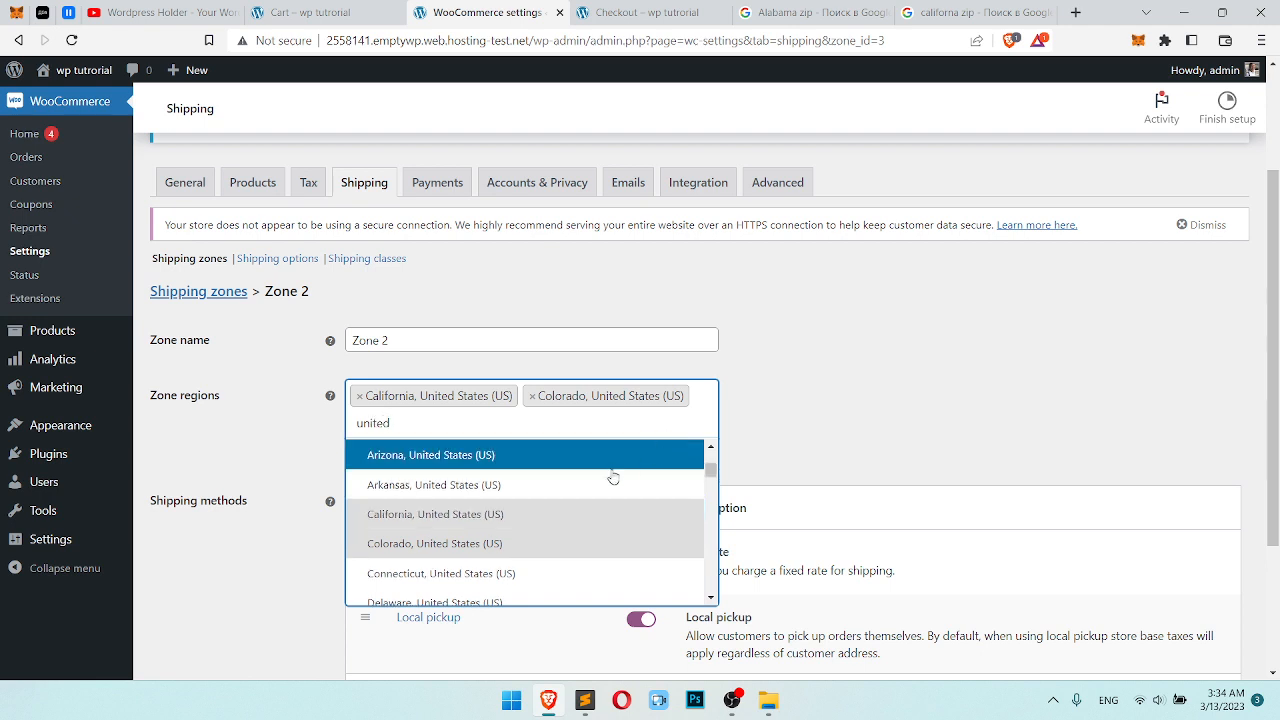
scroll(608, 474, "down", 5)
left_click(867, 394)
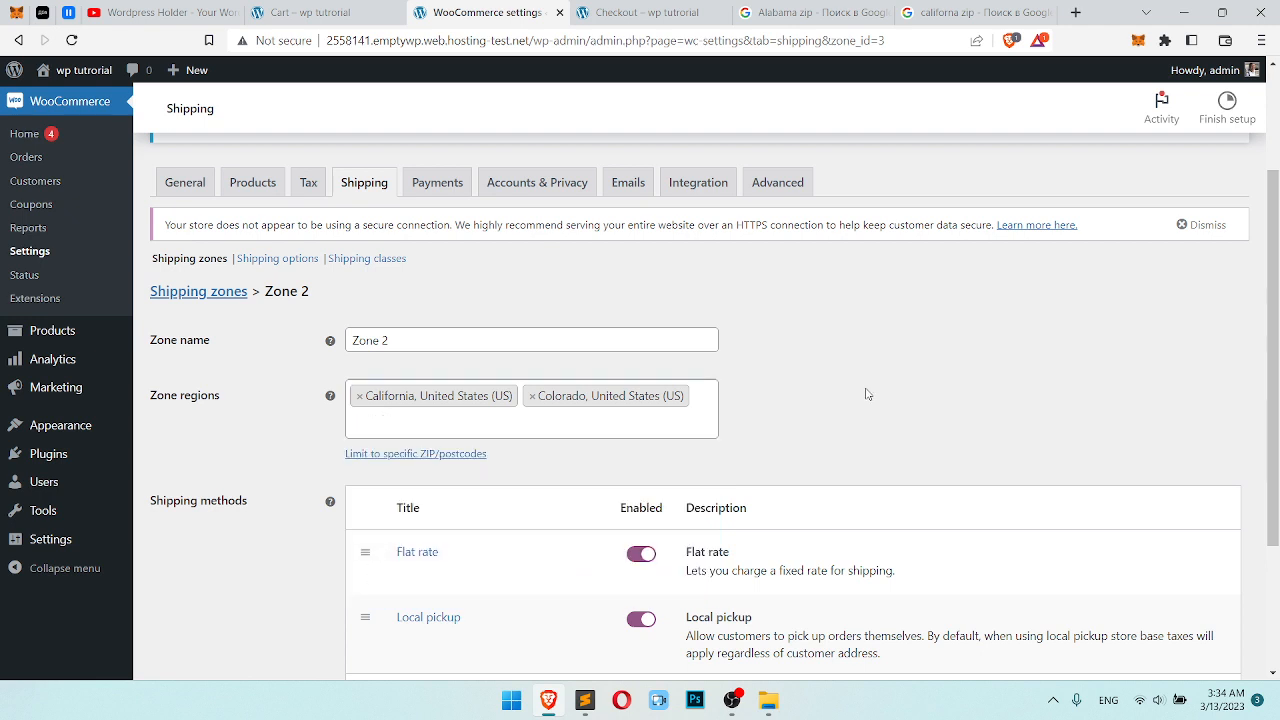
left_click(18, 40)
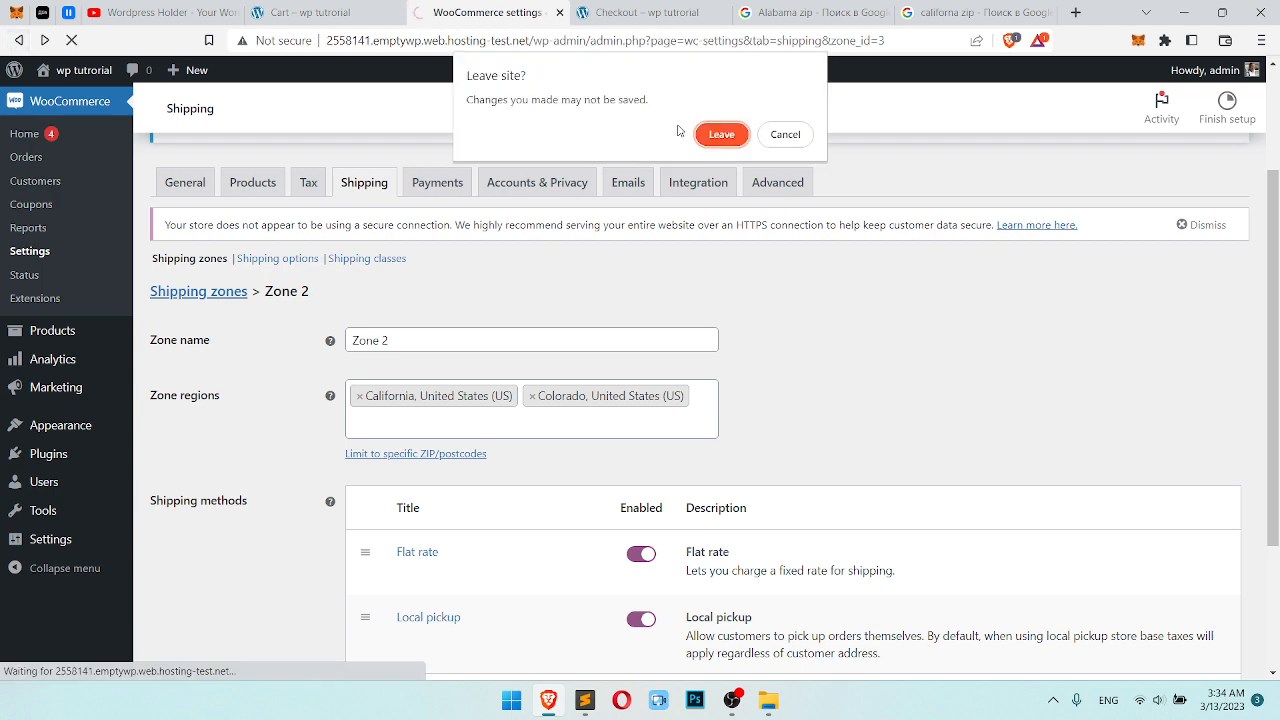
left_click(720, 131)
Check the California ZIP code results and search the web for "florida zip" in a new browser tab.
left_click(920, 10)
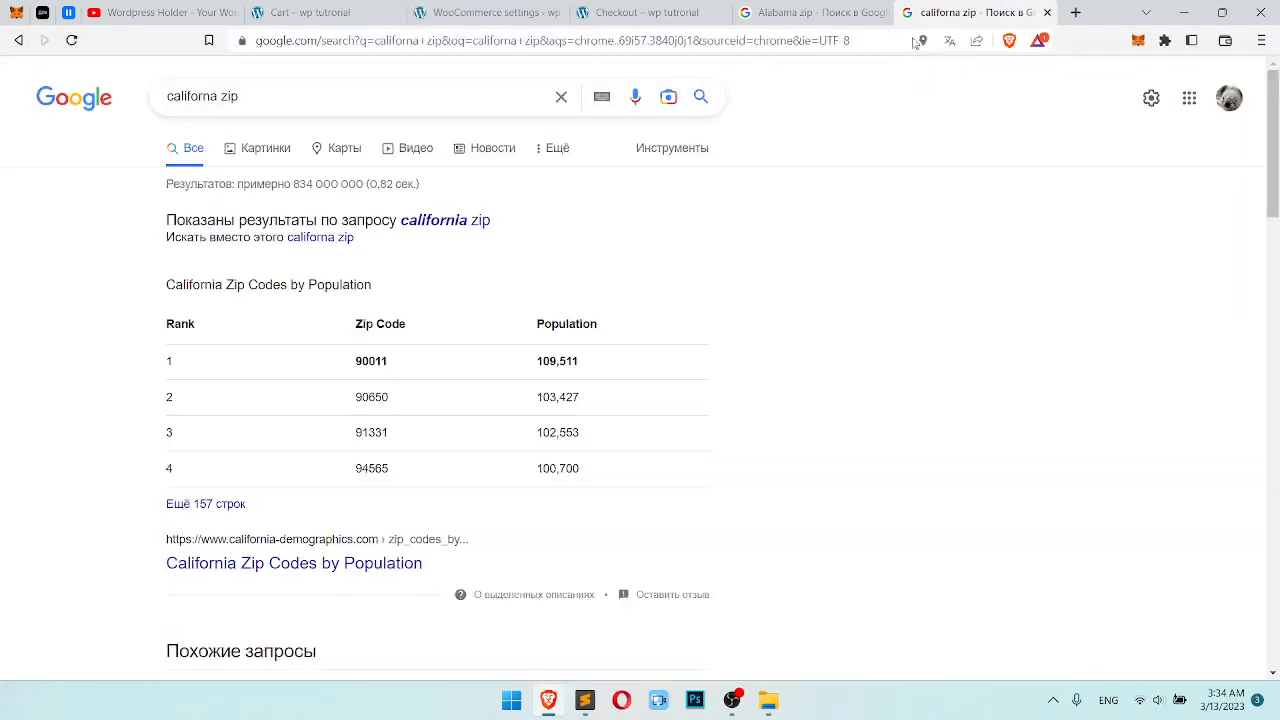
left_click(447, 104)
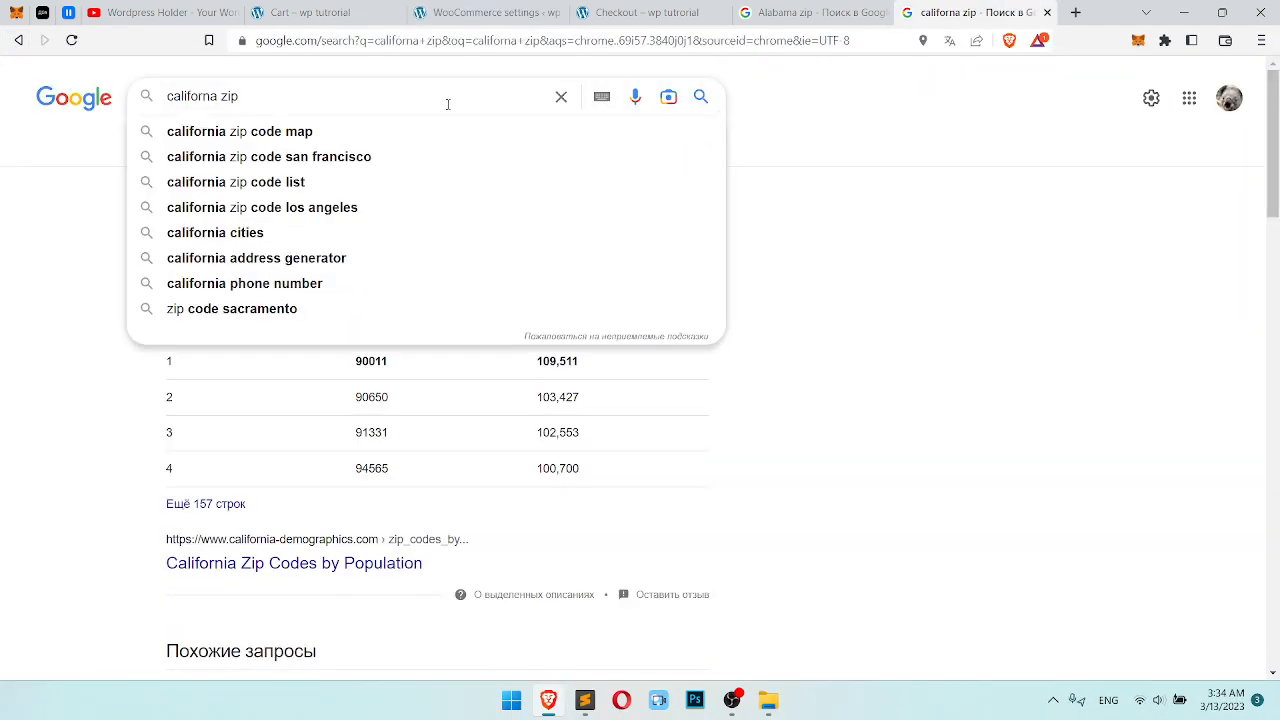
left_click(1075, 12)
type("f")
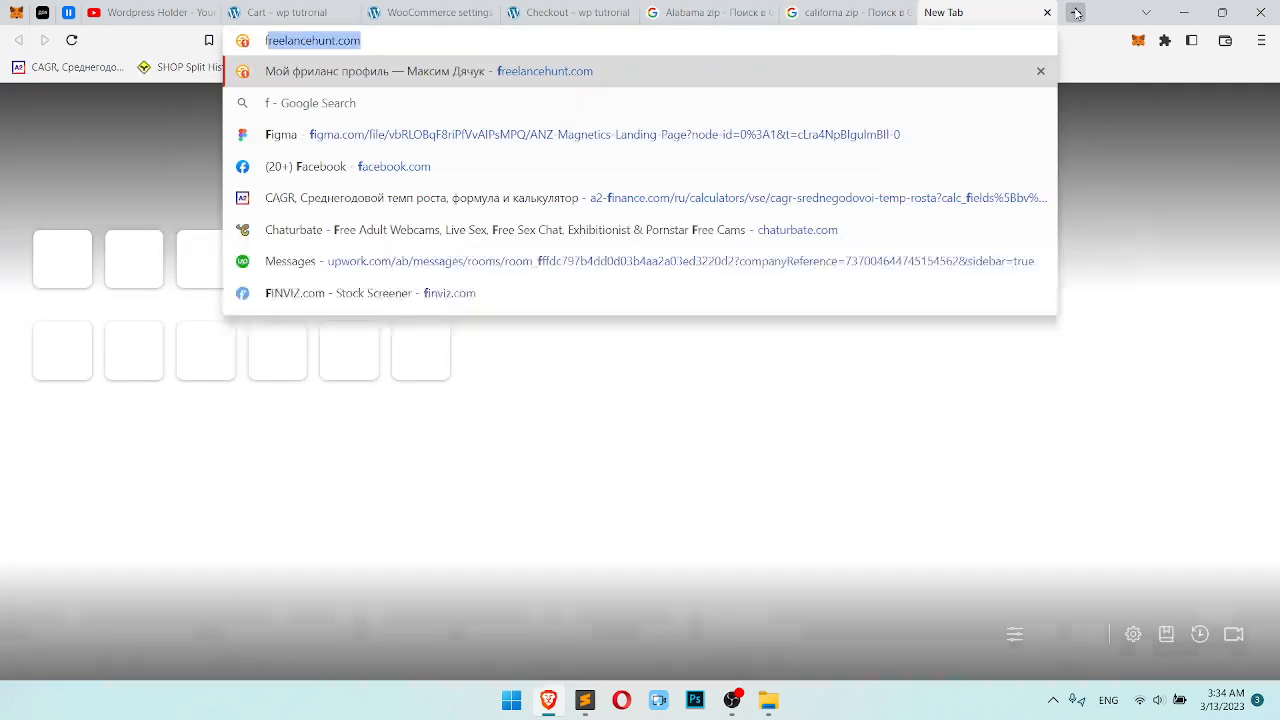
type("lorida zip")
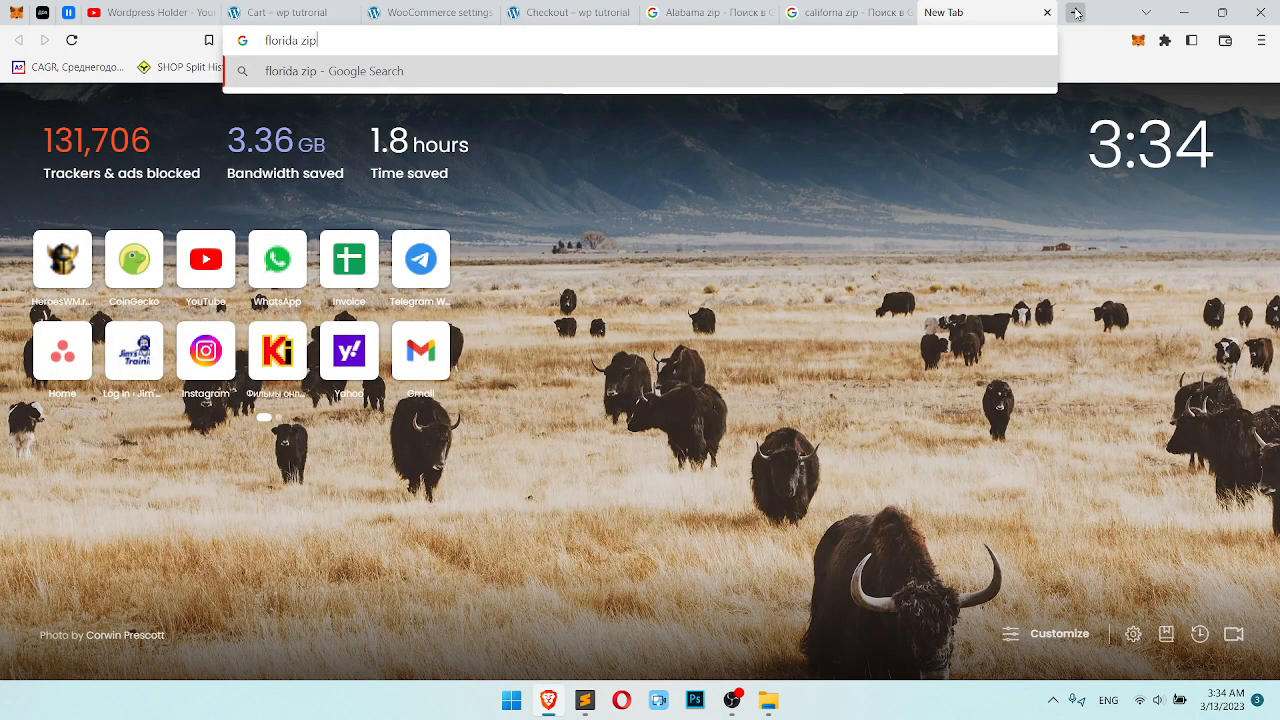
key("Return")
Return to the store's checkout page and set the billing state to Alabama.
scroll(645, 329, "down", 7)
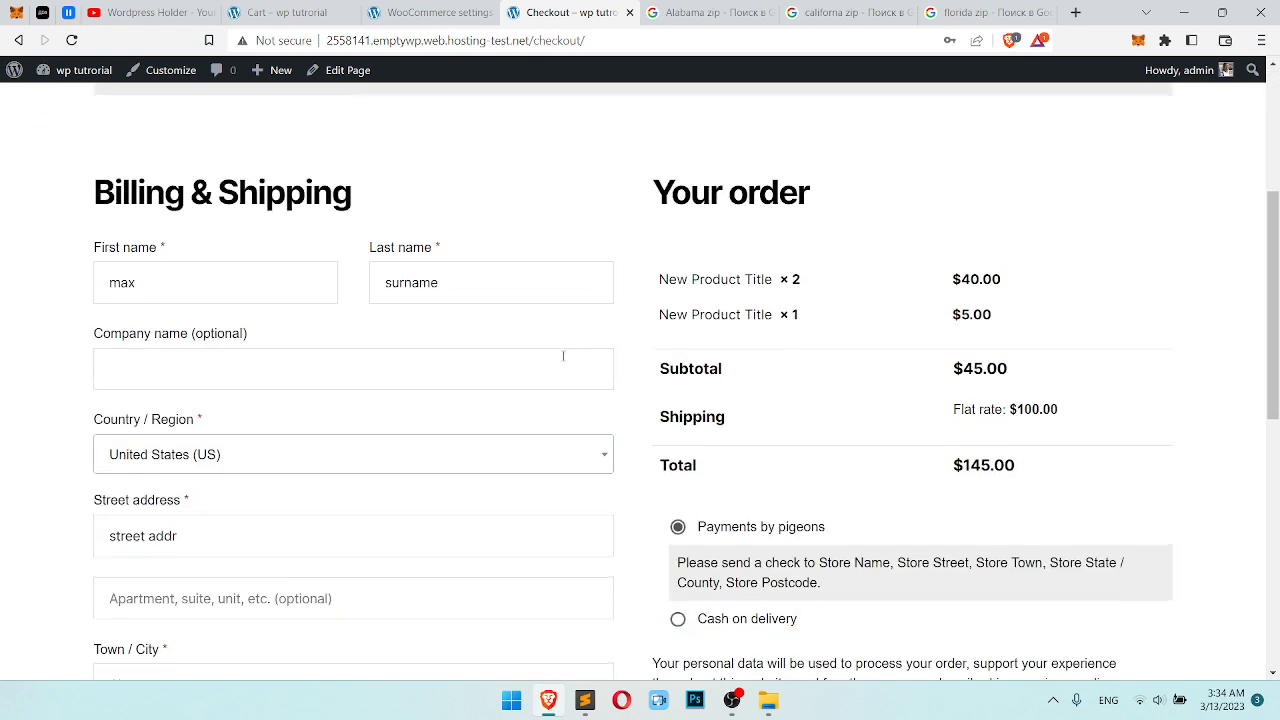
scroll(394, 383, "down", 1)
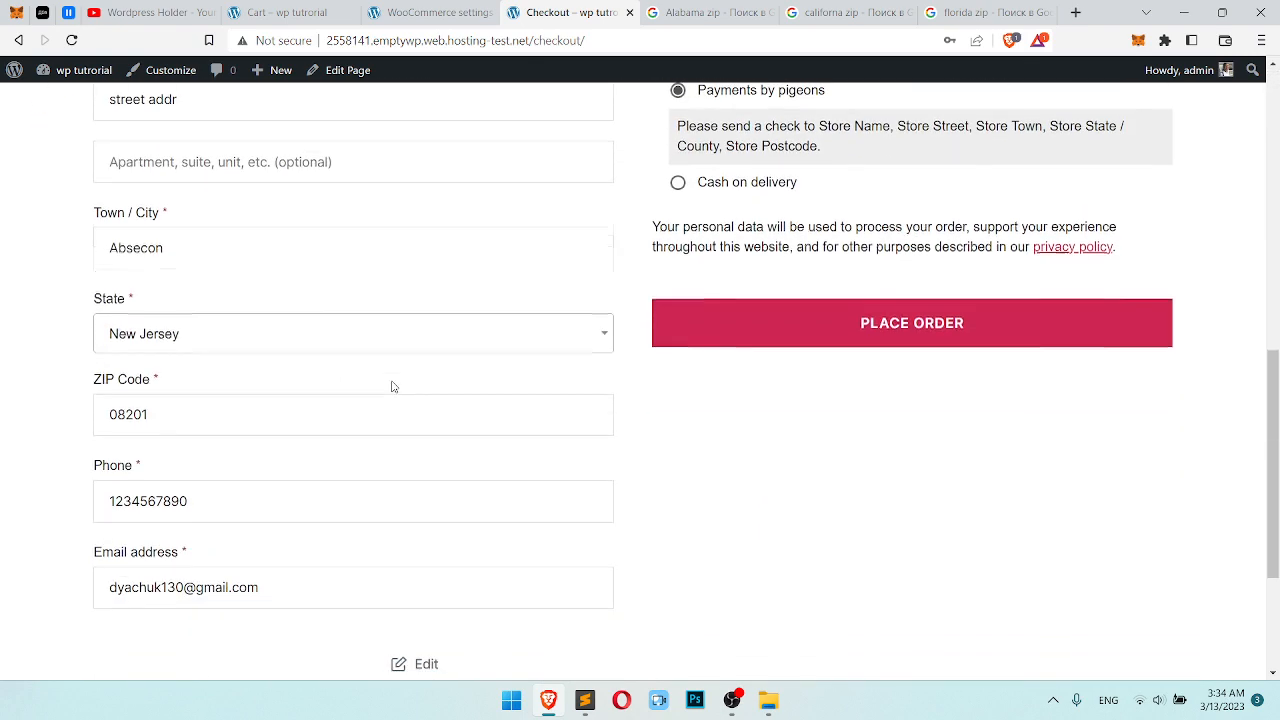
left_click(324, 258)
left_click(366, 306)
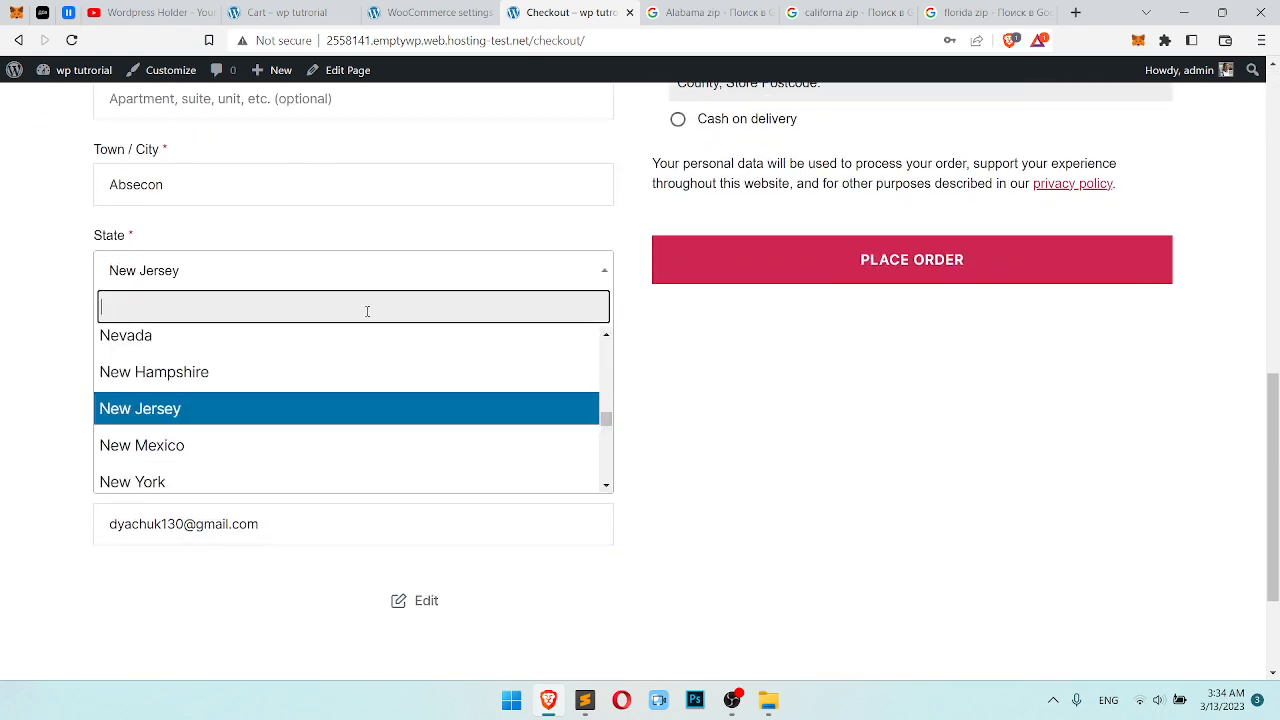
type("alaba")
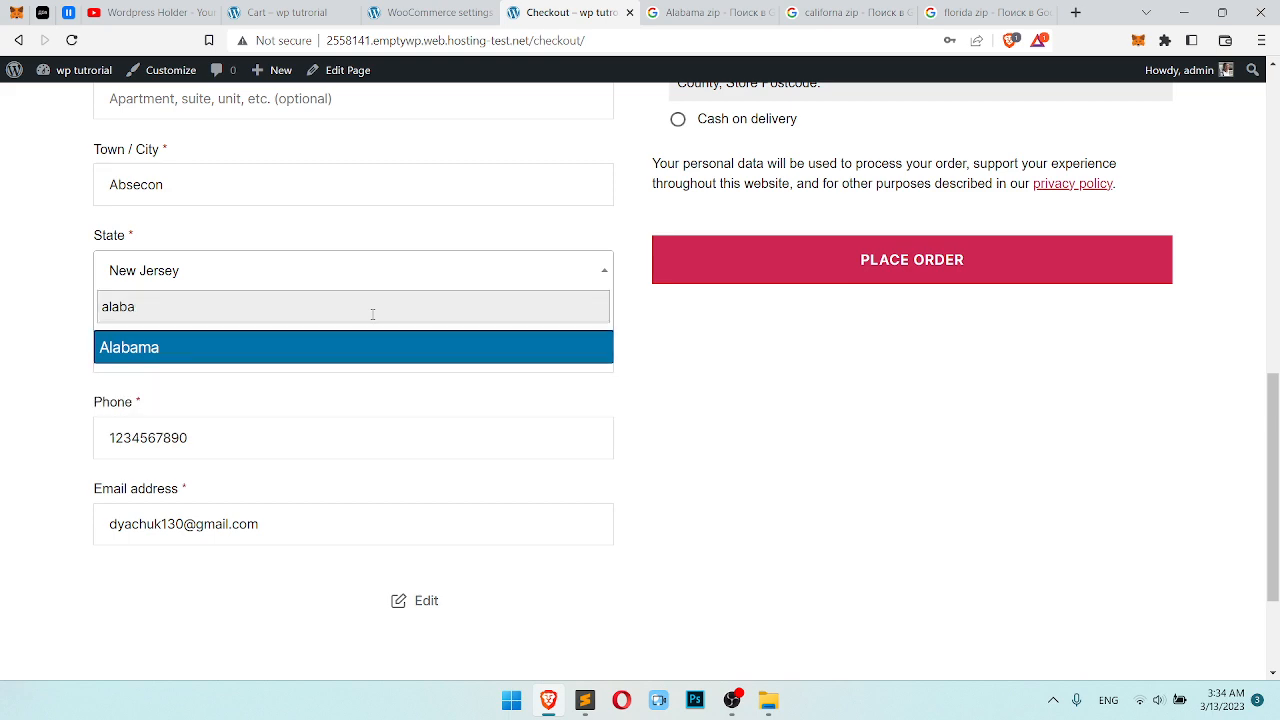
left_click(300, 352)
Test the Alabama shipping options by switching the order to Local pickup and back to Flat rate.
scroll(792, 419, "up", 3)
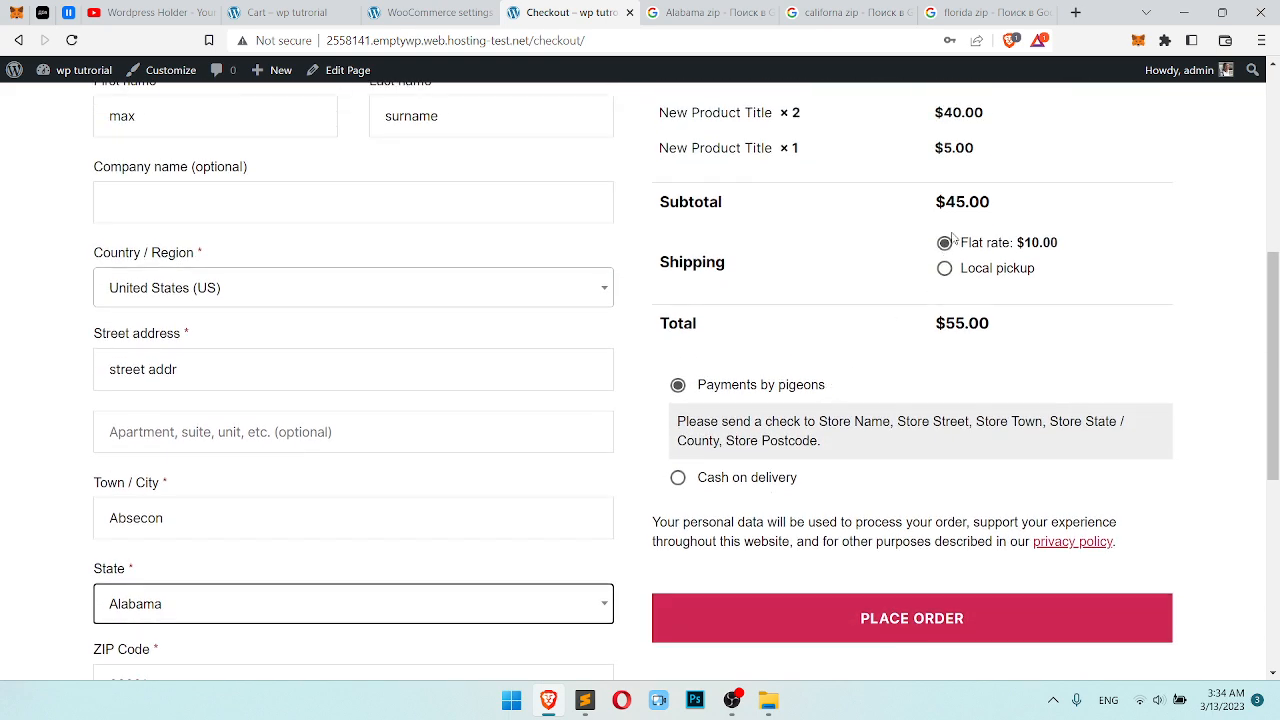
left_click(945, 269)
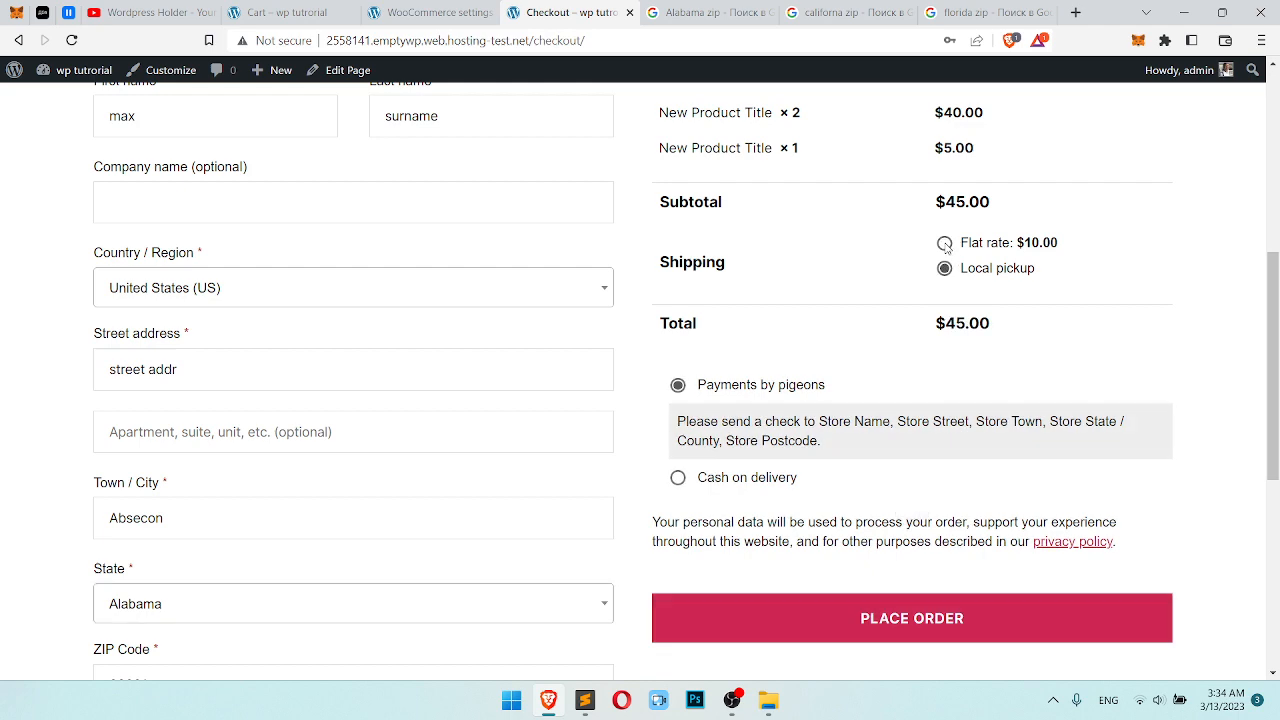
left_click(944, 243)
scroll(397, 434, "down", 1)
Change the billing state to California, check its Flat rate charge, and select Local pickup.
left_click(386, 440)
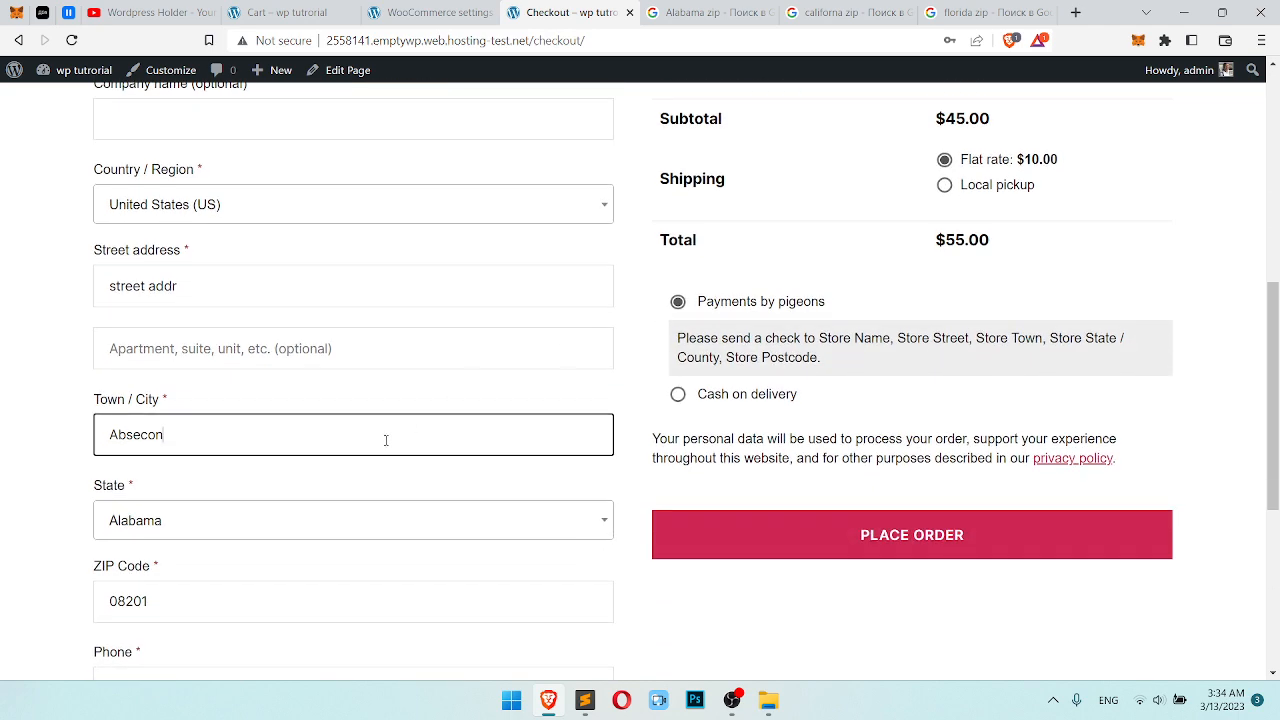
left_click(372, 535)
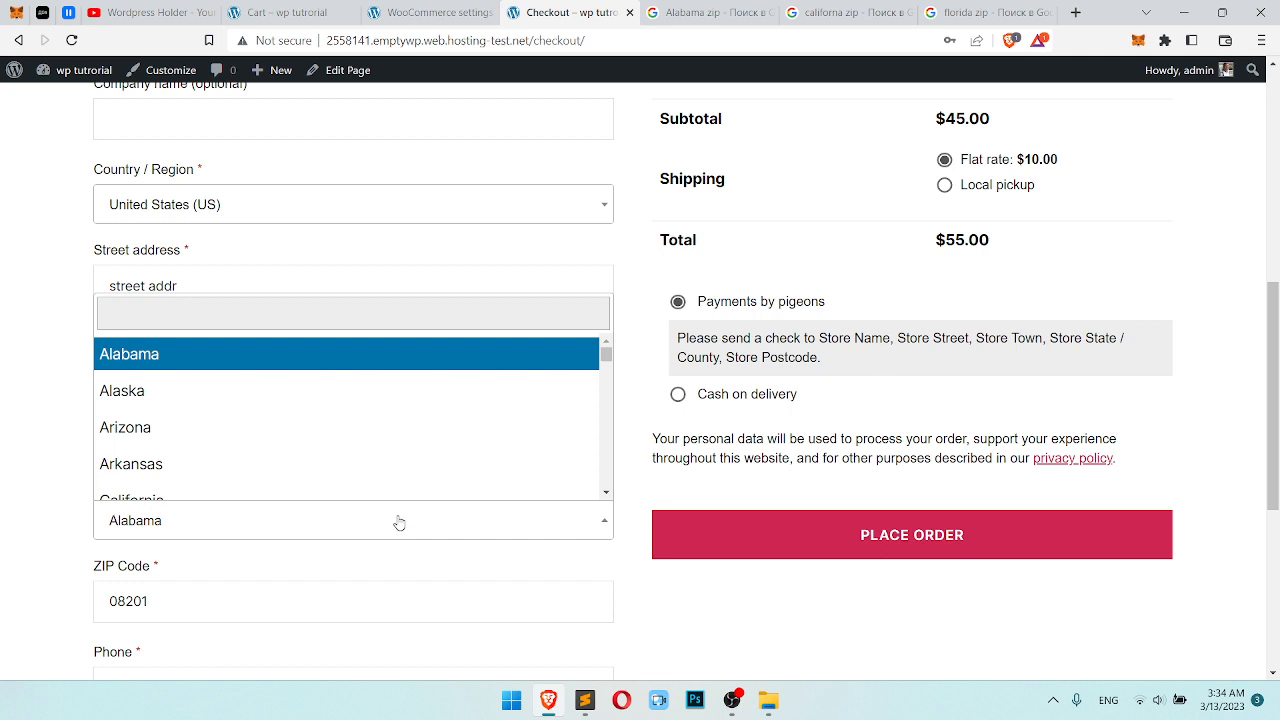
left_click(324, 316)
type("californa")
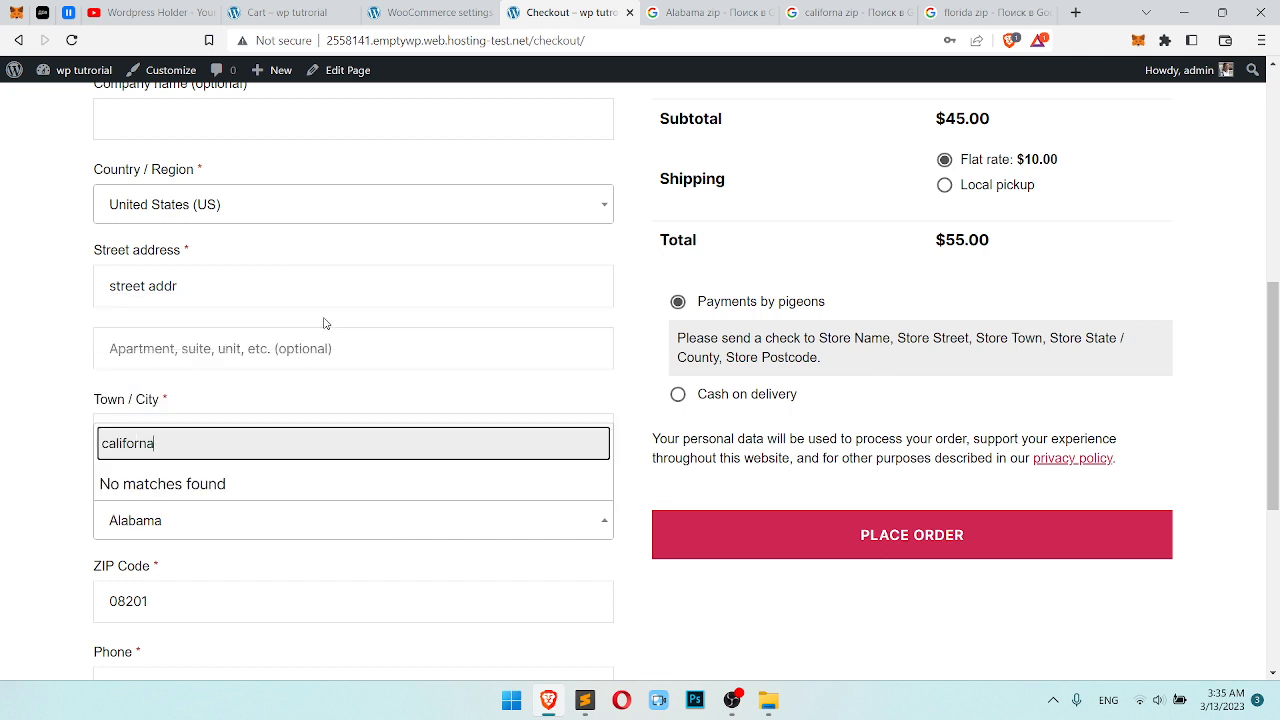
key("BackSpace")
key("BackSpace")
type("i")
key("BackSpace")
left_click(233, 480)
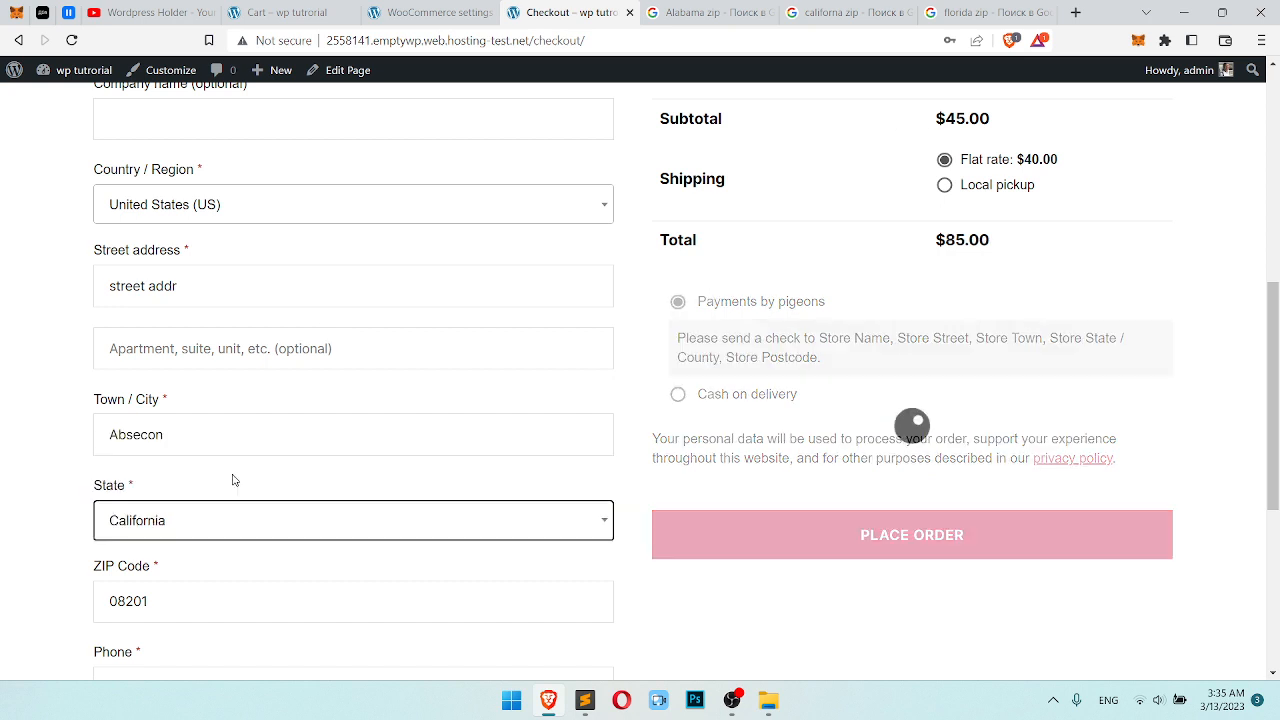
left_click_drag(990, 160, 1060, 160)
left_click_drag(1000, 187, 1030, 187)
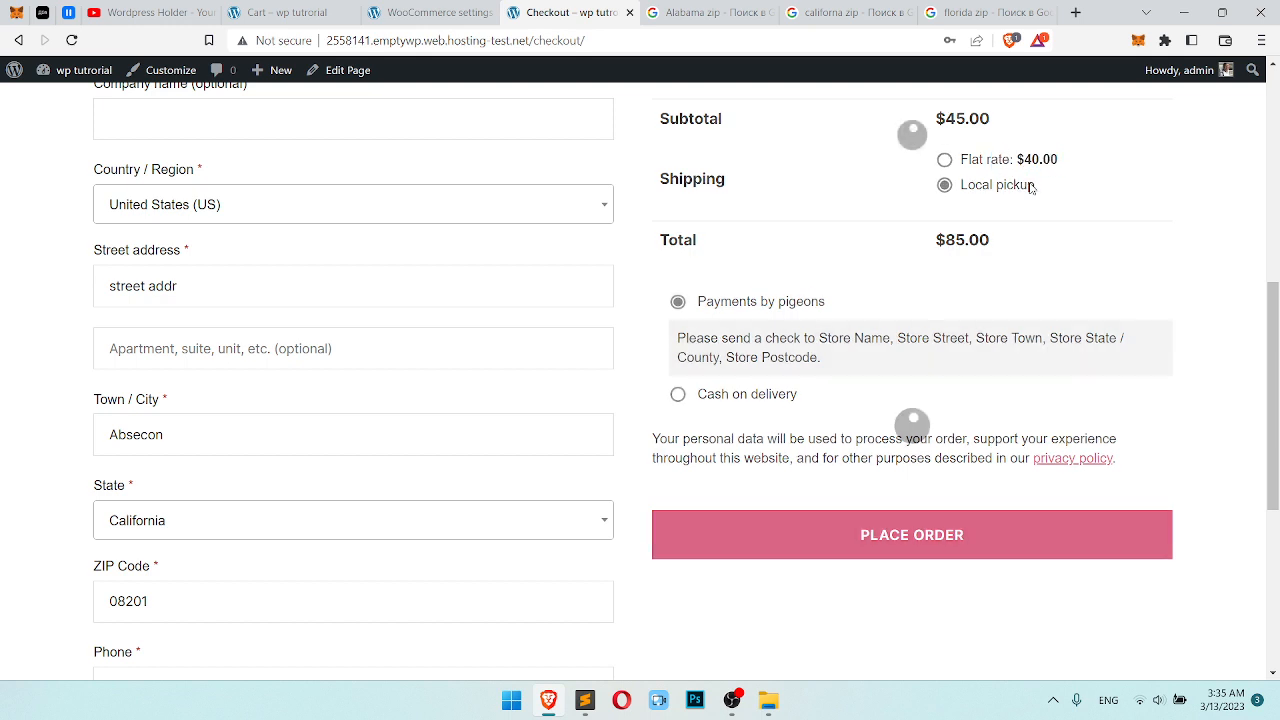
Change the billing state to Florida and check the Flat rate shipping charge in the order summary.
left_click(291, 520)
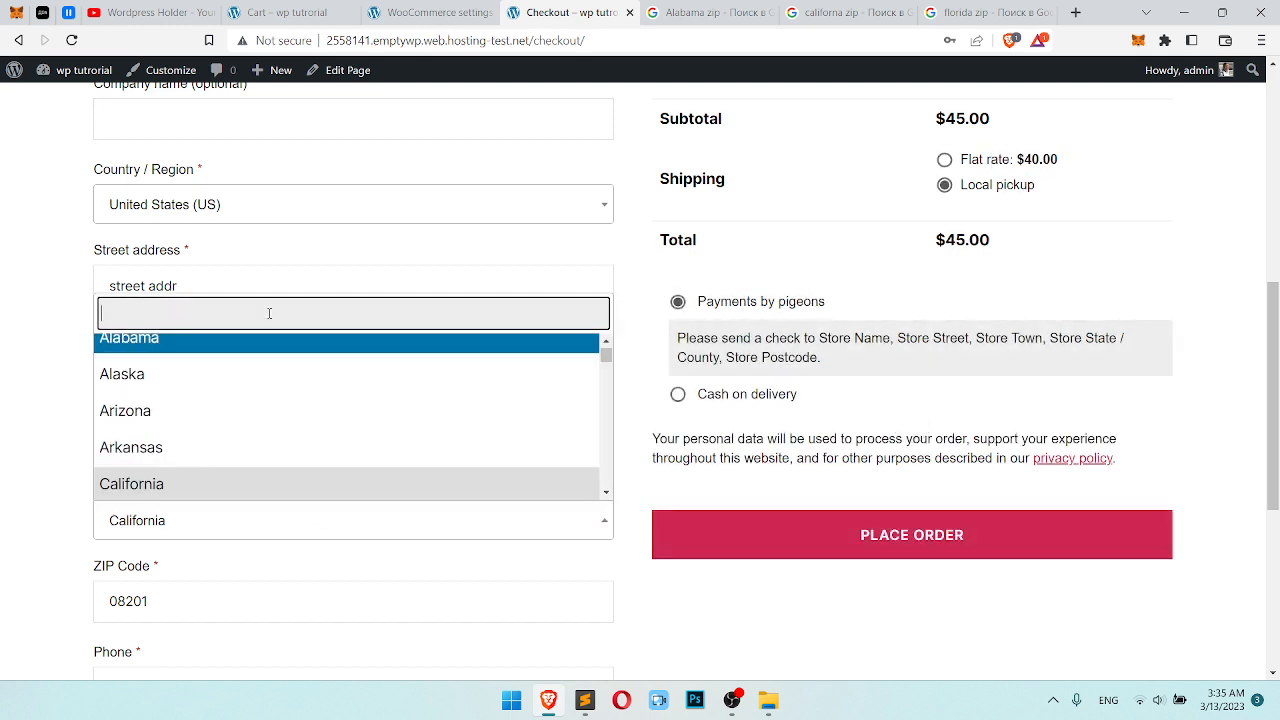
type("flori")
left_click(293, 491)
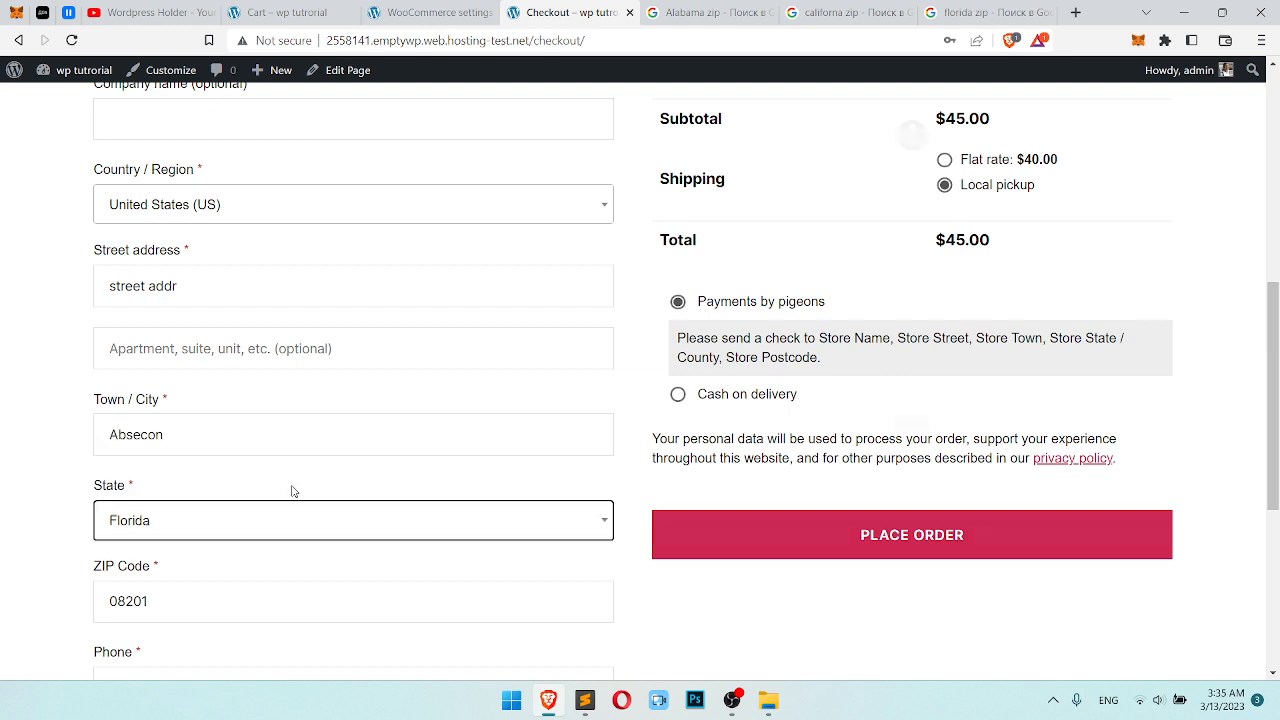
left_click_drag(1080, 157, 972, 158)
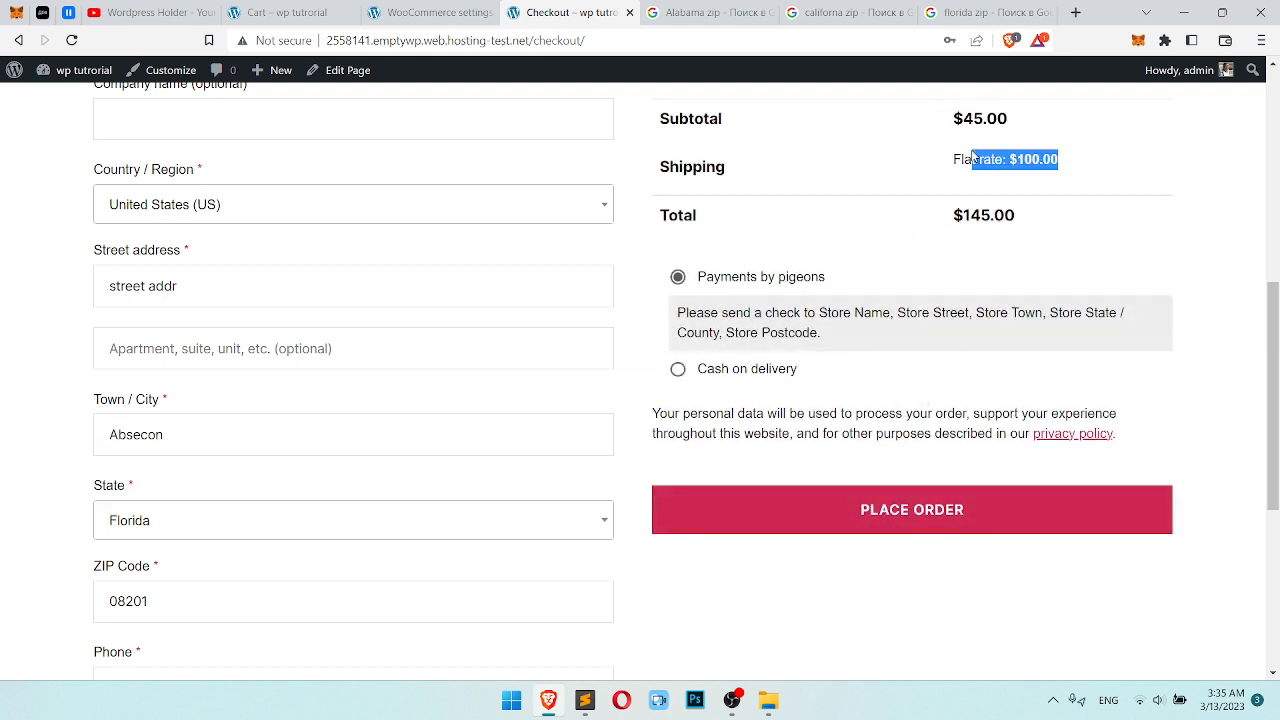